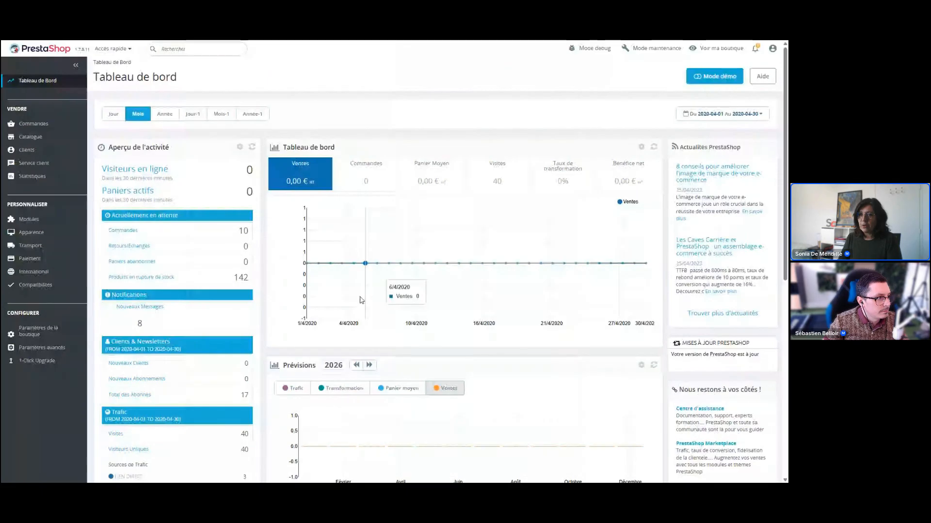
Open the StoreCommander module, display the Chaises & fauteuils category, and view the Tatami product's images and available property views.
mouse_move(29, 219)
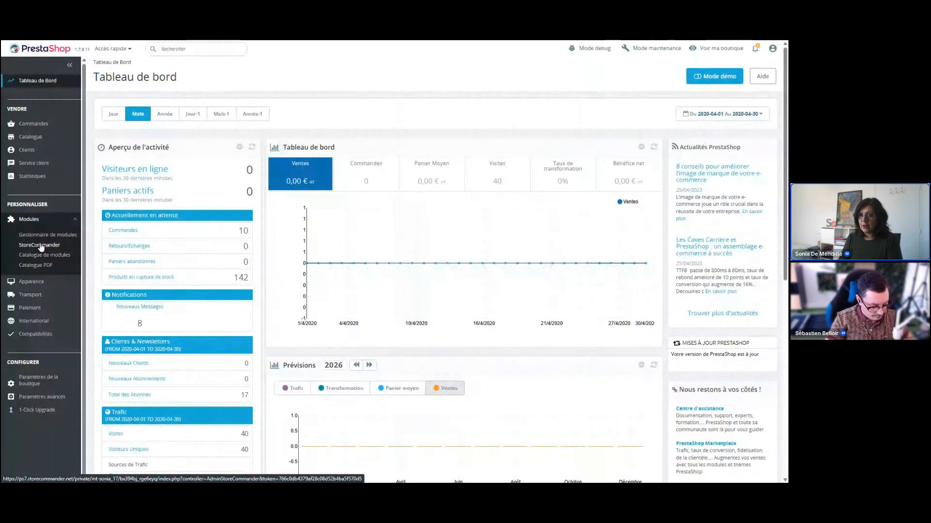
left_click(39, 244)
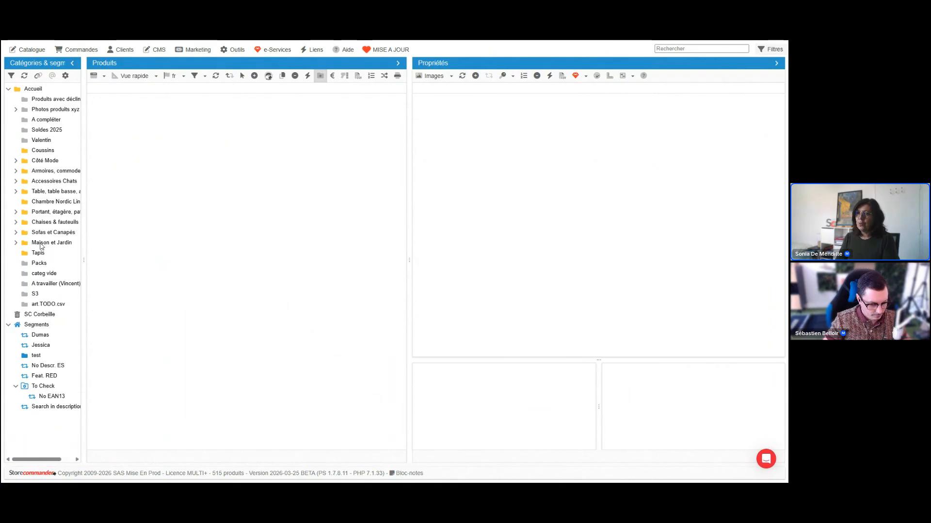
left_click(56, 223)
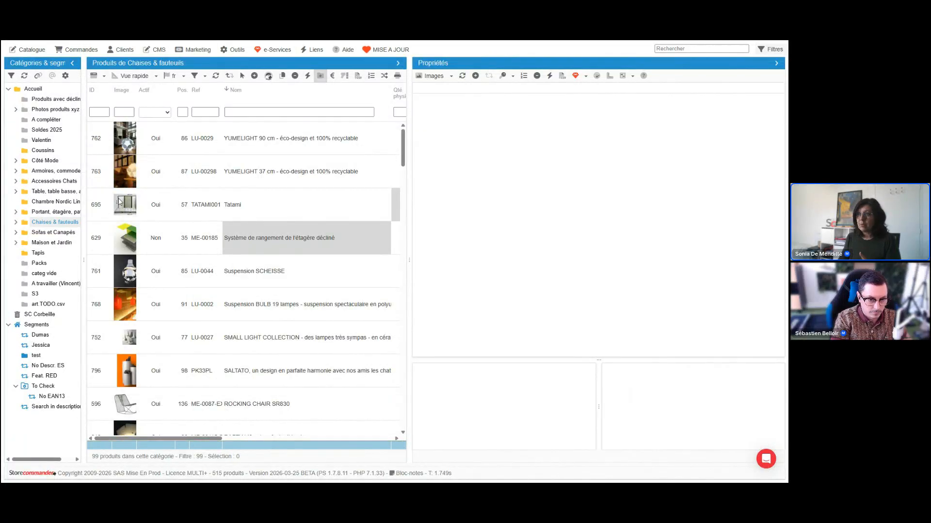
left_click(288, 200)
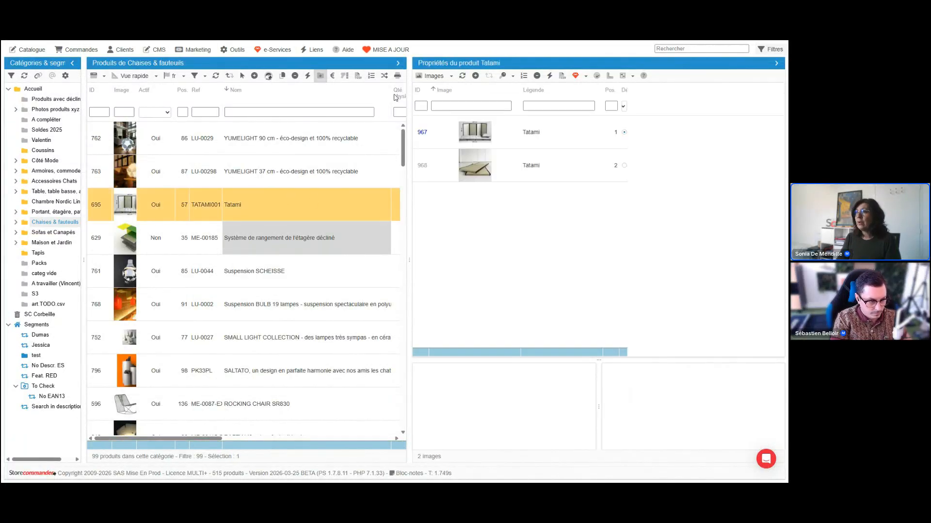
left_click(451, 76)
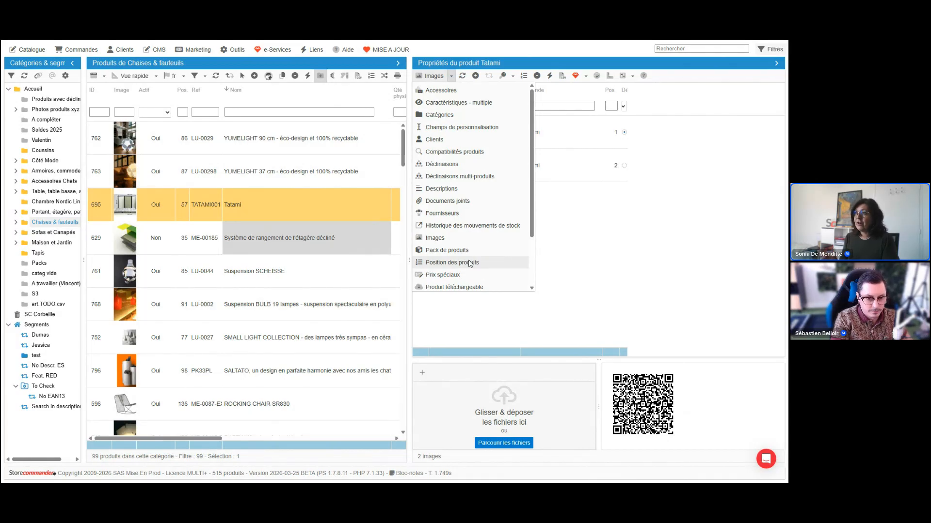
left_click(383, 219)
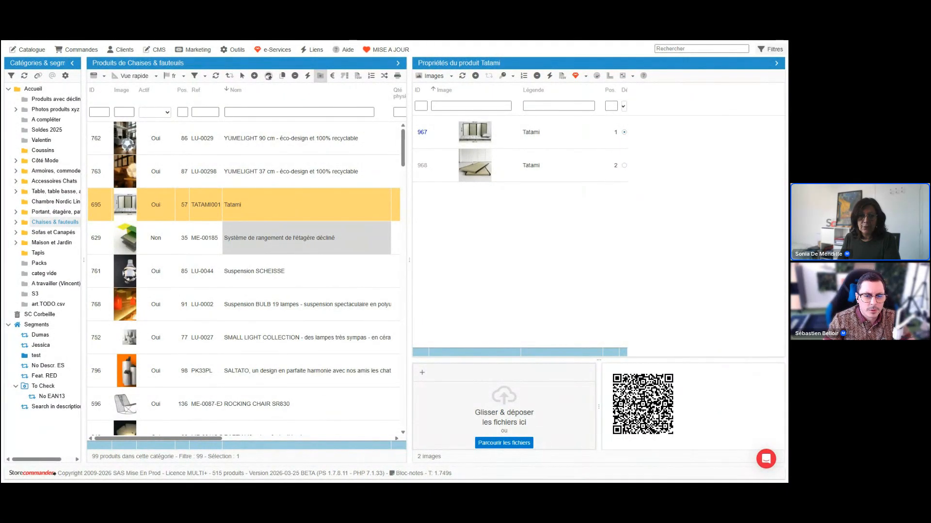
Bring up the webinaire_file1 spreadsheet full screen and examine its id product, ean, prix and stock columns.
left_click_drag(1, 226, 598, 206)
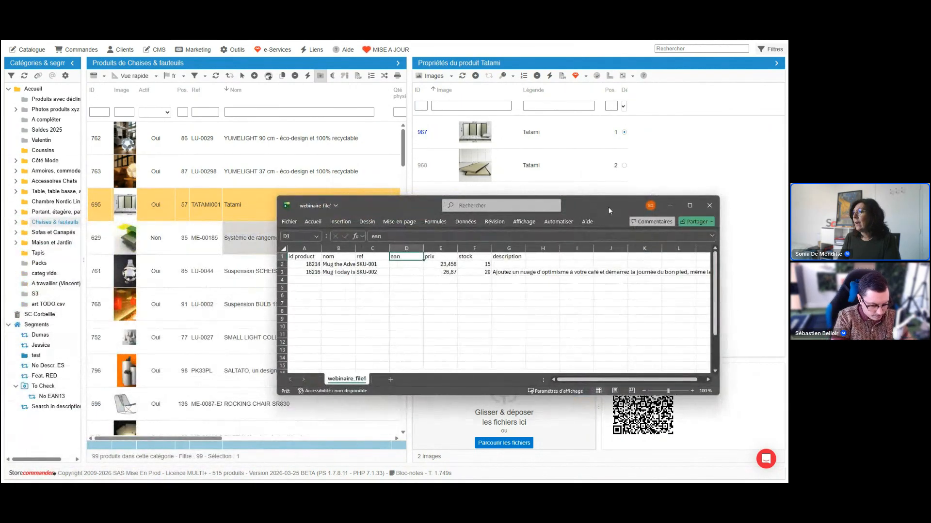
left_click(696, 207)
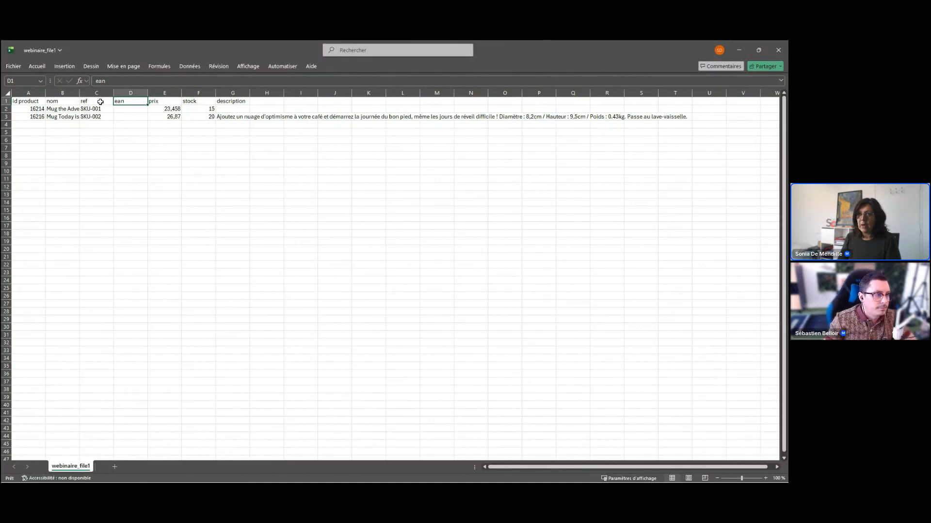
left_click_drag(131, 110, 132, 117)
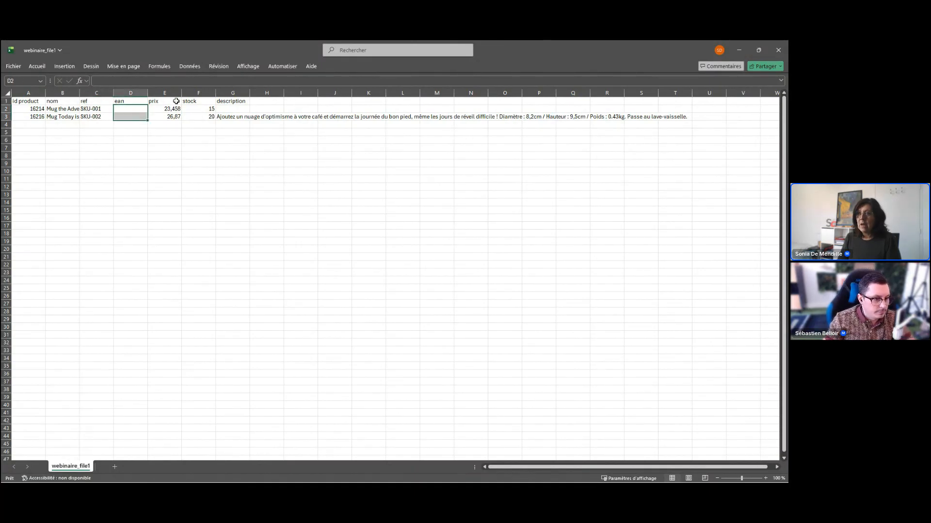
left_click(175, 100)
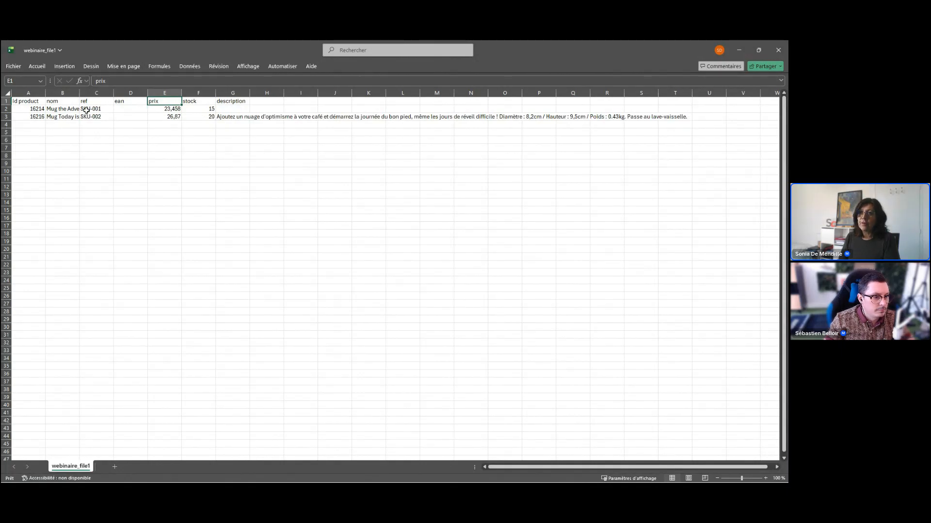
left_click_drag(41, 109, 43, 112)
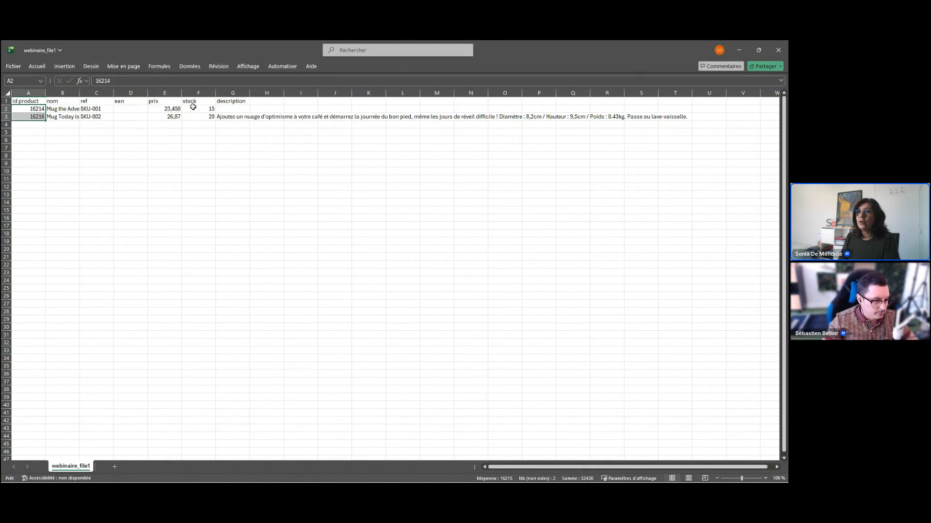
left_click_drag(171, 108, 211, 117)
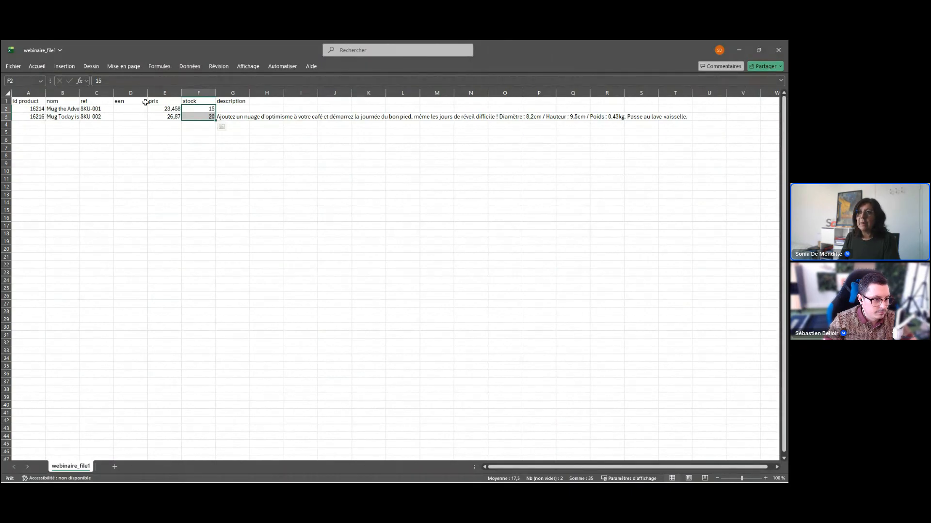
left_click(170, 93)
left_click(189, 93)
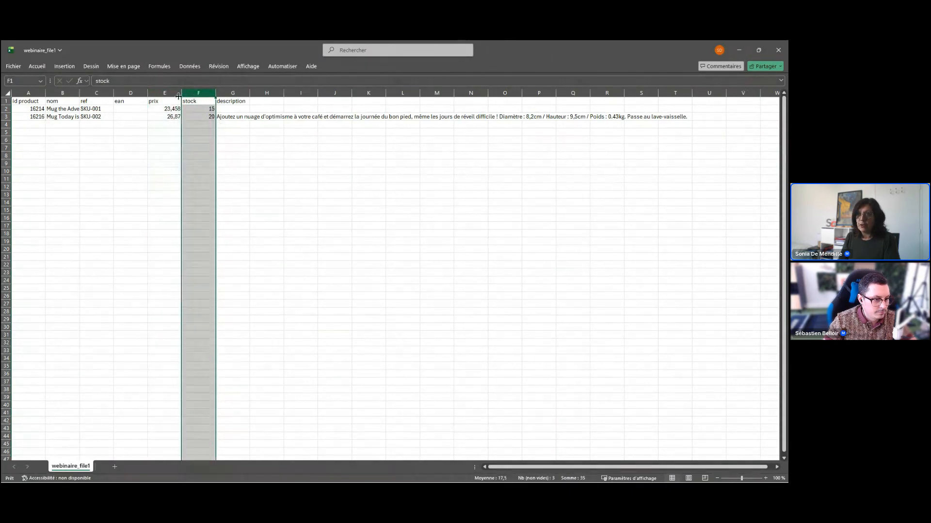
left_click(174, 94)
left_click(188, 94)
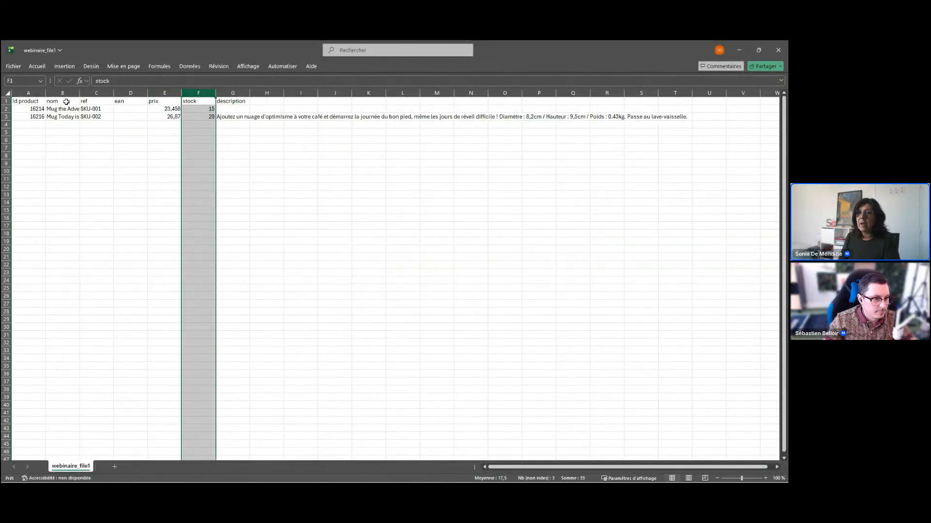
Examine the id product, nom and ref columns as possible product identifiers, and return to the StoreCommander catalogue.
left_click(33, 93)
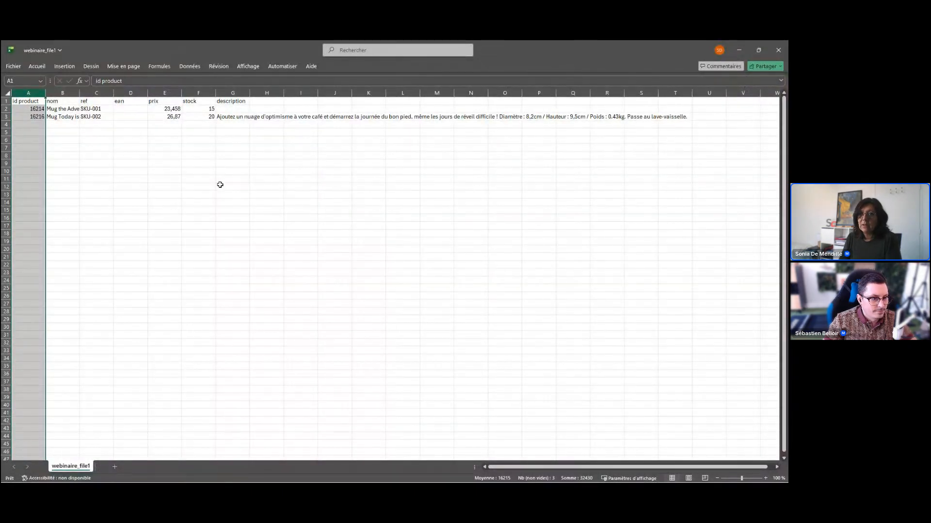
left_click(23, 109)
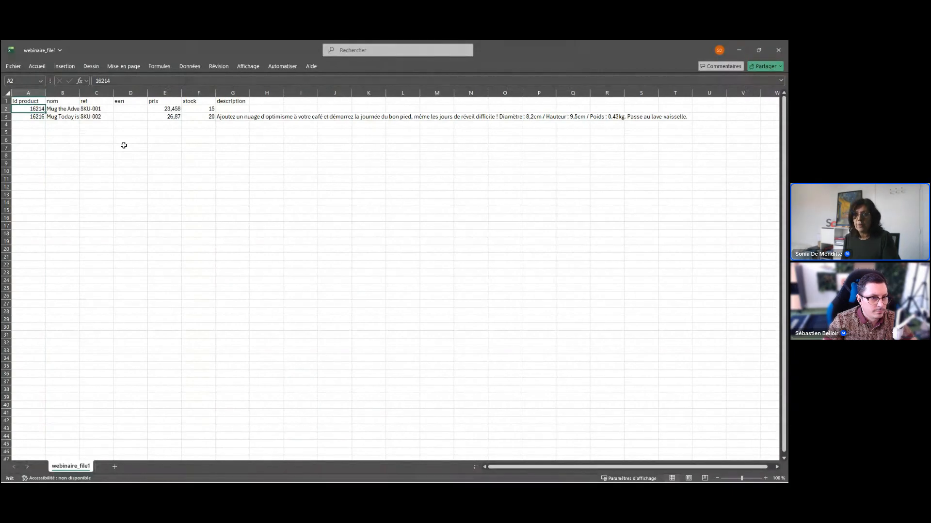
left_click(73, 109)
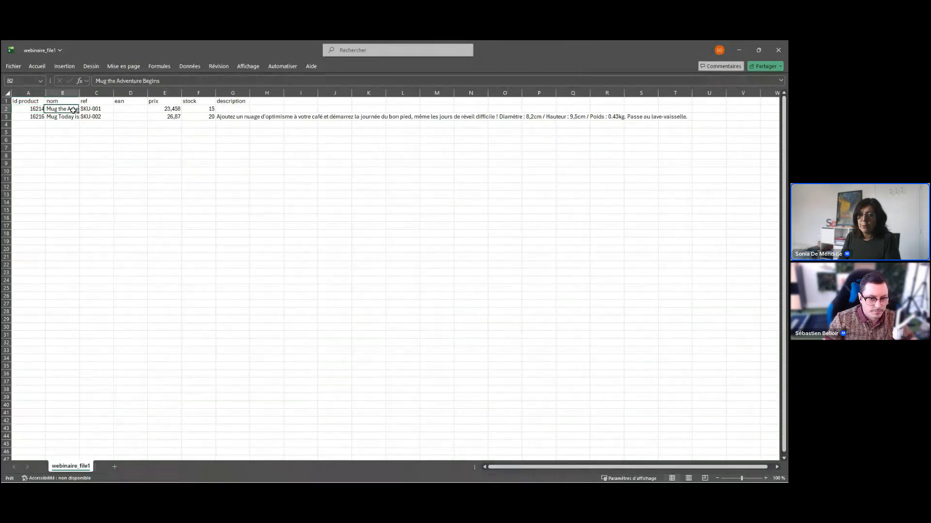
left_click(91, 110)
left_click(73, 110)
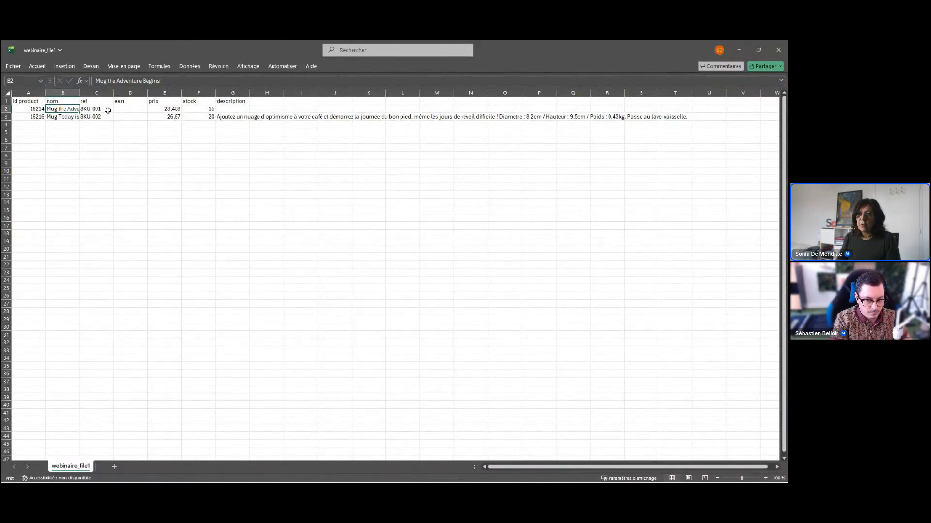
left_click(108, 110)
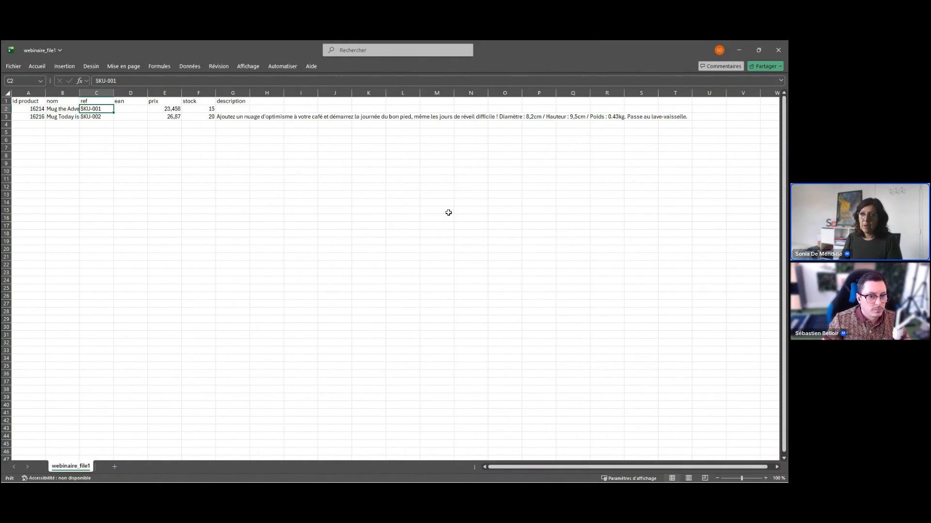
left_click(30, 93)
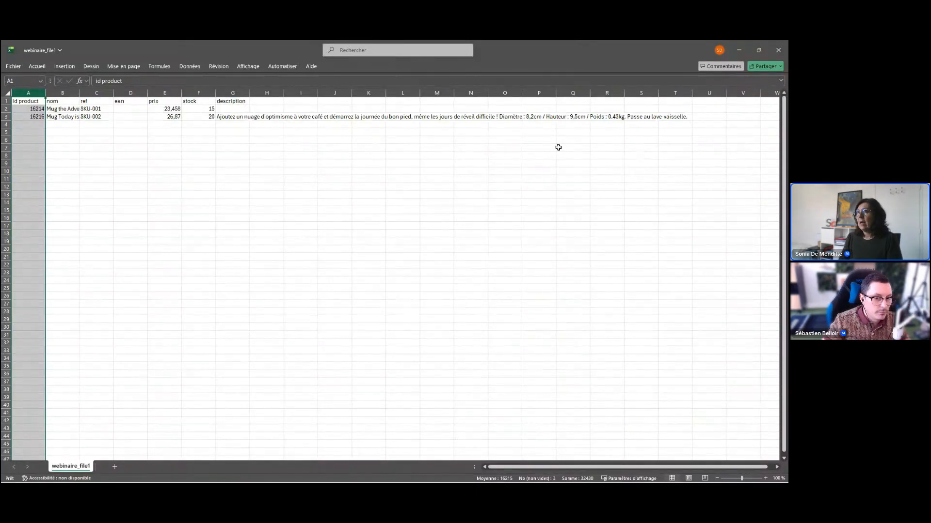
left_click(368, 156)
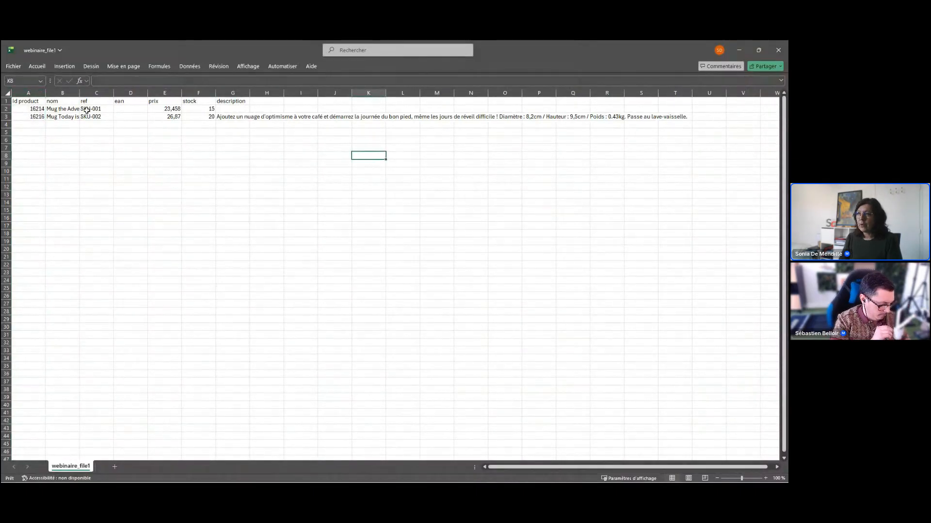
left_click(741, 49)
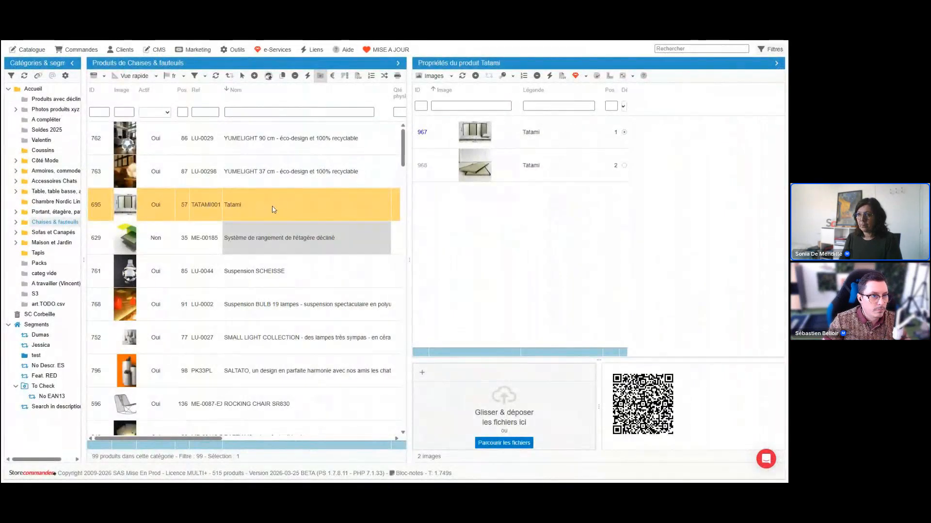
Open the catalogue's CSV import window at full size and enlarge its file list area.
left_click(34, 52)
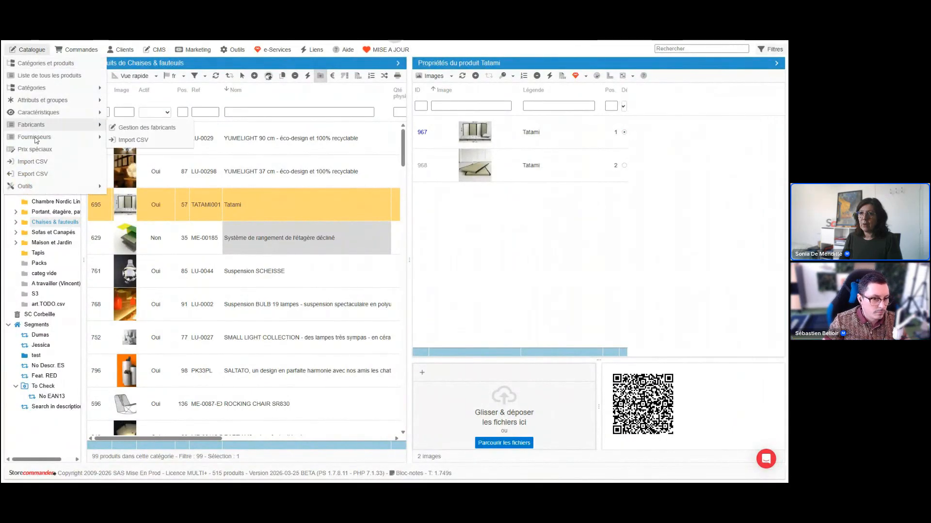
left_click(34, 162)
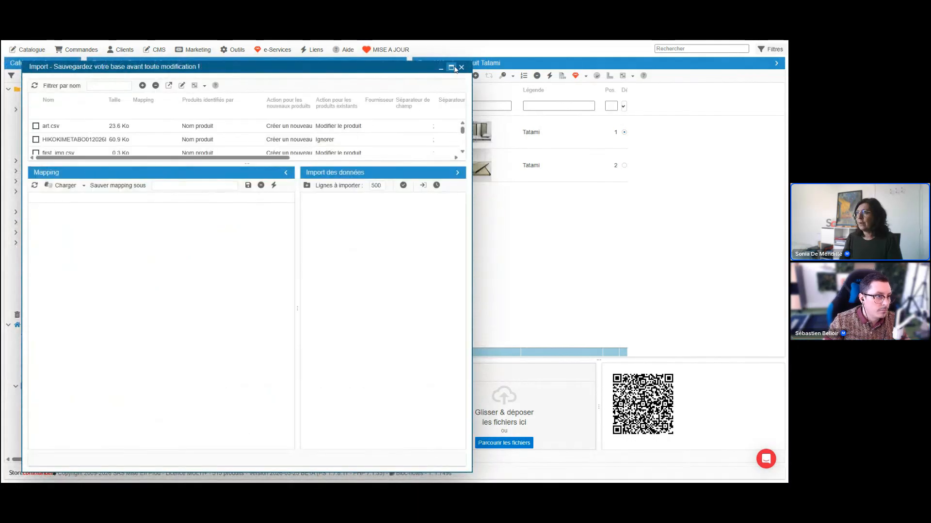
left_click(451, 68)
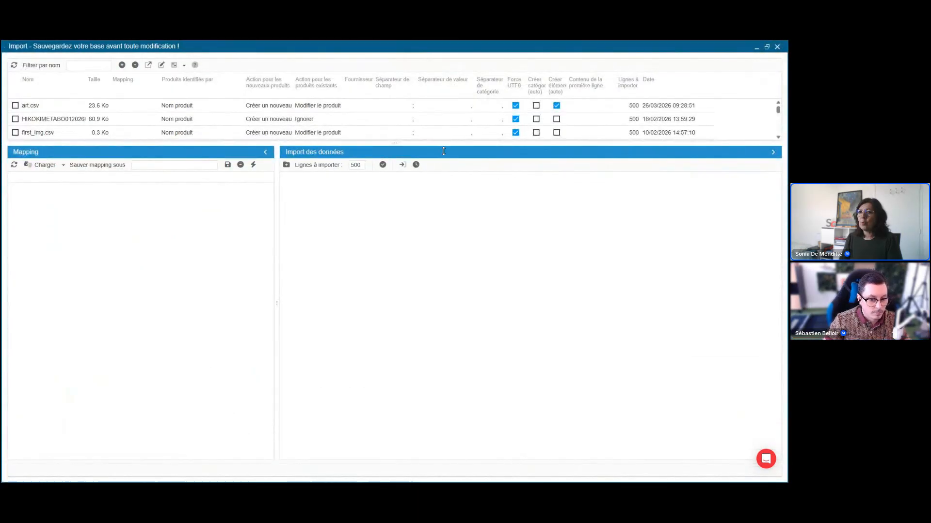
left_click_drag(443, 141, 406, 240)
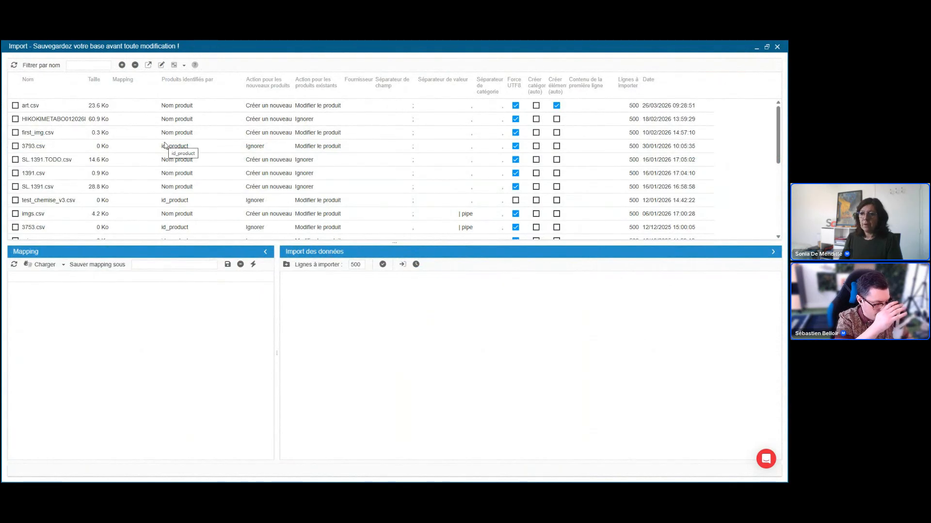
Upload webinaire_file1.csv to the import file list and review its fields in the mapping.
left_click(122, 65)
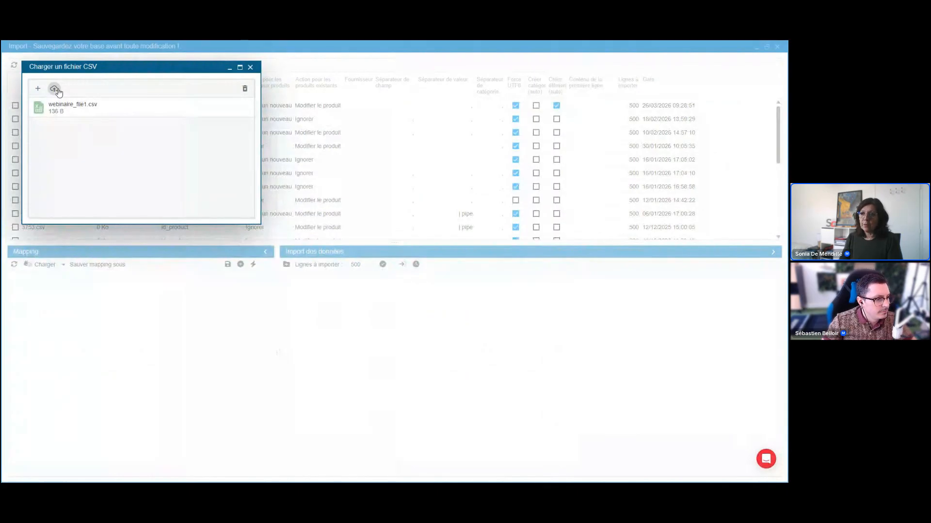
left_click(55, 89)
left_click(52, 297)
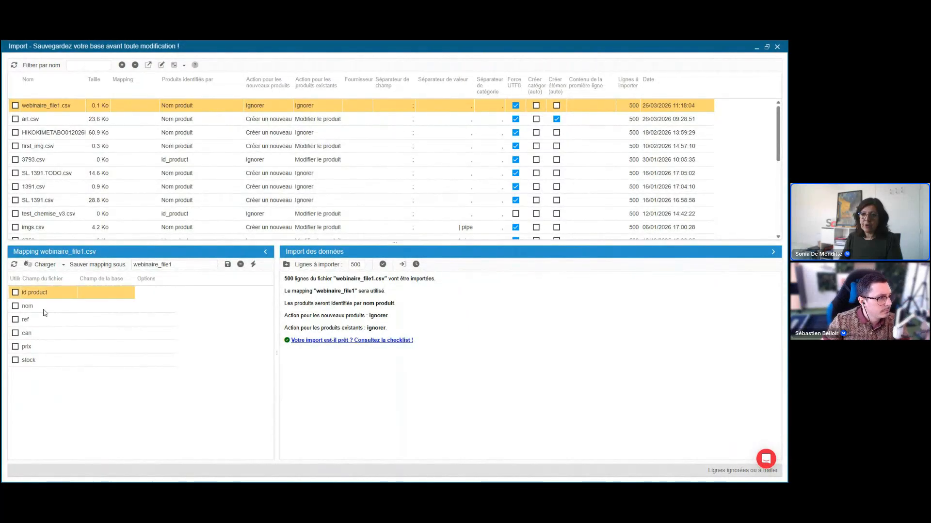
left_click(44, 311)
left_click(39, 346)
left_click(49, 306)
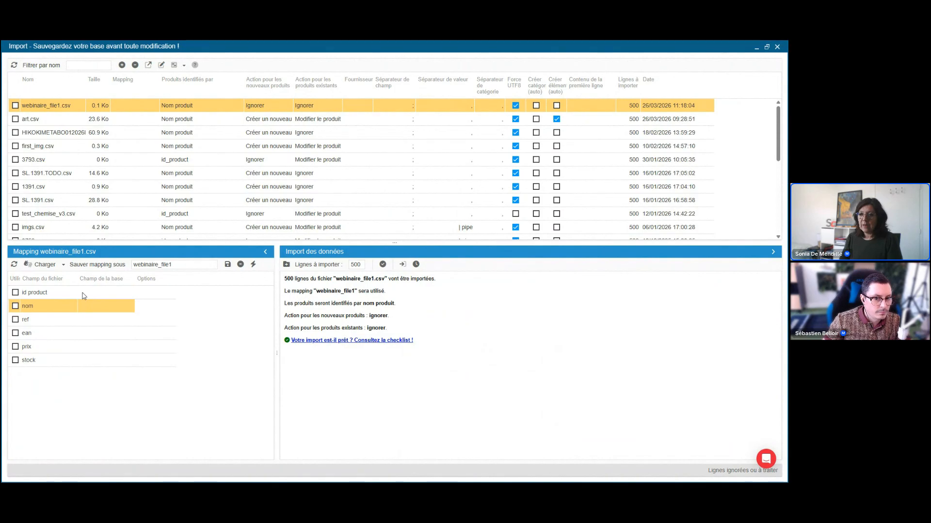
left_click(90, 294)
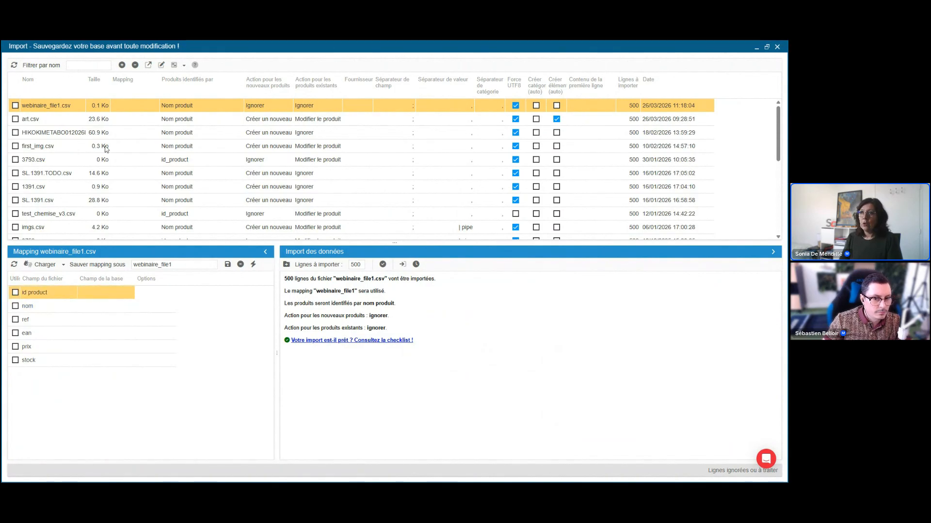
Set webinaire_file1.csv to identify products by id_product, with Modifier le produit as the action for existing products.
left_click(197, 107)
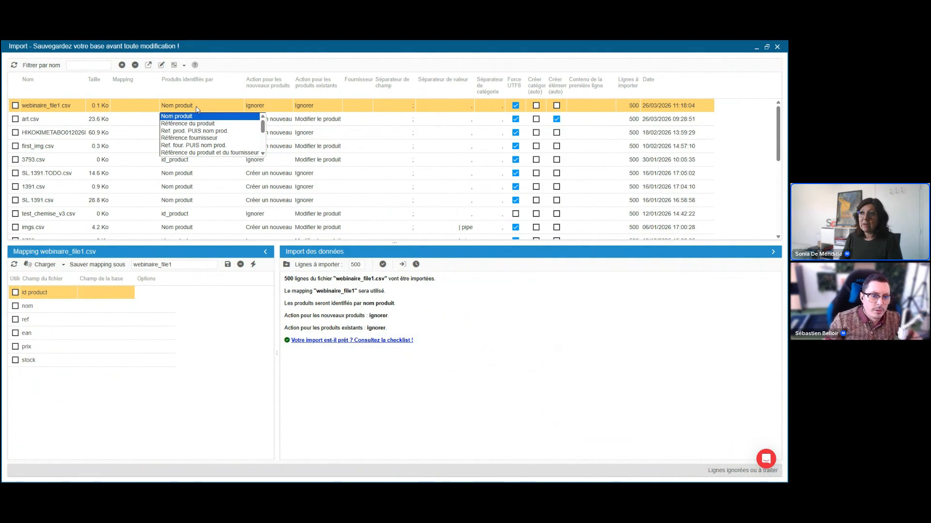
left_click_drag(263, 125, 264, 142)
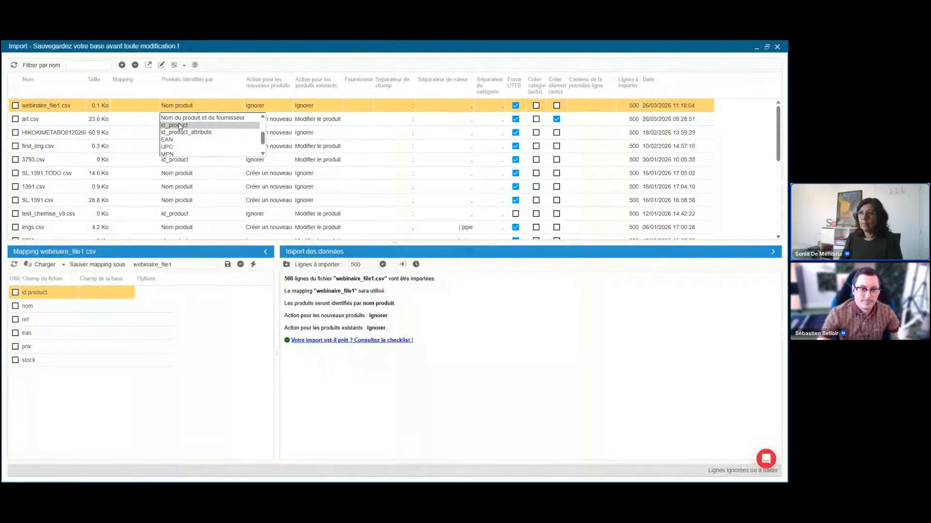
left_click(179, 126)
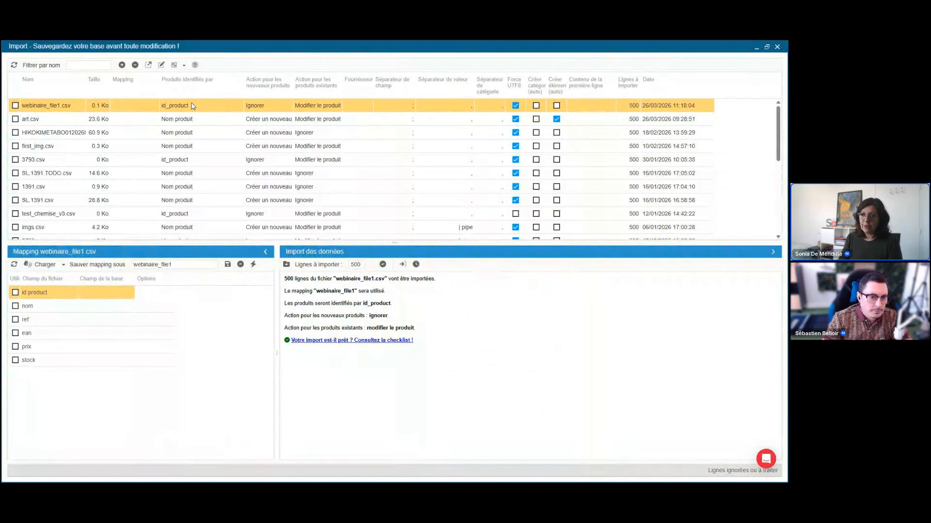
Map the file's id product field to the id_product database field.
left_click(116, 293)
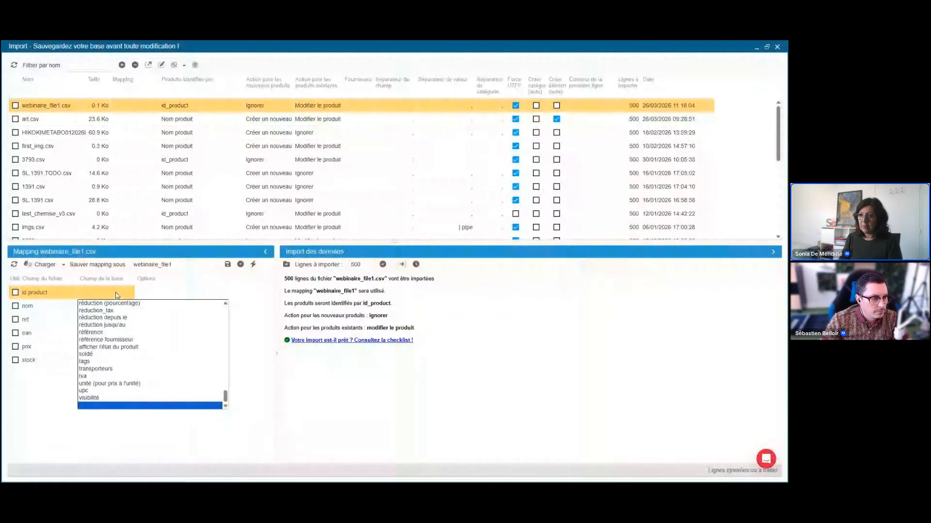
key("i")
left_click(114, 318)
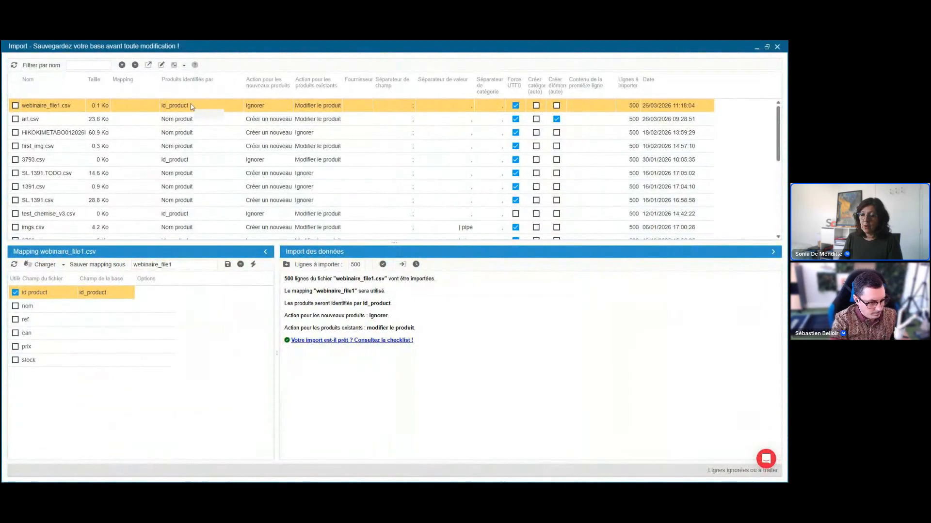
Map the file's prix field to the prix HT database field and its stock field to quantité.
left_click(105, 310)
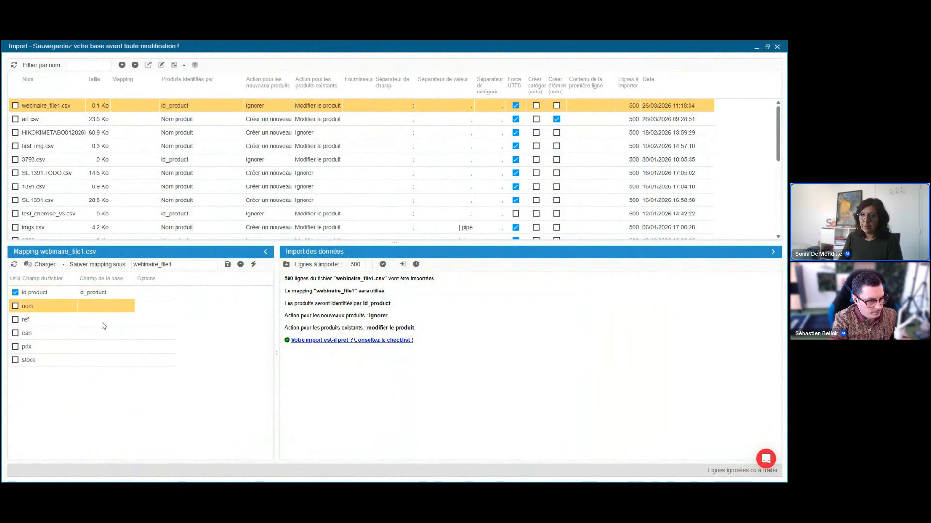
left_click(103, 323)
left_click(104, 333)
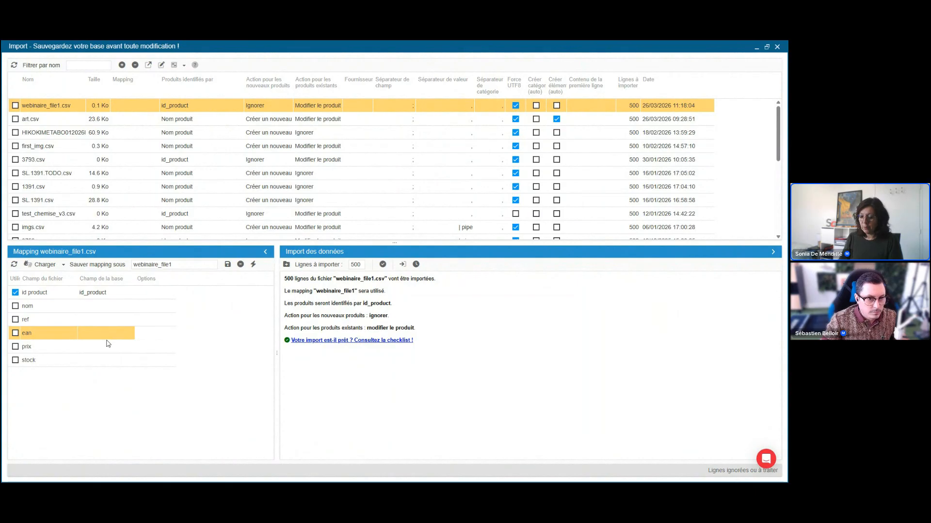
left_click(108, 345)
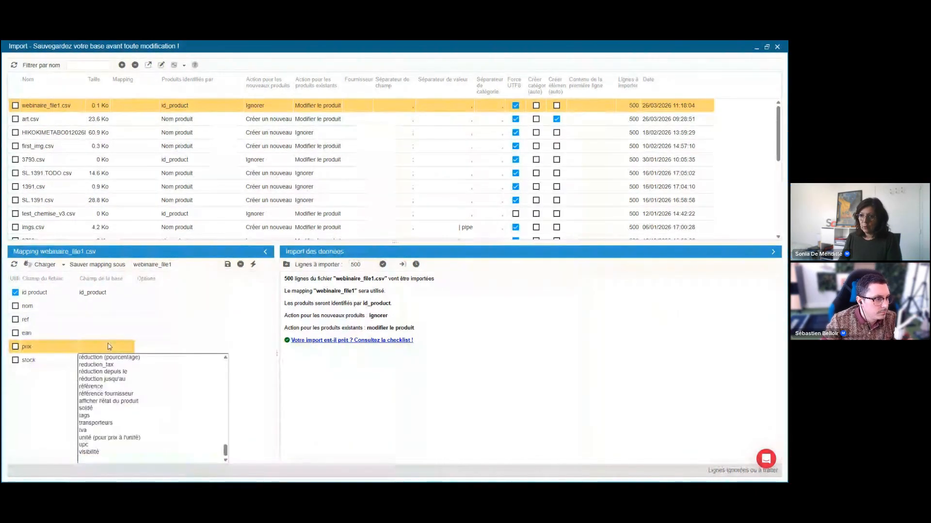
key("p")
left_click(99, 402)
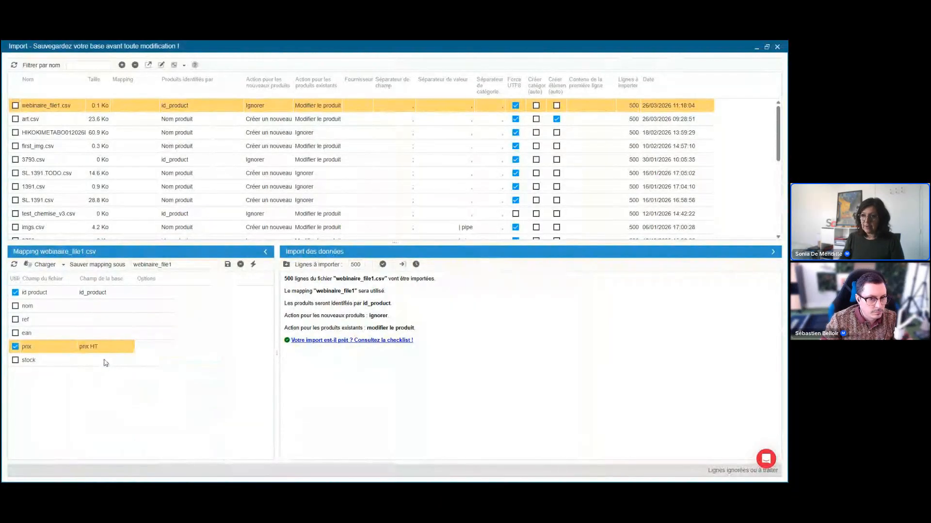
left_click(106, 361)
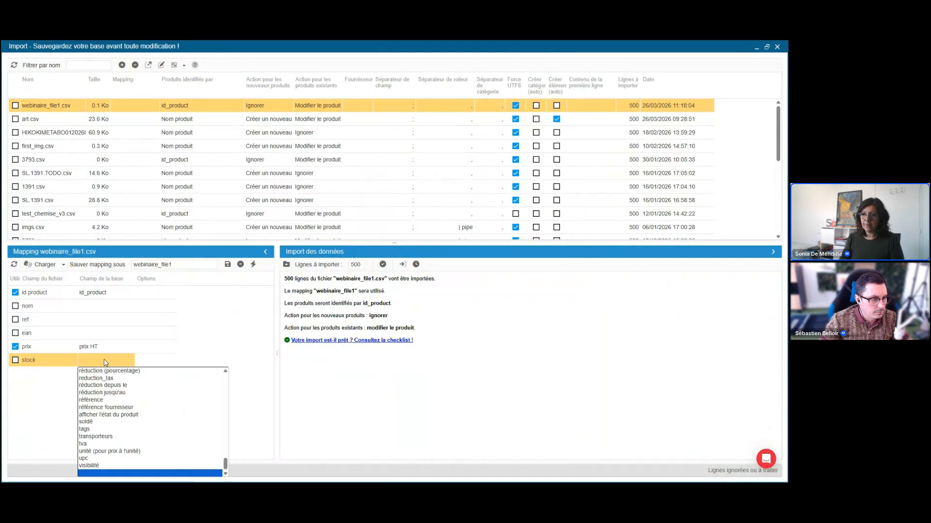
key("q")
left_click(105, 372)
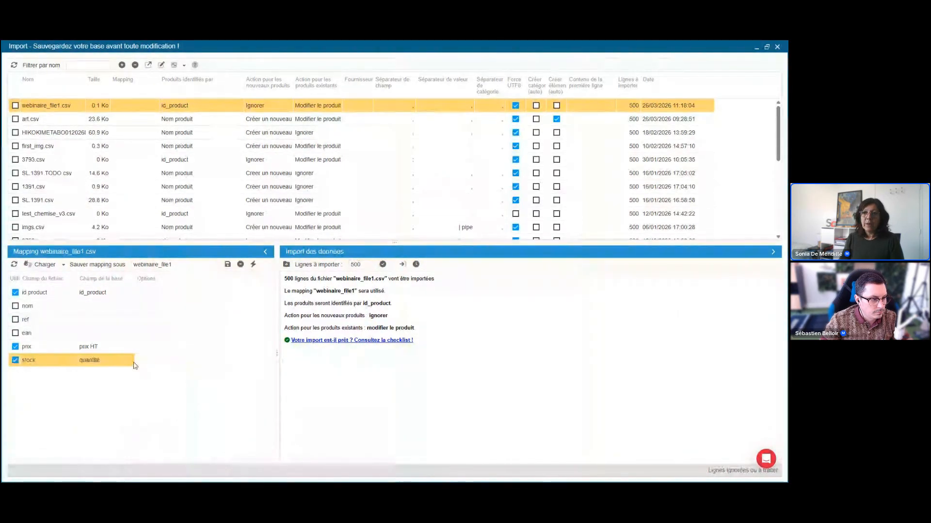
left_click(112, 308)
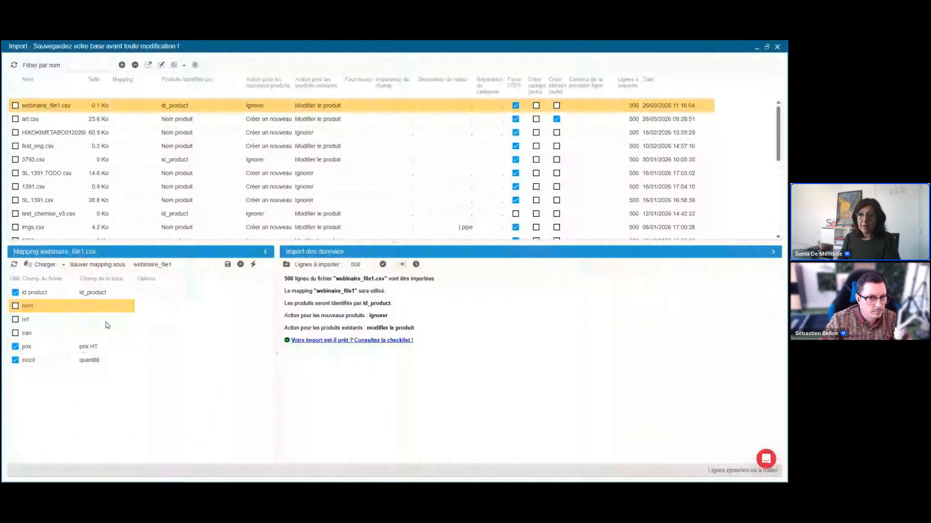
left_click(114, 292)
left_click(110, 348)
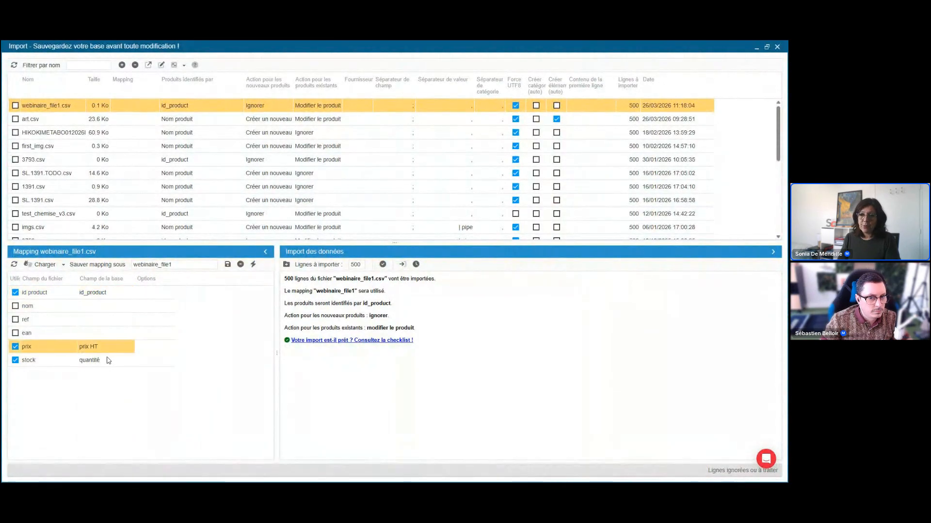
left_click(107, 361)
left_click(109, 348)
left_click(108, 362)
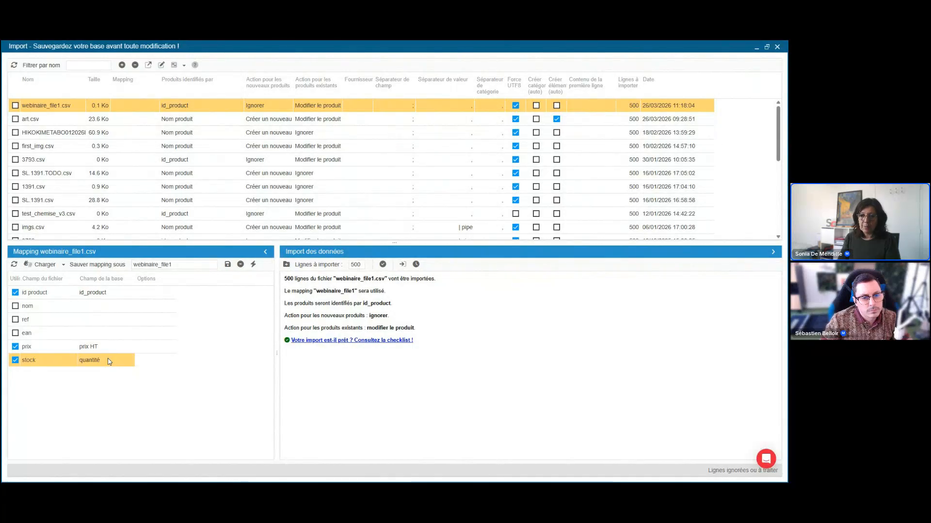
Map the file's nom field to the nom database field in fr, but exclude that field from the import.
left_click(99, 306)
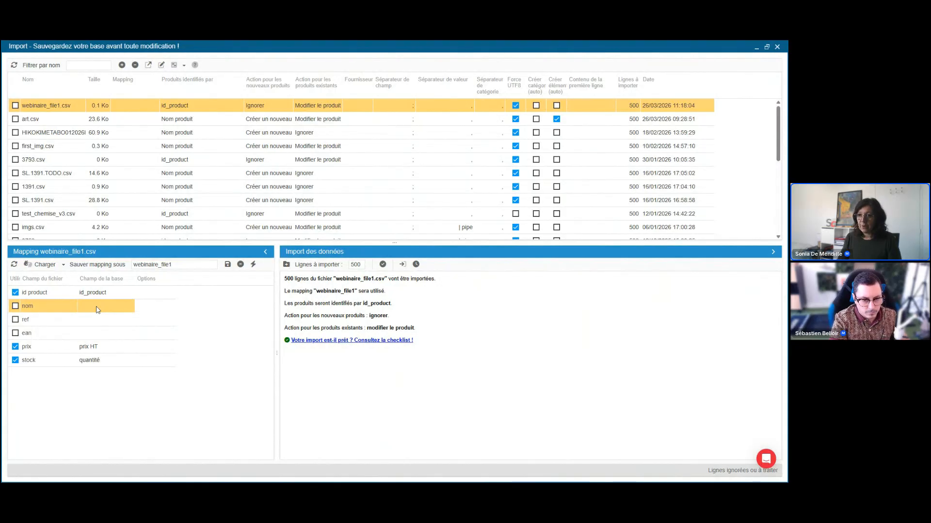
left_click(96, 309)
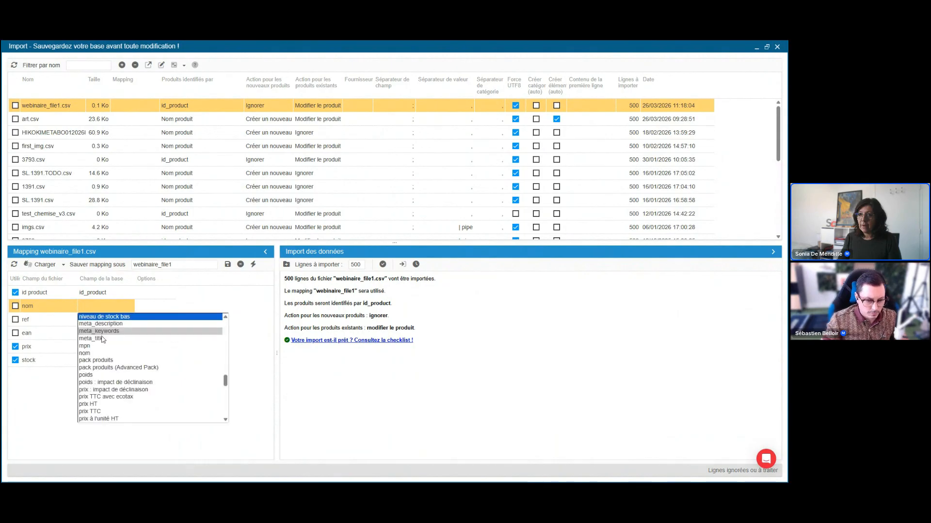
left_click(101, 353)
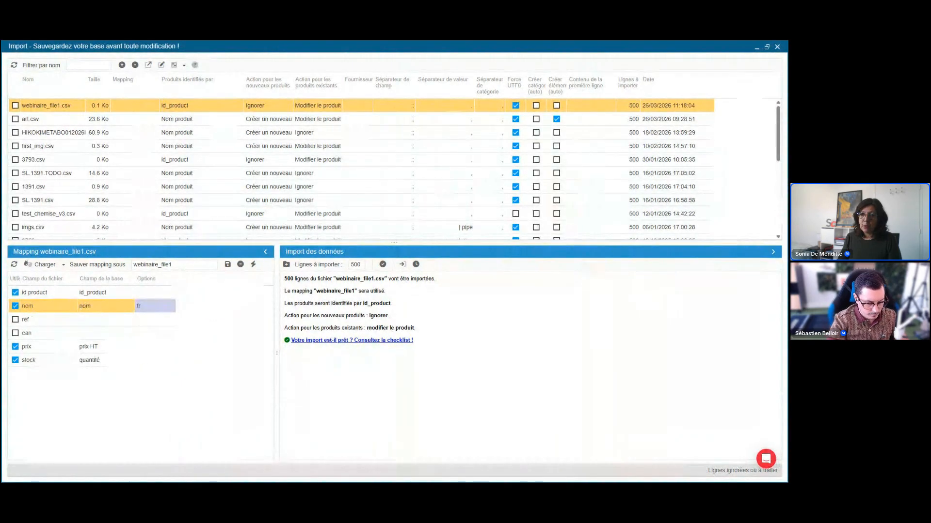
left_click(15, 307)
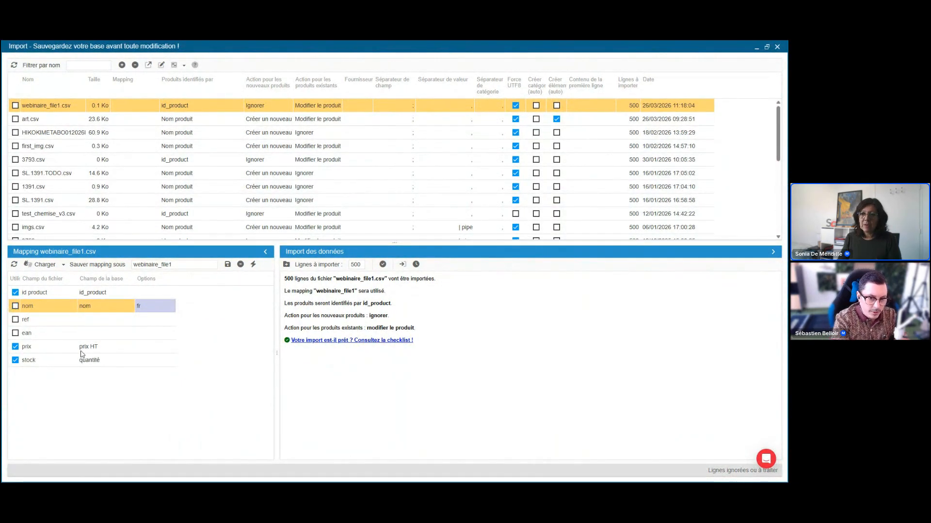
left_click(100, 349)
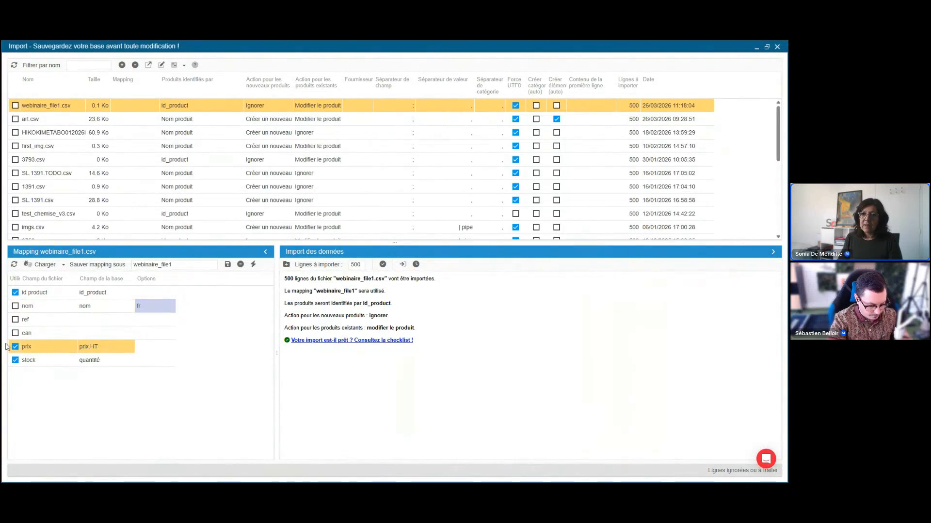
left_click(106, 309)
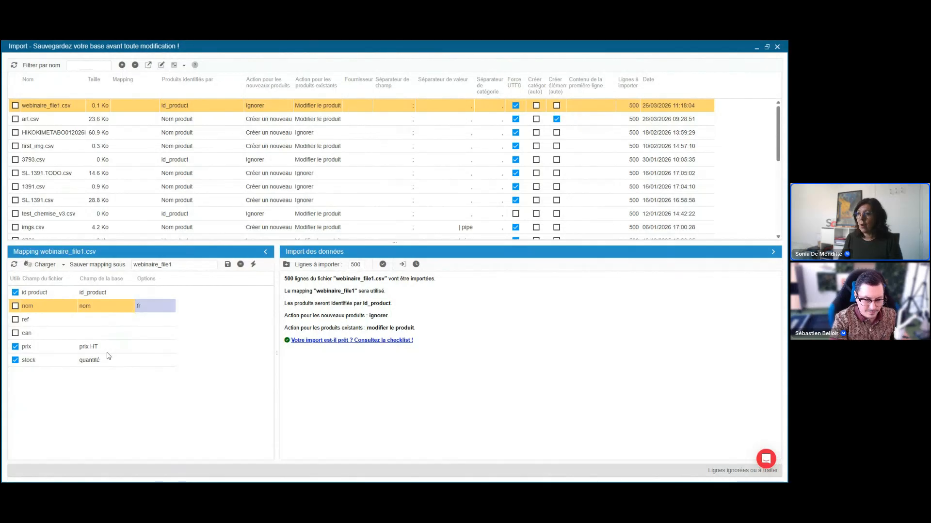
Set the number of lines to import to 5000 and launch the data import of webinaire_file1.csv.
double_click(356, 264)
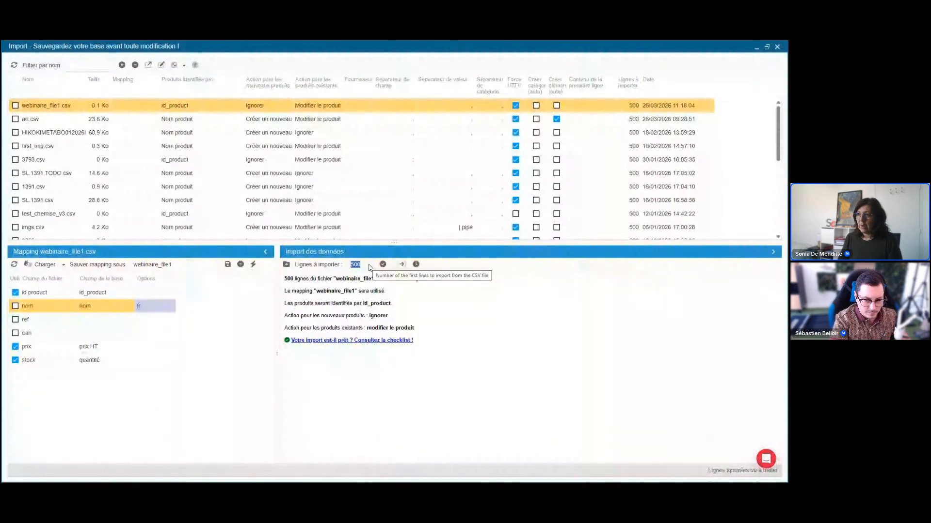
left_click(369, 266)
type("0")
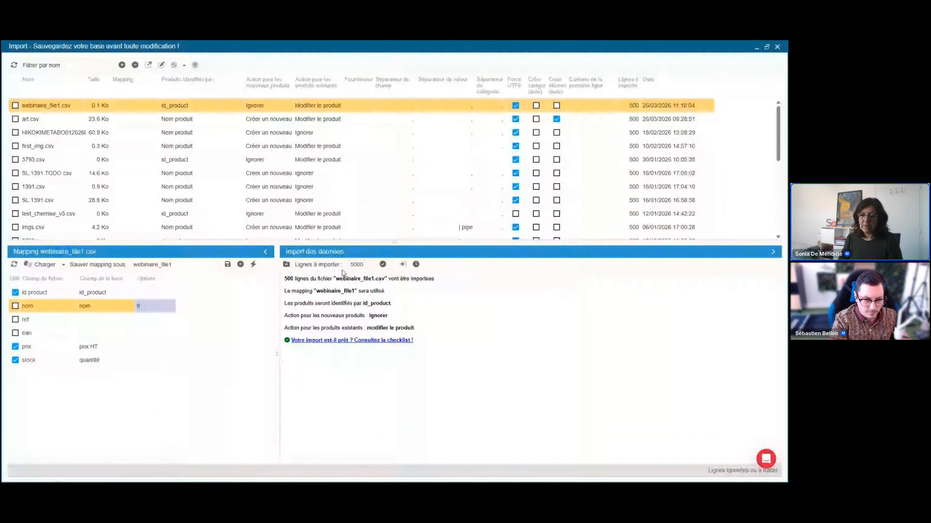
left_click(403, 265)
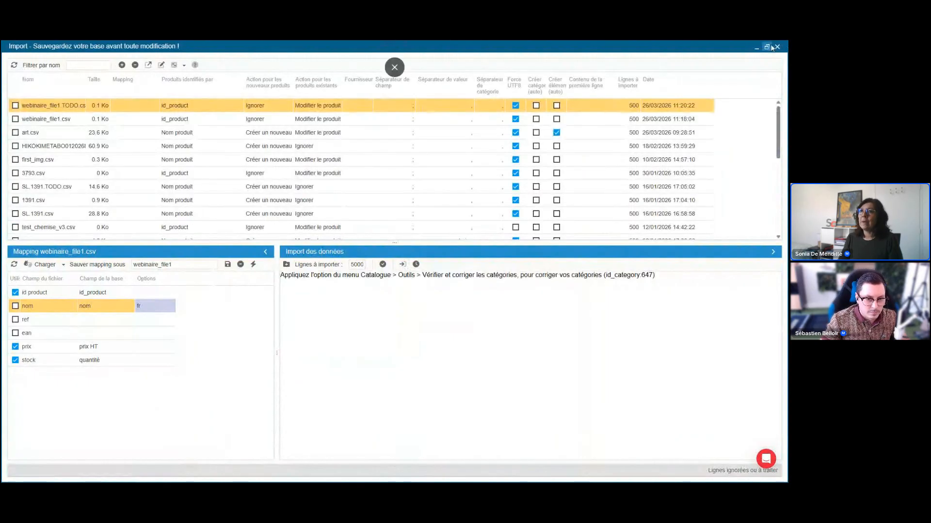
Run the catalogue tool Vérifier et corriger les catégories from outside the import window, and close its report.
left_click(767, 47)
left_click(29, 49)
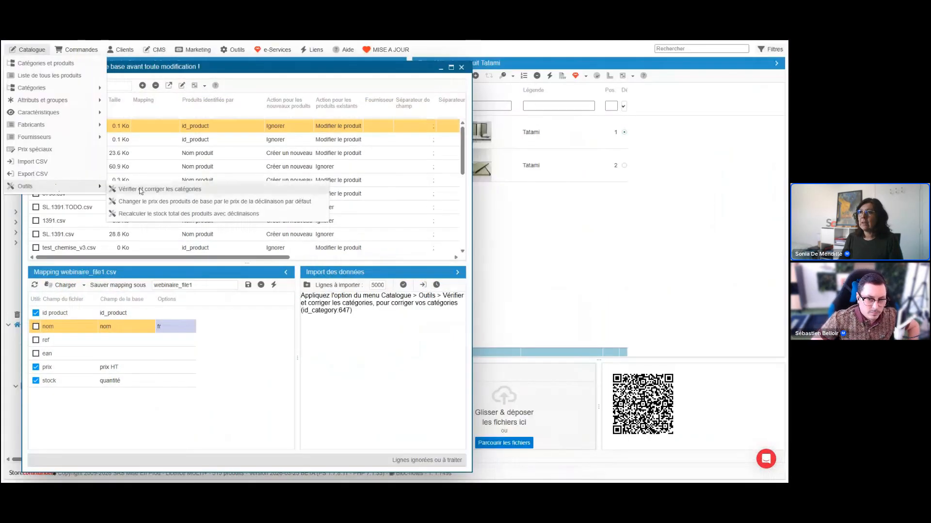
left_click(140, 190)
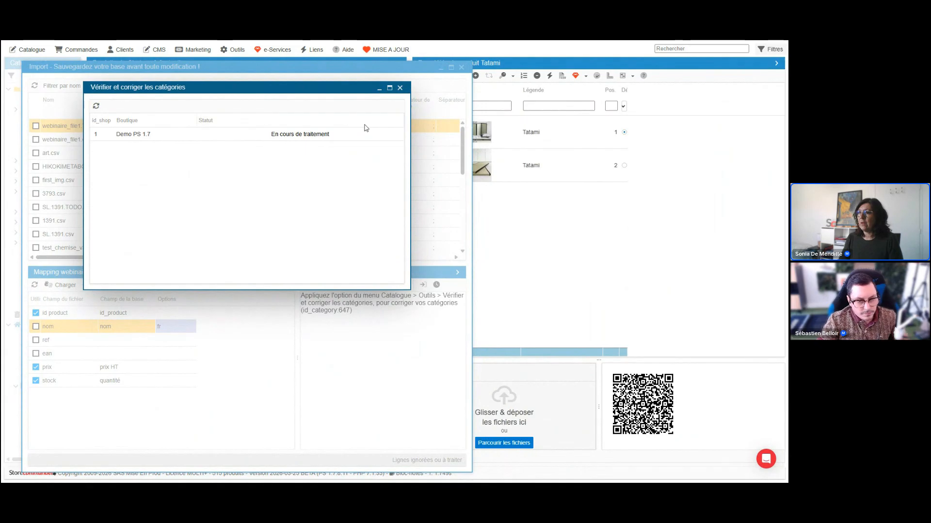
left_click(400, 87)
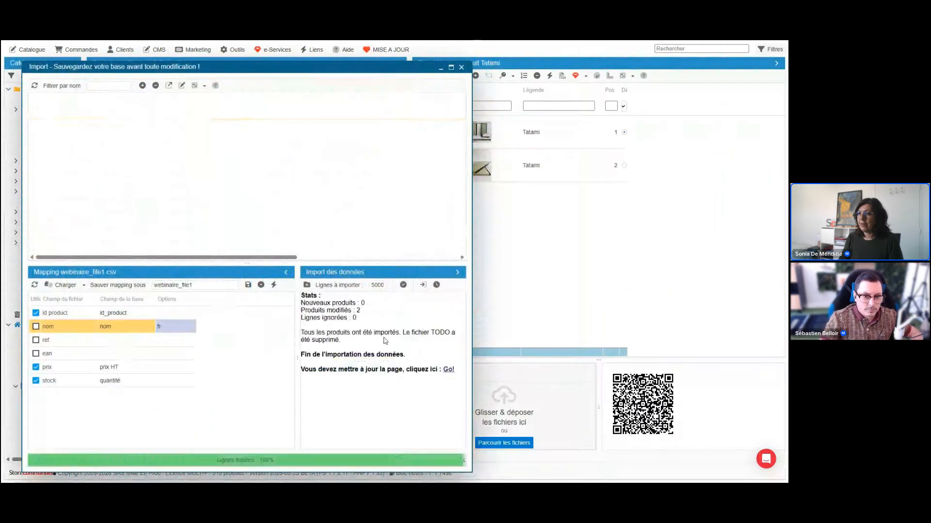
Check the import's modified products count, and filter the art TODO.csv category's products by reference "sku" with the import window moved aside.
left_click_drag(361, 313, 300, 312)
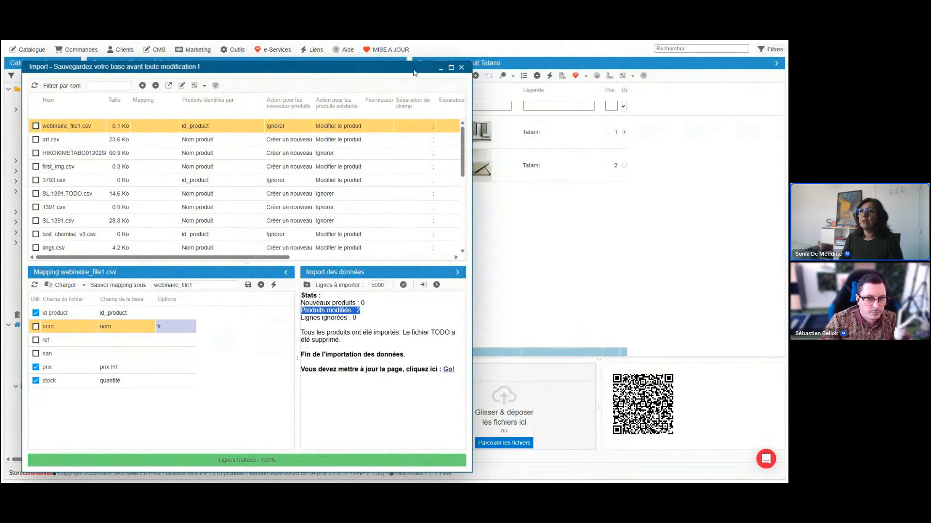
left_click_drag(413, 73, 702, 82)
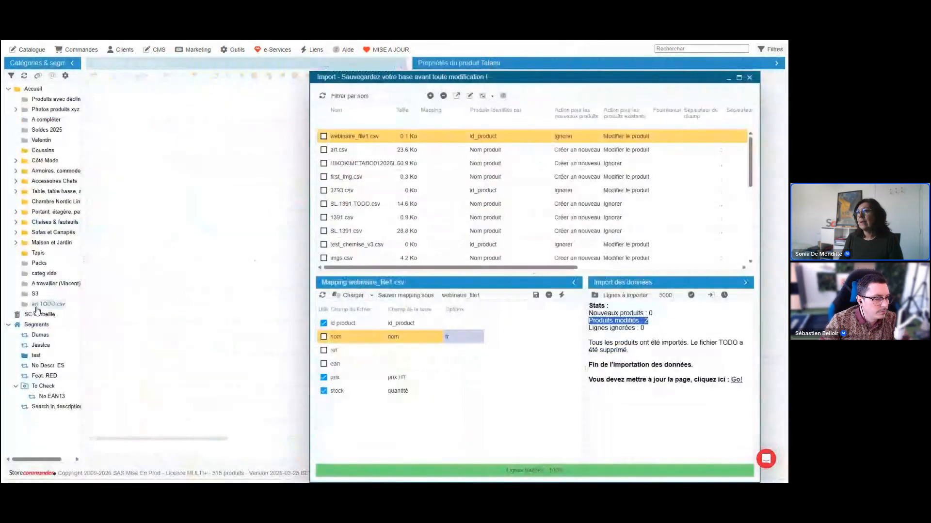
left_click(37, 305)
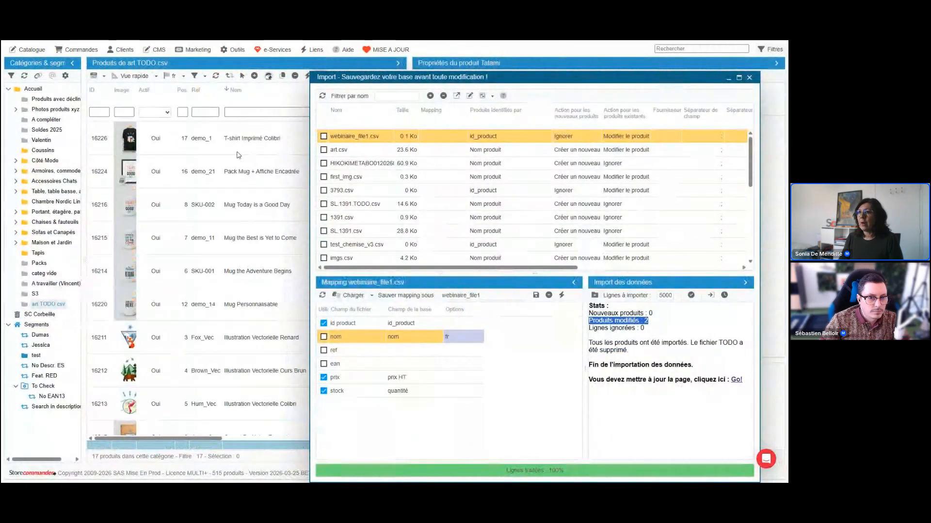
left_click(210, 216)
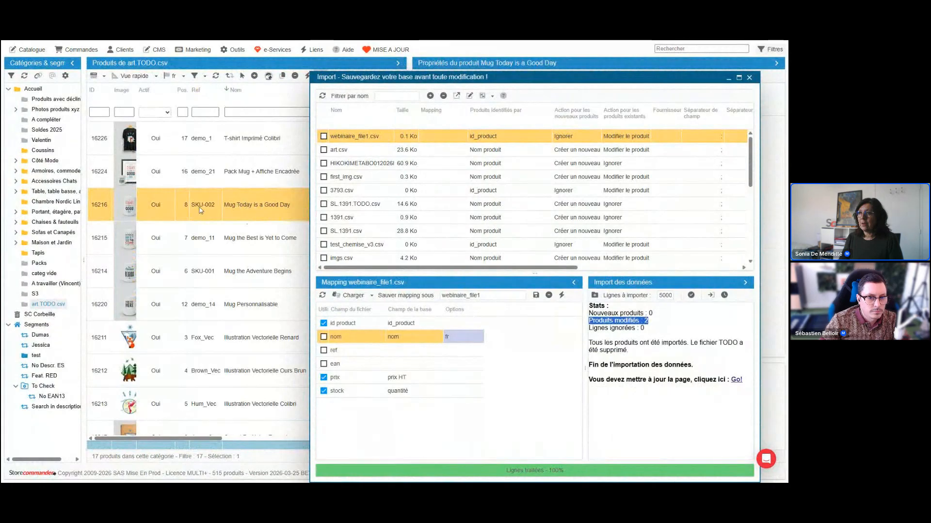
left_click(209, 111)
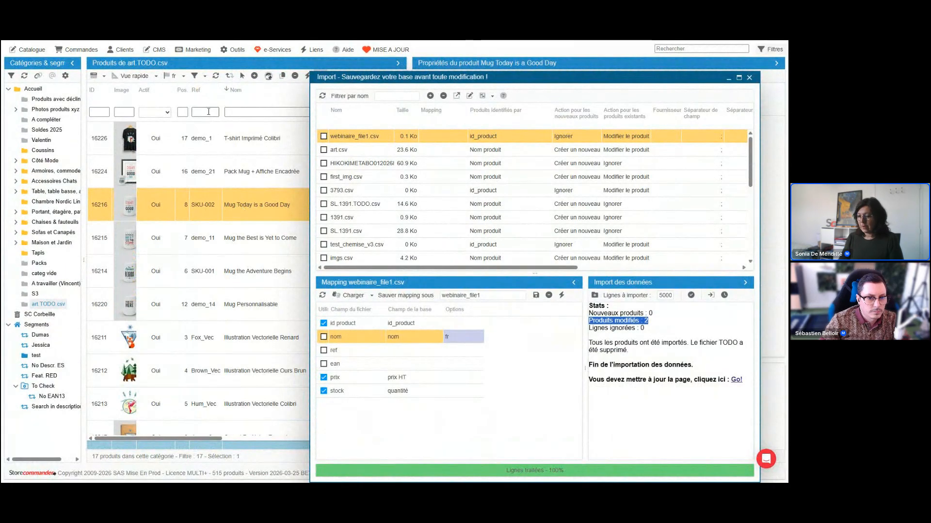
type("sk")
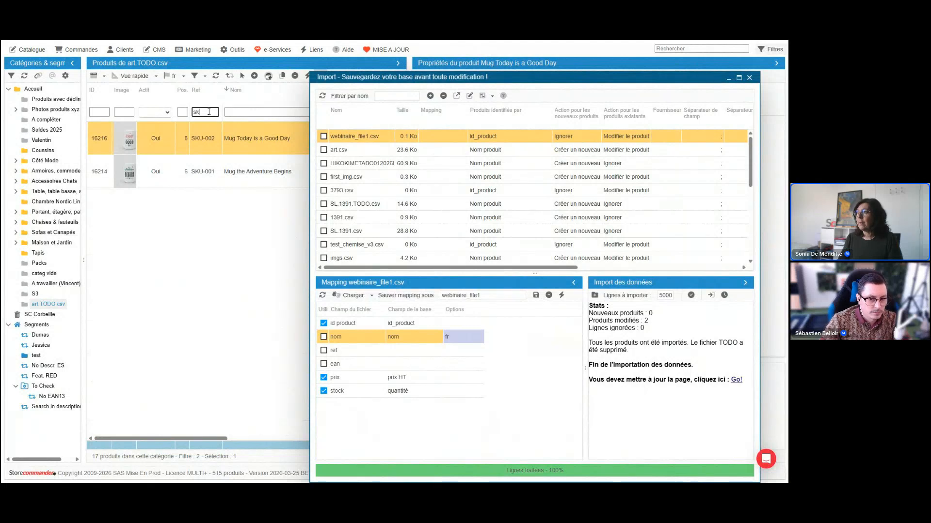
type("u")
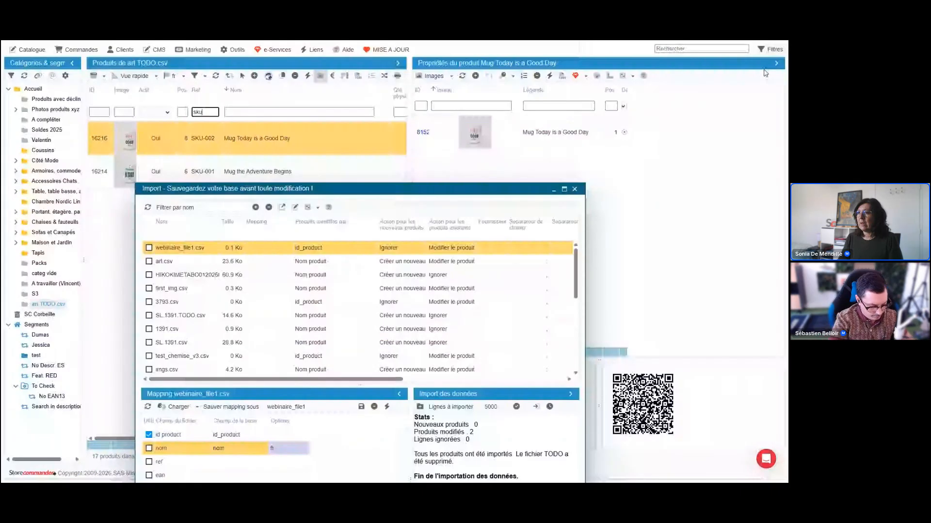
Collapse the product properties and compare webinaire_file1.csv's price and stock lines with the filtered products, then close the file's line editor.
left_click(776, 63)
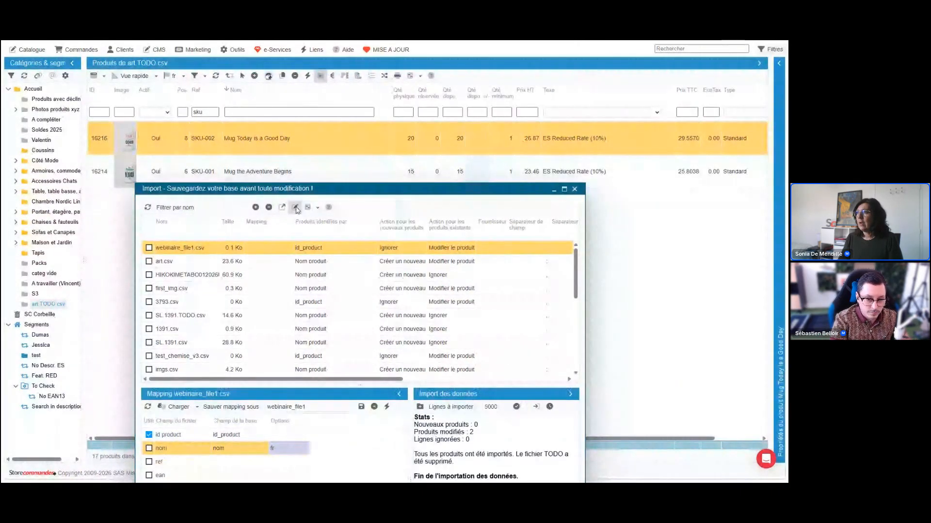
left_click(296, 210)
left_click(624, 163)
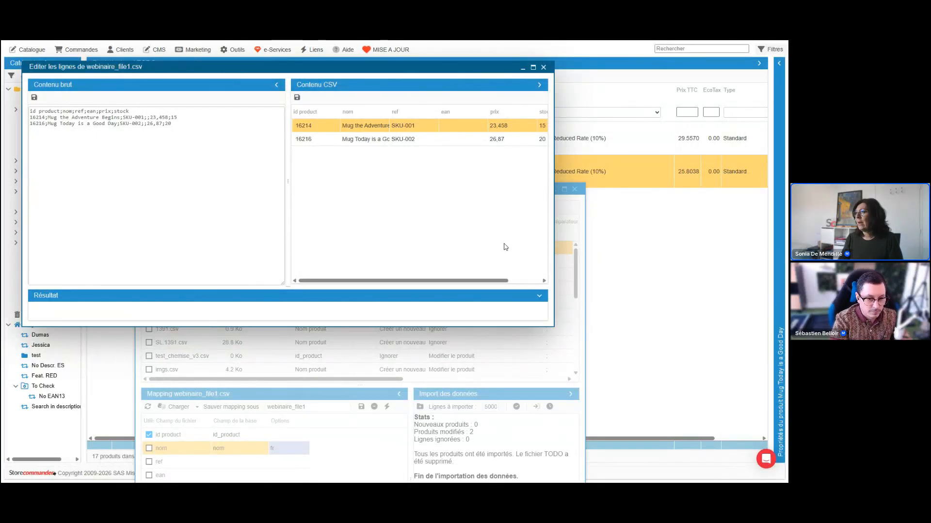
left_click_drag(472, 68, 433, 194)
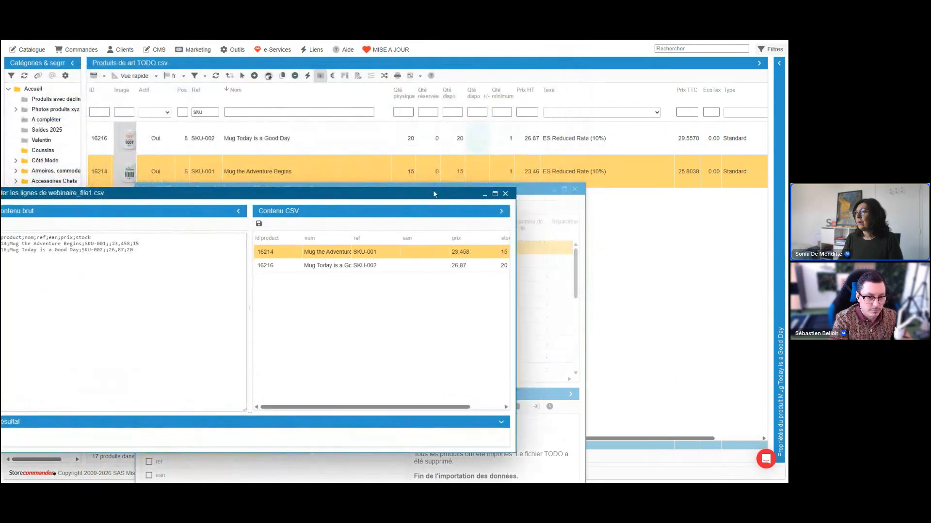
left_click(505, 193)
Open the Chemisiers category under Côté Mode and clear the product reference filter, with the import window moved below the product rows.
left_click_drag(522, 190, 526, 89)
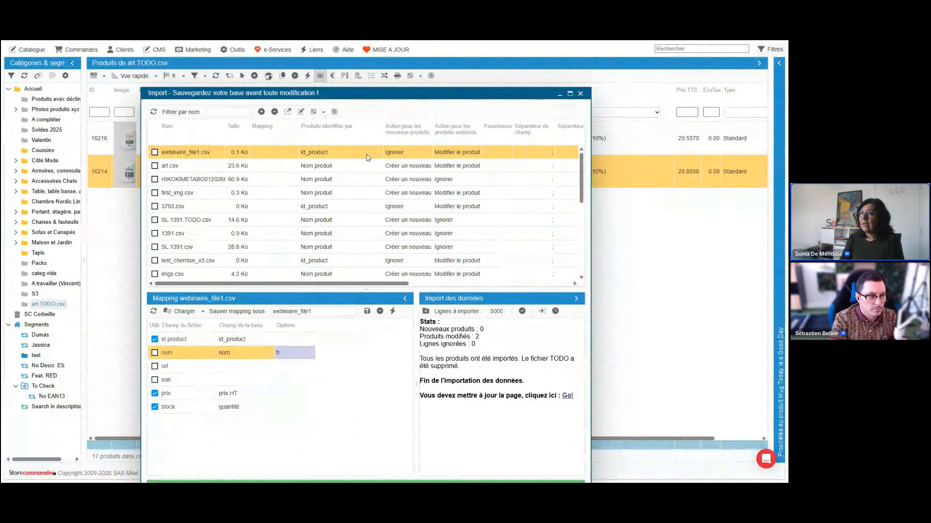
left_click_drag(401, 92, 378, 124)
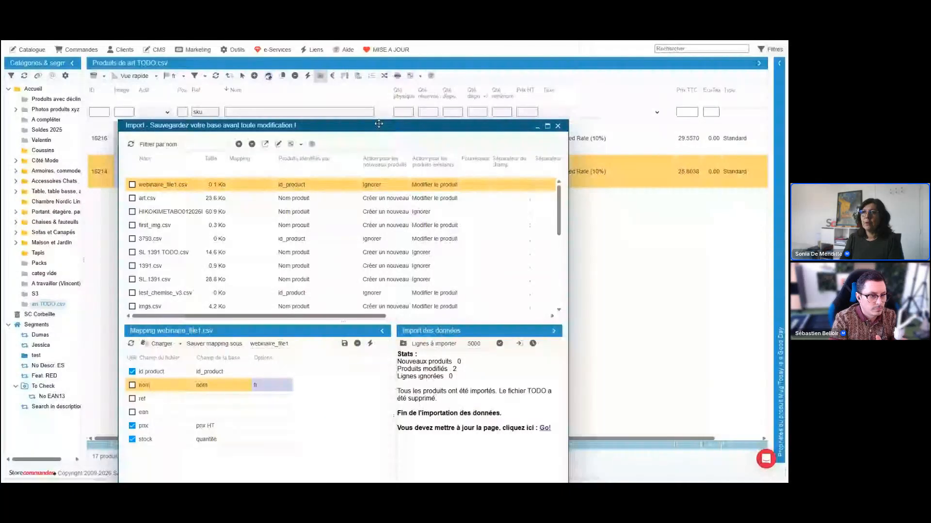
left_click_drag(379, 123, 362, 224)
left_click(15, 161)
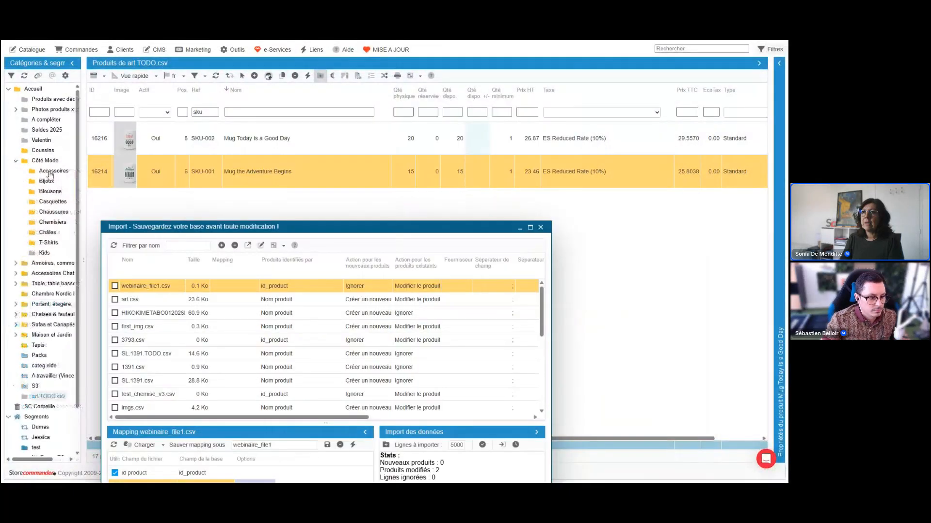
left_click(53, 223)
double_click(204, 112)
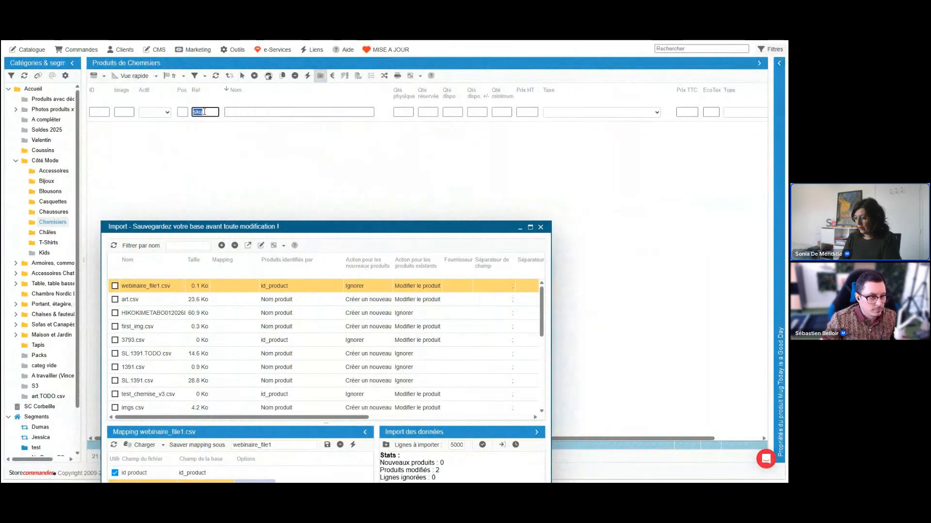
key("BackSpace")
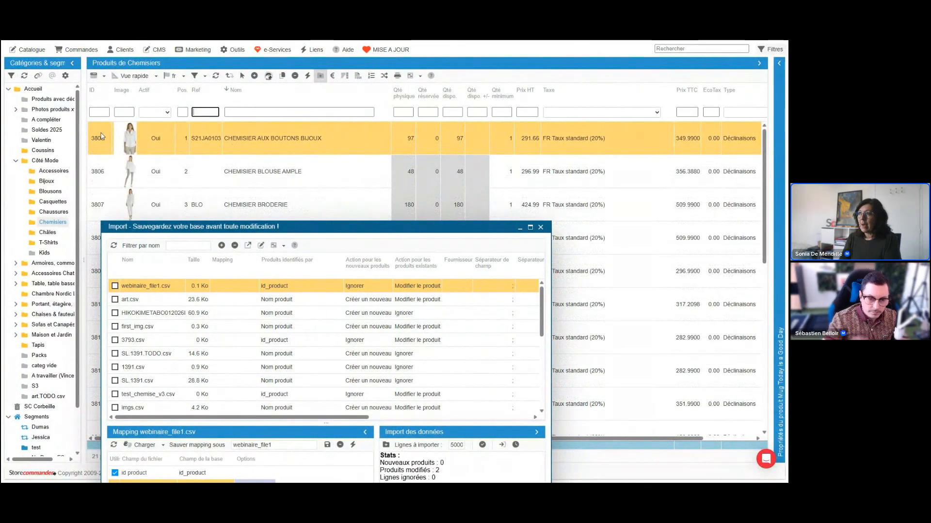
Reopen the product properties in Déclinaisons view and select the XS Blanc cassé combination of CHEMISIER AUX BOUTONS BIJOUX.
left_click(779, 64)
left_click(440, 76)
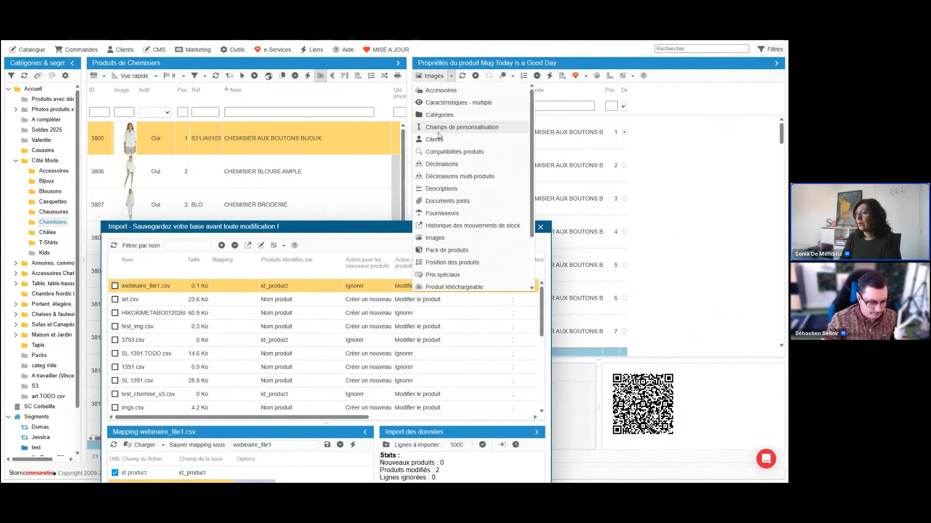
left_click(441, 164)
left_click_drag(478, 147, 677, 147)
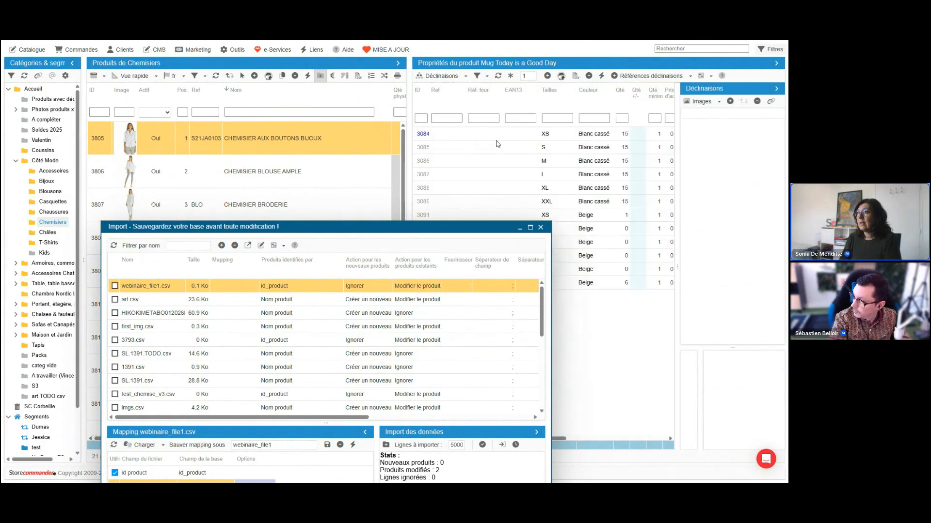
left_click(442, 138)
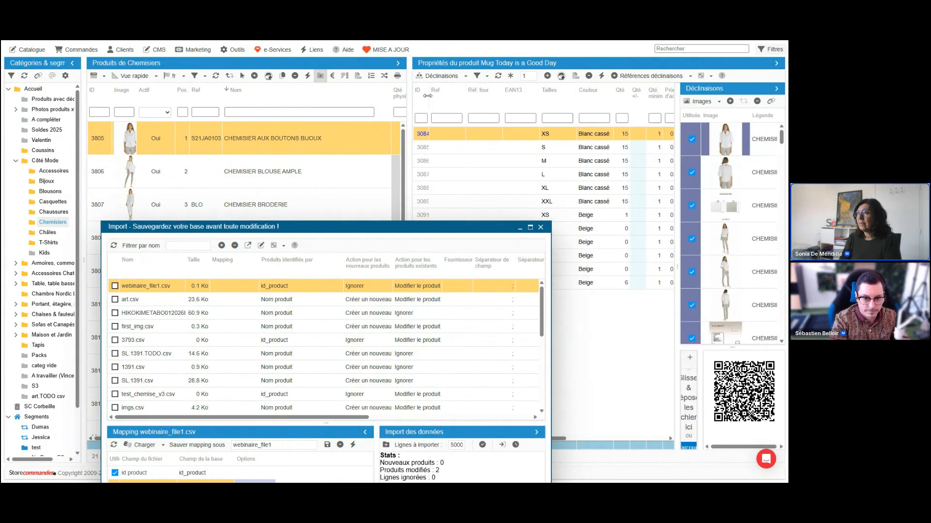
Examine the combination IDs with a wider ID column, the combination images collapsed and the properties area enlarged.
left_click_drag(428, 96, 486, 95)
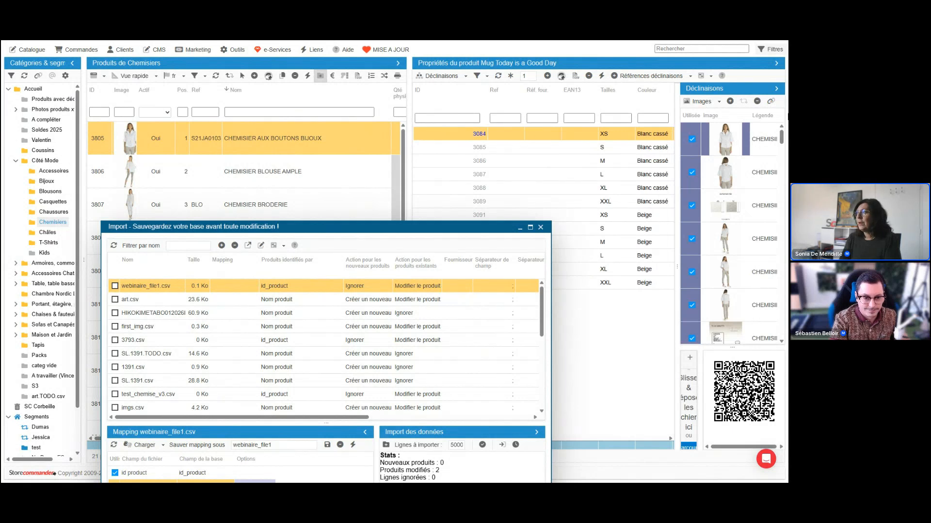
left_click(776, 89)
left_click_drag(498, 222, 530, 331)
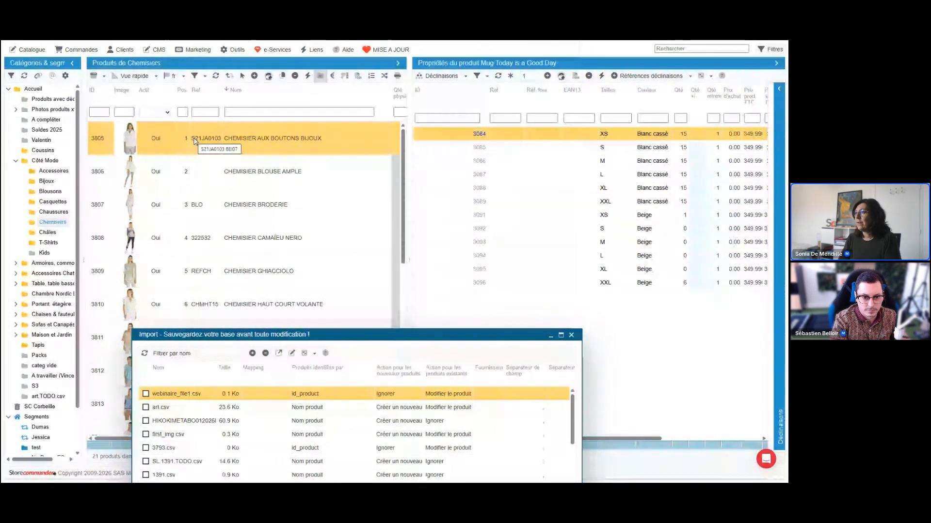
left_click(672, 150)
left_click_drag(409, 150, 87, 159)
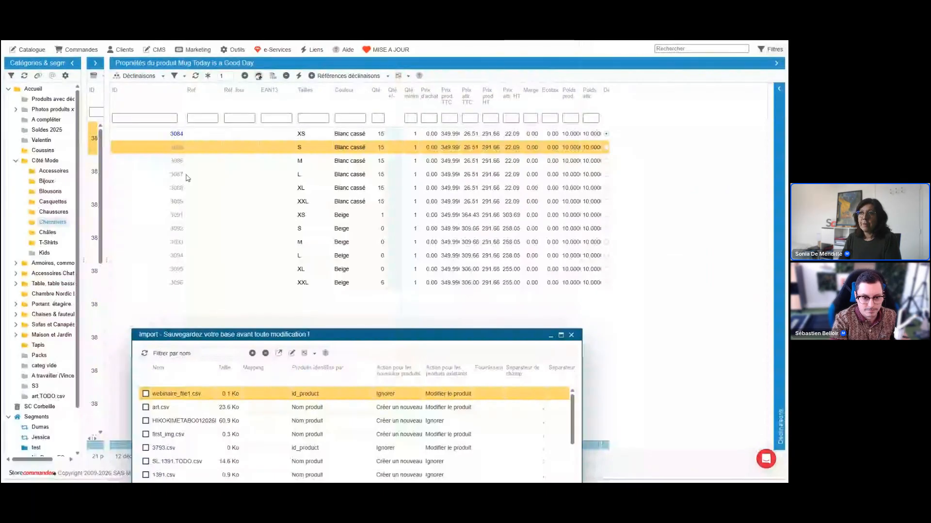
left_click(223, 134)
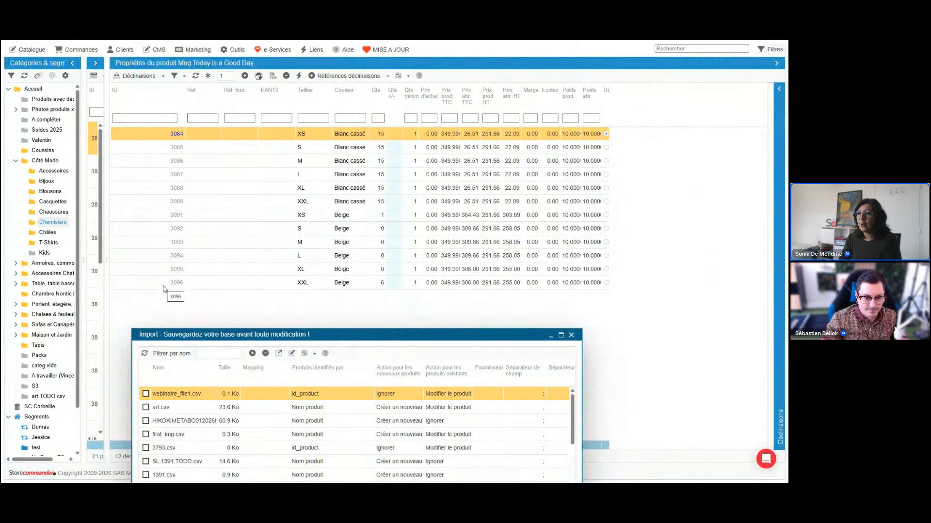
Set webinaire_file1.csv to identify products by id_product_attribute in the import window.
left_click_drag(395, 336, 413, 199)
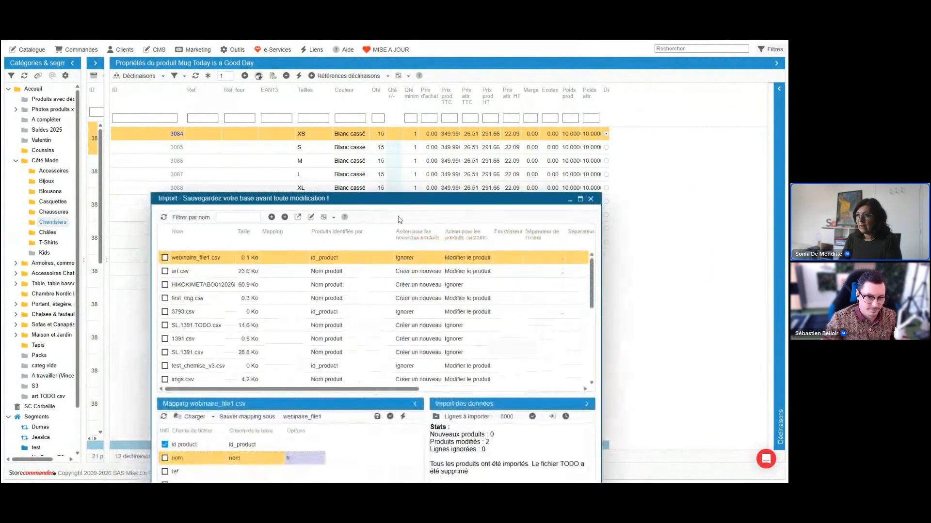
left_click(358, 259)
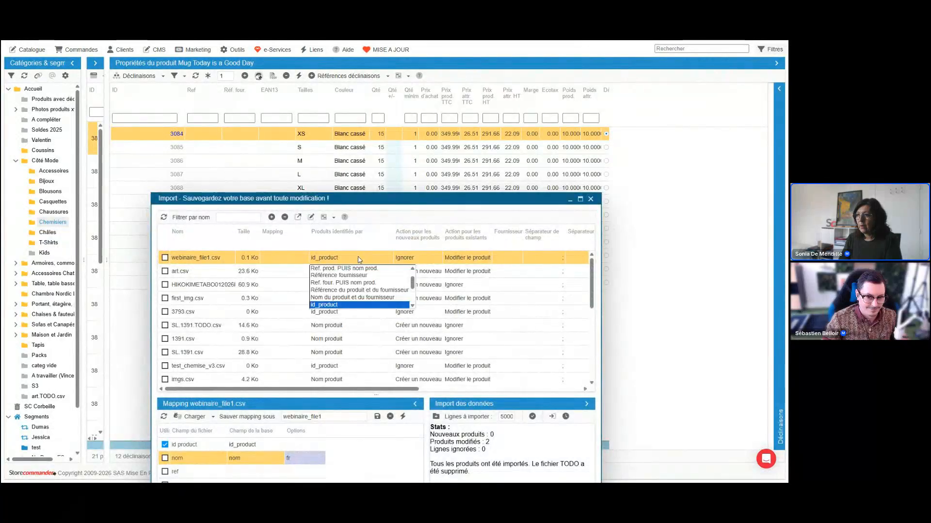
left_click(413, 305)
left_click(358, 293)
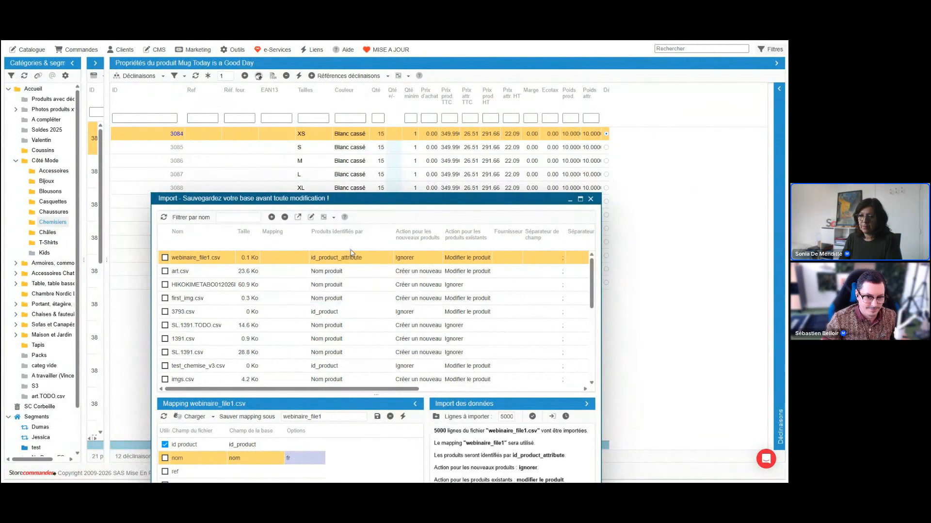
Show the combinations of CHEMISIER BRODERIE, with the product list widened and the import window moved off the combination rows.
left_click(175, 149)
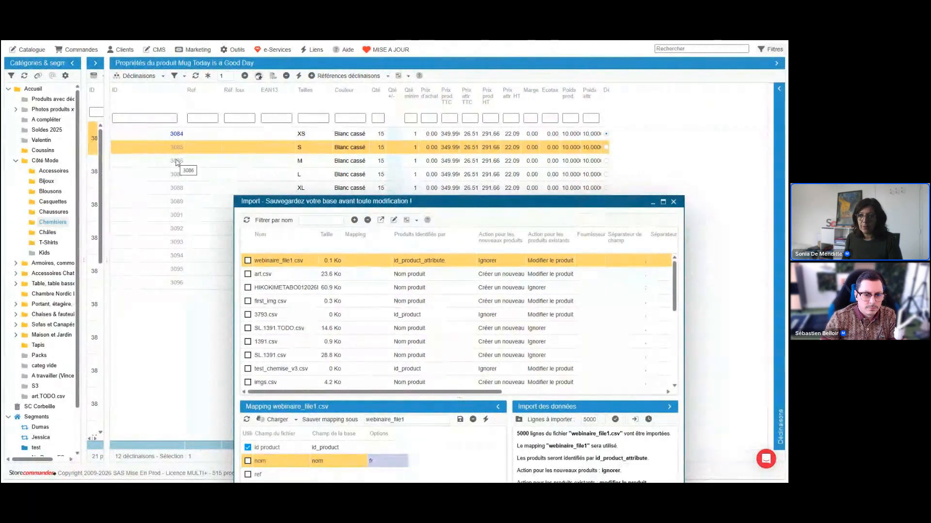
left_click_drag(106, 158, 207, 159)
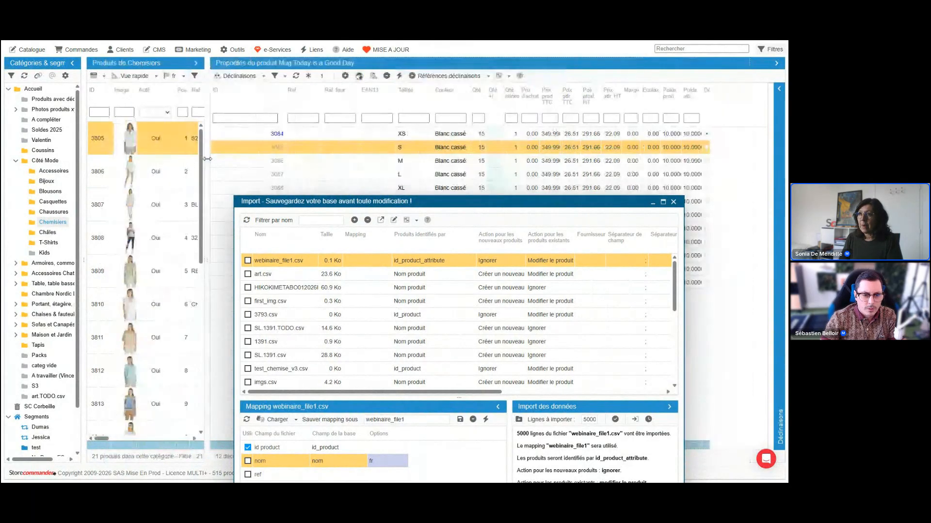
left_click(175, 206)
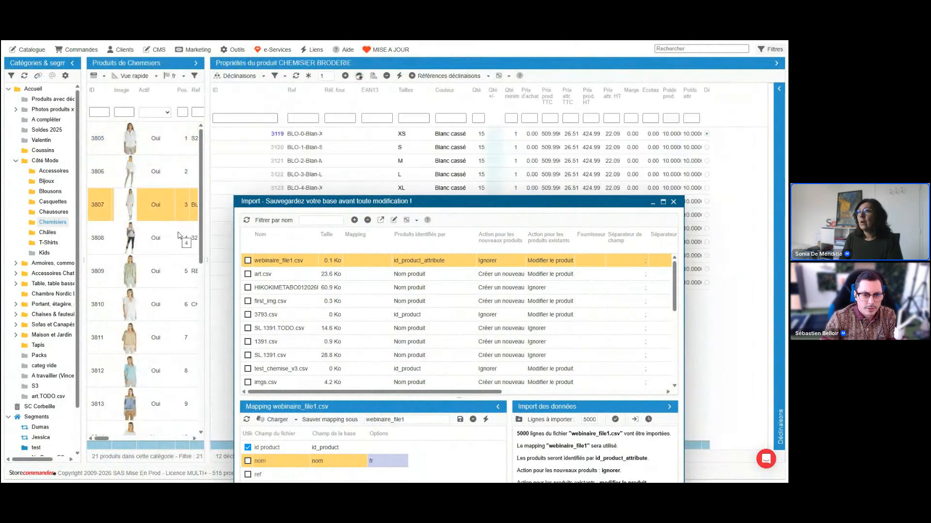
left_click_drag(350, 202, 281, 342)
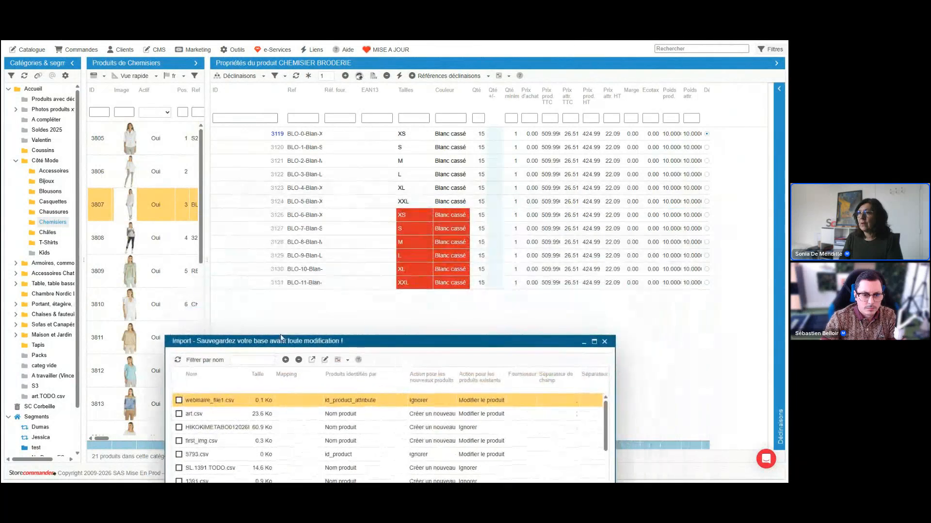
Delete the six duplicate Blanc cassé combinations BLO-6 to BLO-11 of CHEMISIER BRODERIE, and widen the combinations' Ref column.
left_click(328, 218)
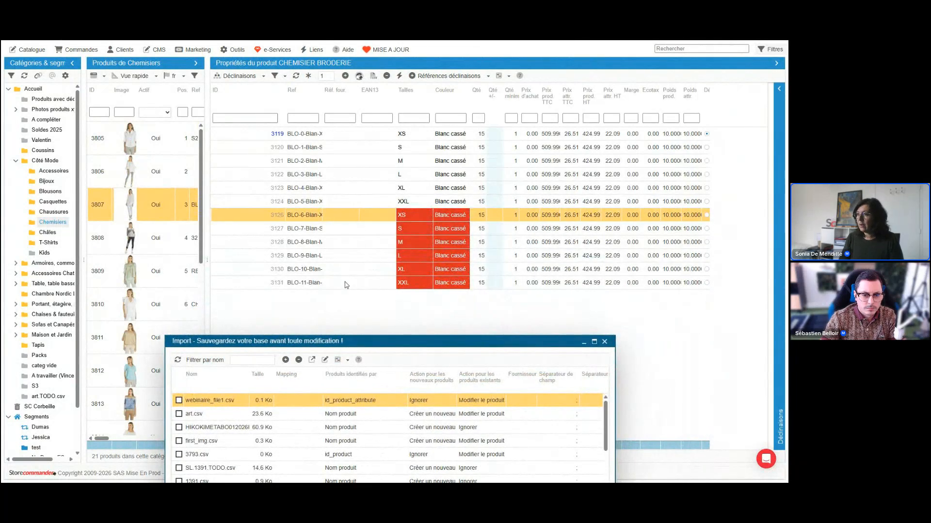
left_click(346, 285, "shift")
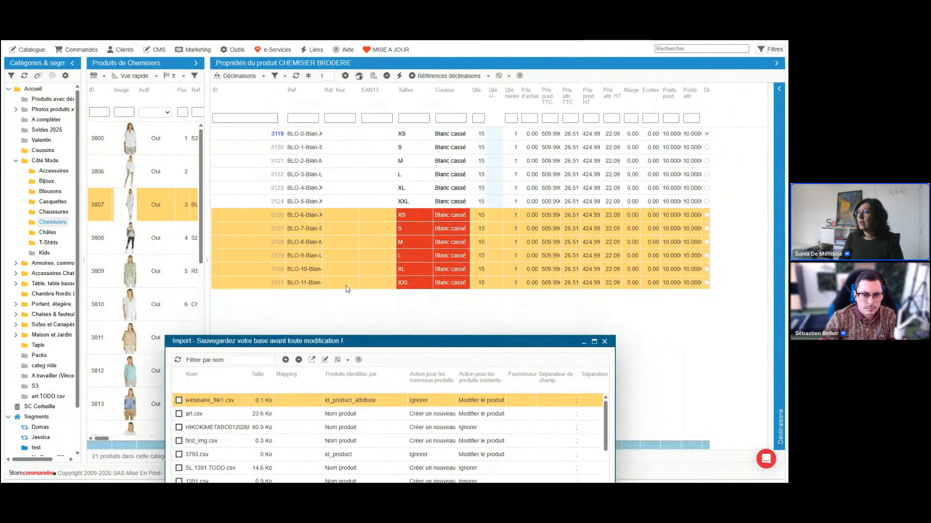
left_click(387, 76)
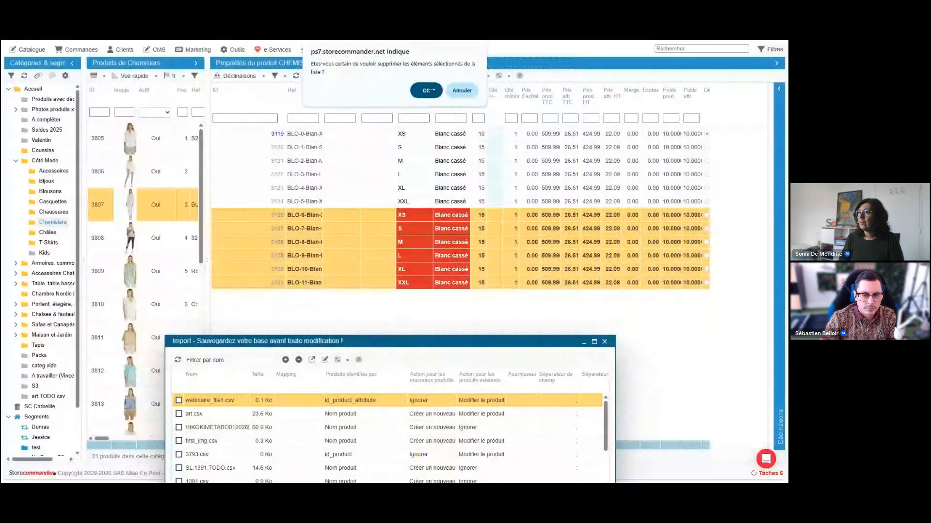
left_click(426, 90)
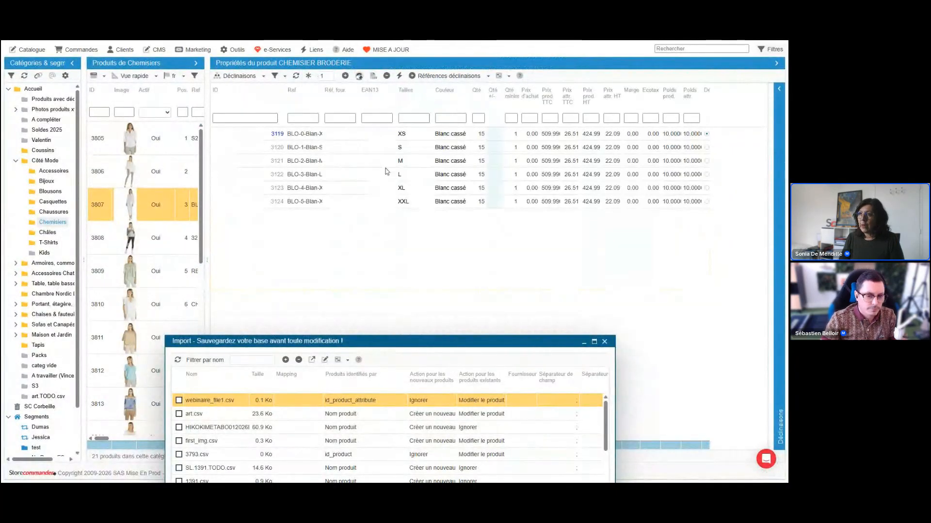
left_click_drag(284, 102, 333, 140)
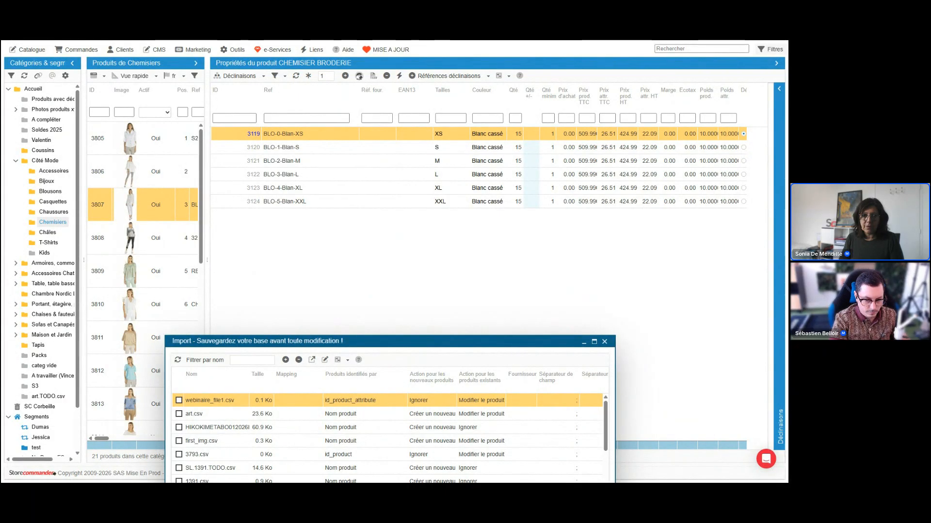
Bring up the webinaire_file2 sheet, then search the catalogue for its combination ID 3349 and open CHEMISIER TUNIQUE FILO RICAMATO.
left_click_drag(1, 253, 631, 170)
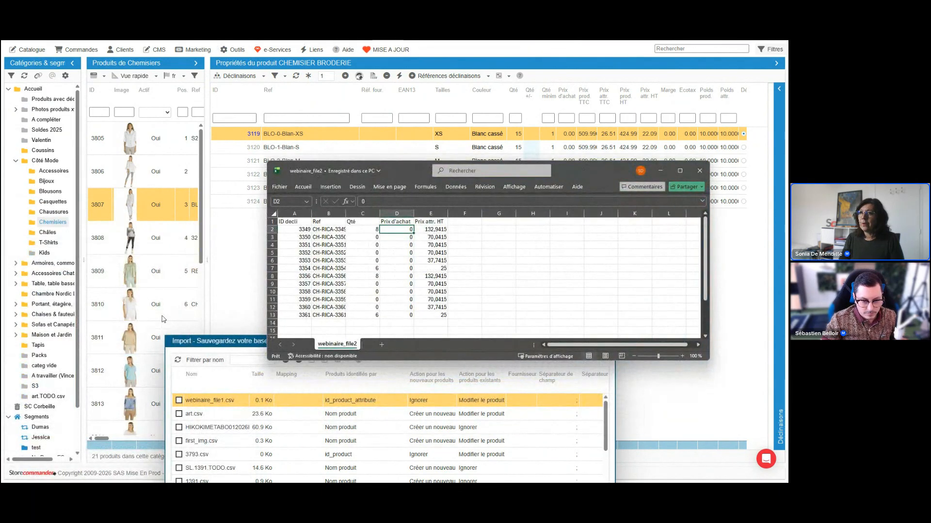
scroll(107, 186, "down", 3)
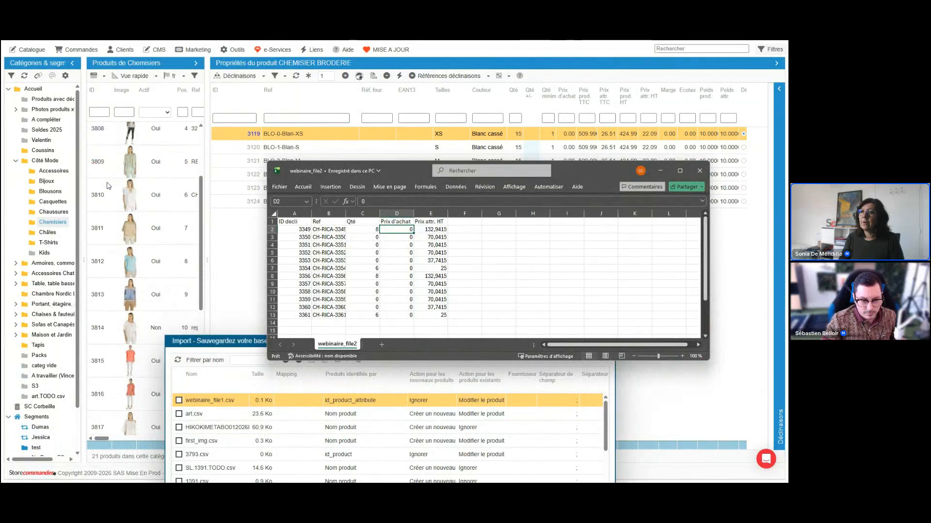
scroll(107, 186, "up", 1)
left_click(103, 111)
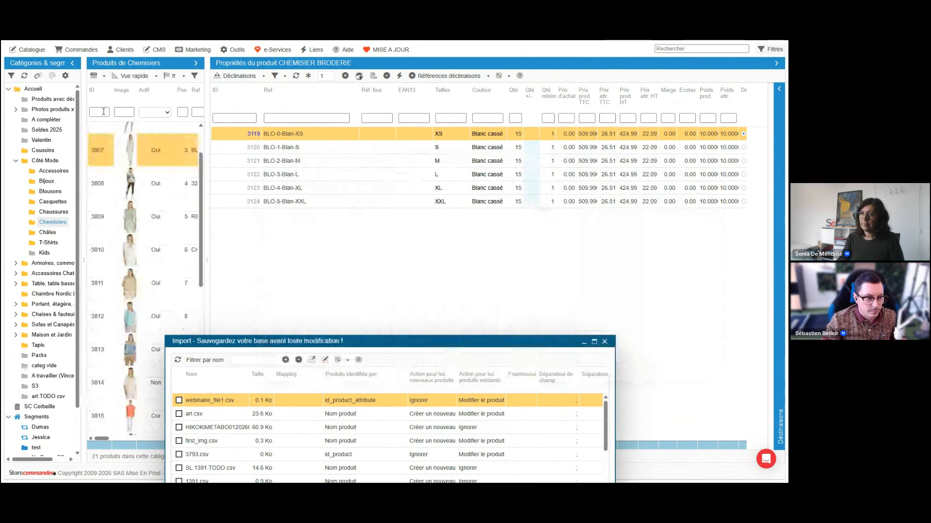
left_click(705, 47)
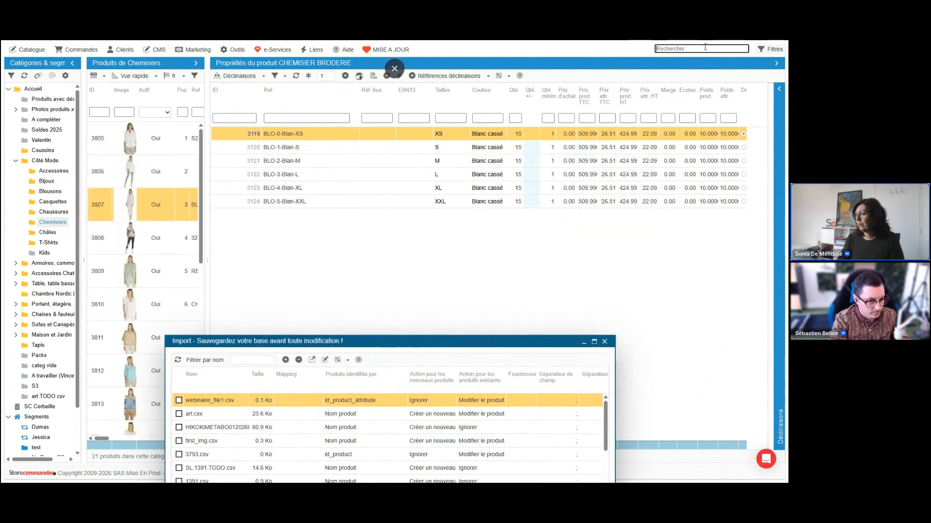
type("3349")
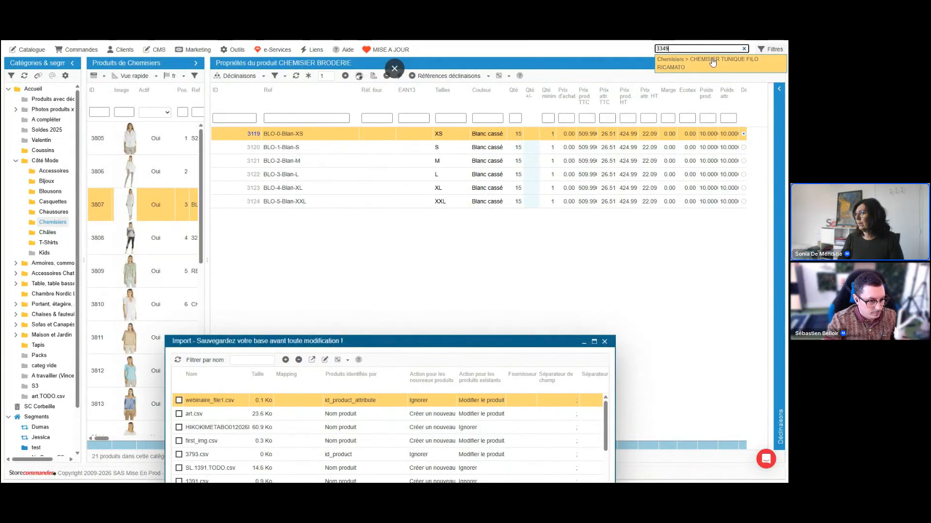
left_click(712, 62)
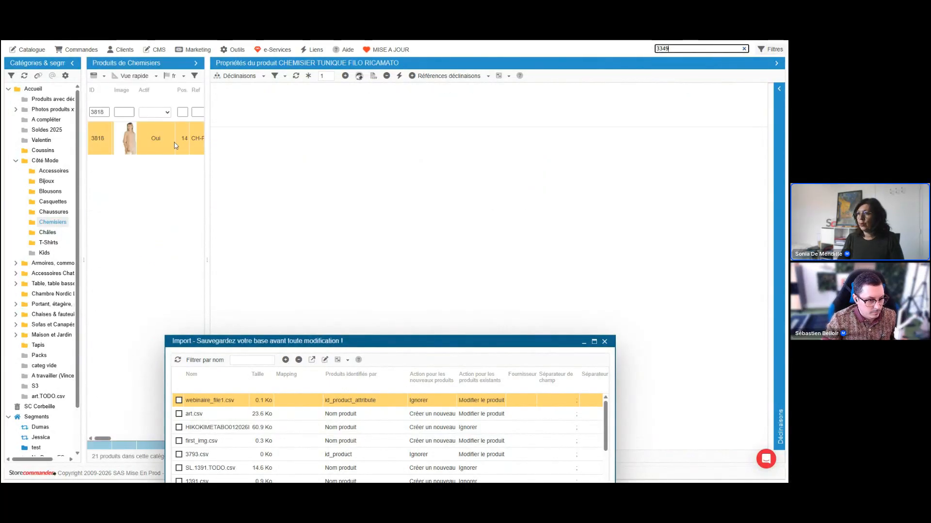
Switch to webinaire_file2 in Excel, widen its Ref column, and review the Qté and Prix attr. HT columns.
mouse_move(334, 477)
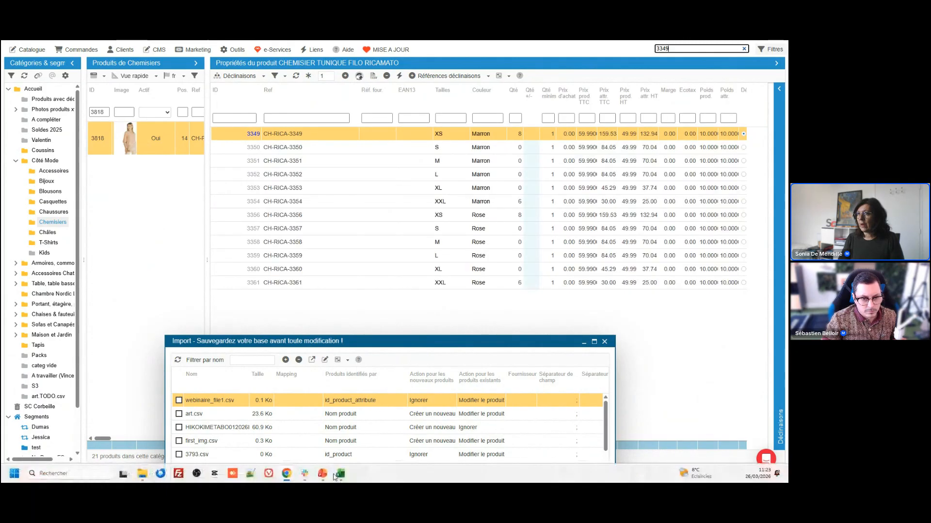
left_click(339, 474)
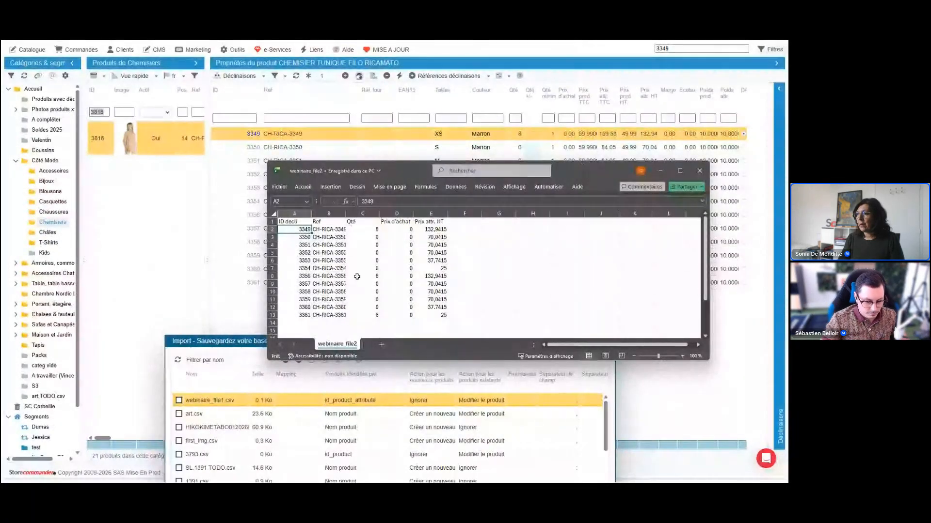
left_click_drag(346, 214, 347, 213)
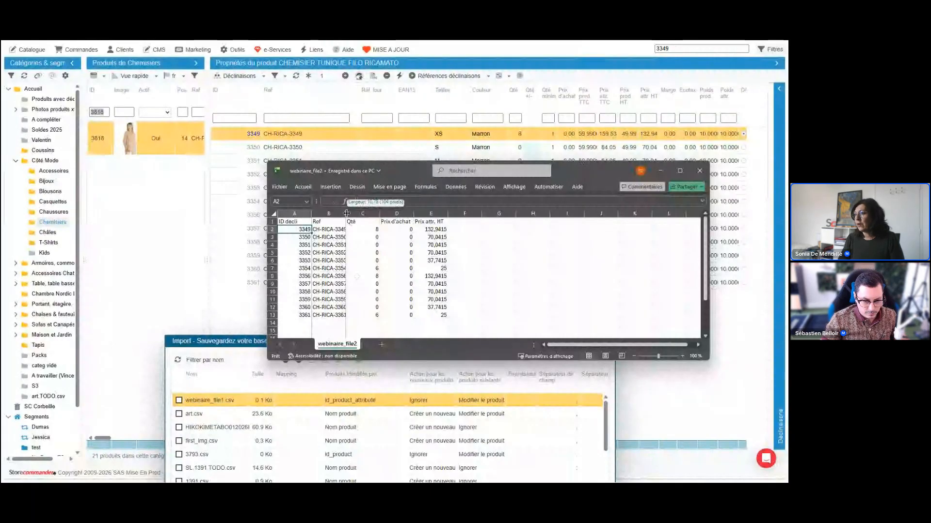
left_click_drag(346, 213, 475, 214)
left_click(494, 214)
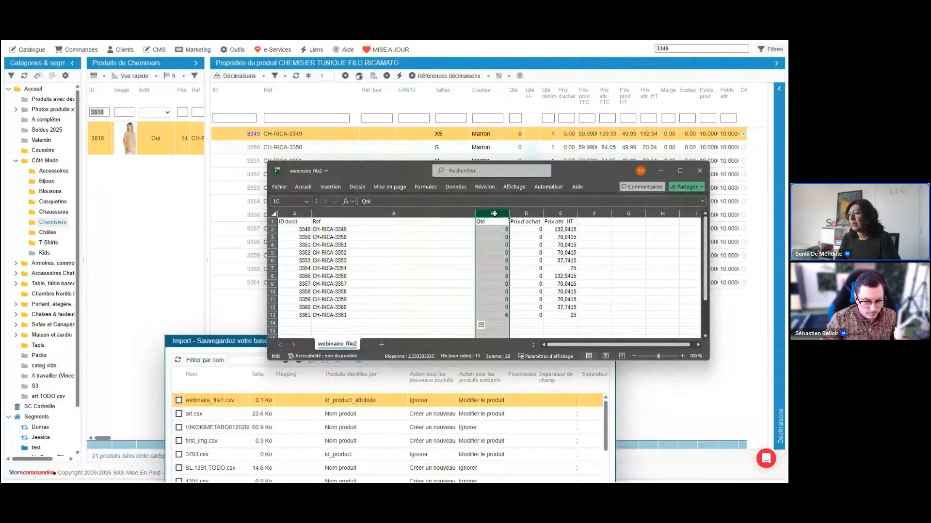
left_click(567, 214)
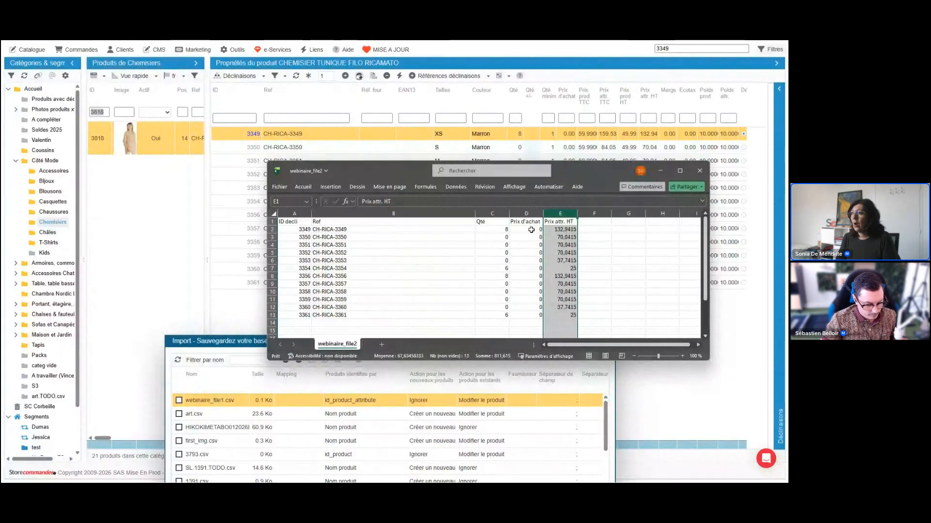
Review the Prix d'achat values and the Ref values of the combinations in webinaire_file2.
left_click_drag(534, 230, 536, 281)
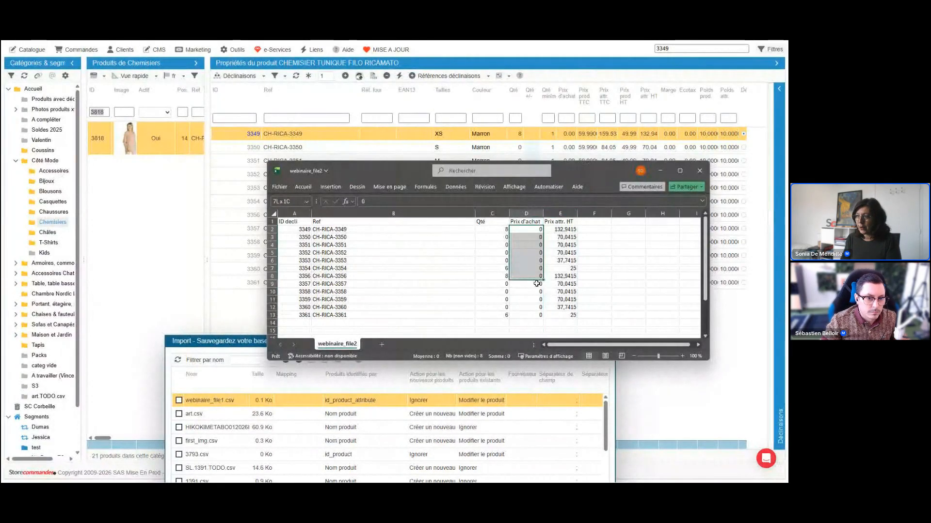
left_click_drag(537, 283, 538, 315)
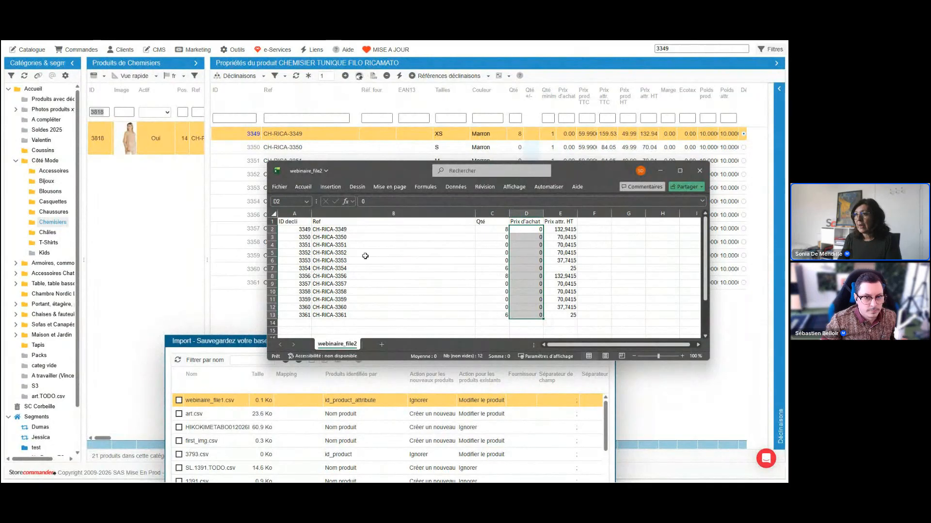
left_click_drag(345, 229, 341, 291)
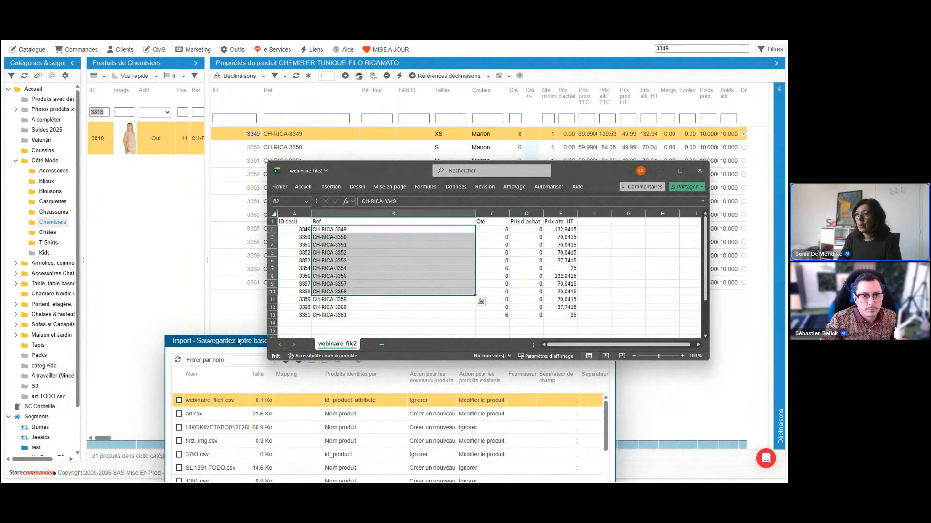
Bring the import window to the front, place it over the catalogue, and identify webinaire_file1.csv products by Référence du produit.
left_click(240, 341)
left_click_drag(352, 345, 355, 167)
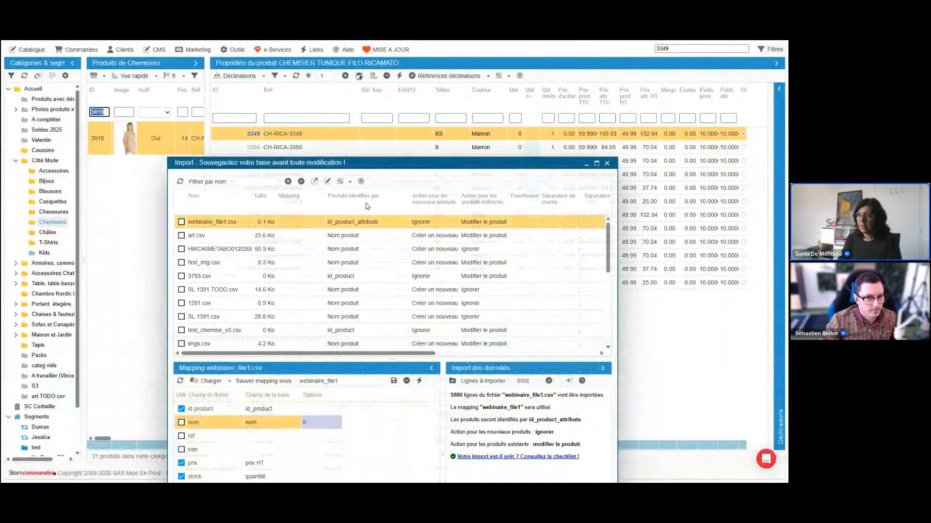
left_click(370, 222)
left_click(394, 236)
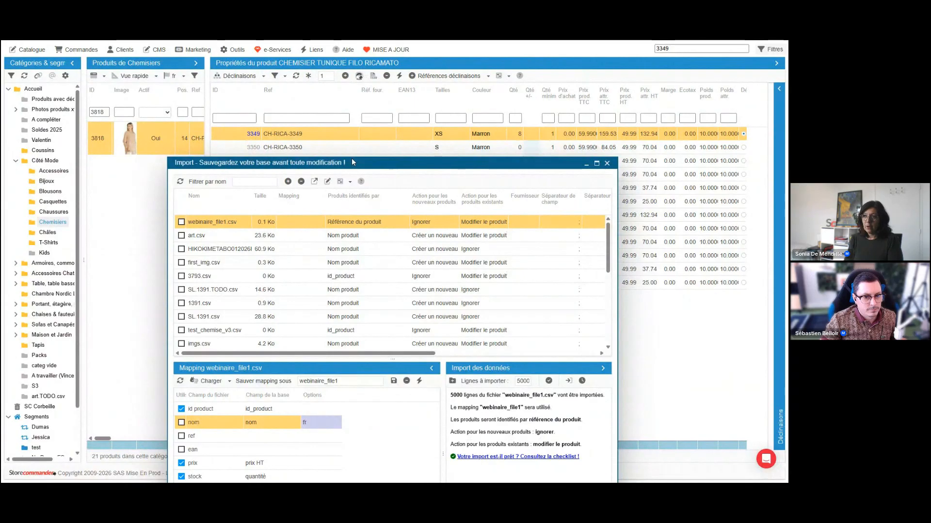
Try EAN and Nom produit as the product identifier for webinaire_file1.csv.
left_click(388, 221)
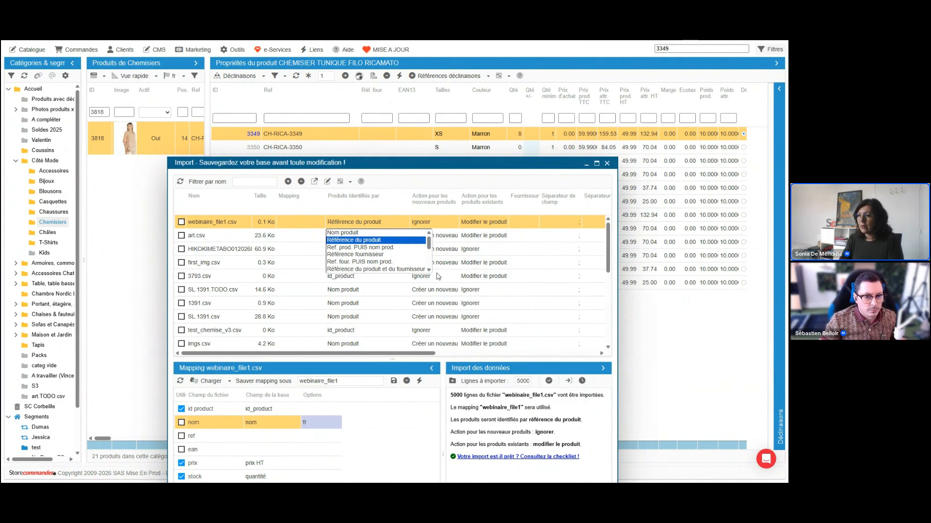
scroll(429, 271, "down", 2)
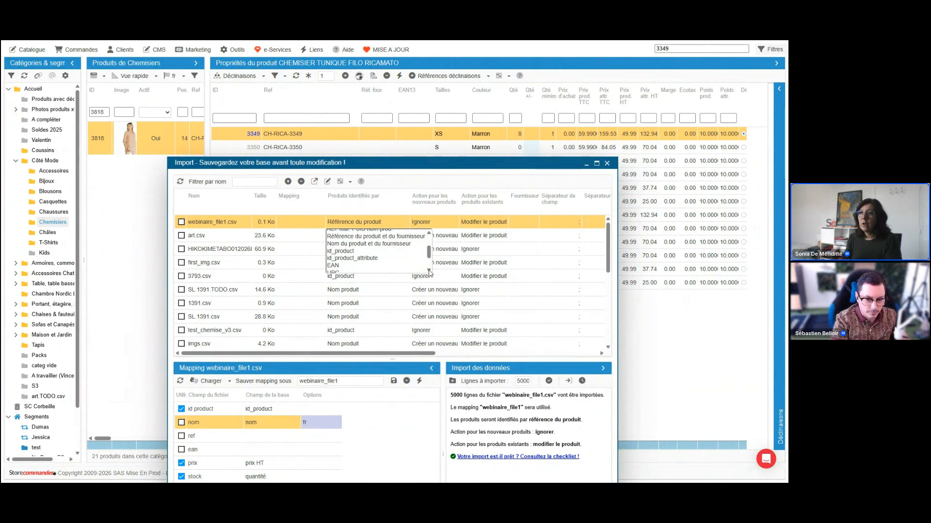
left_click(378, 265)
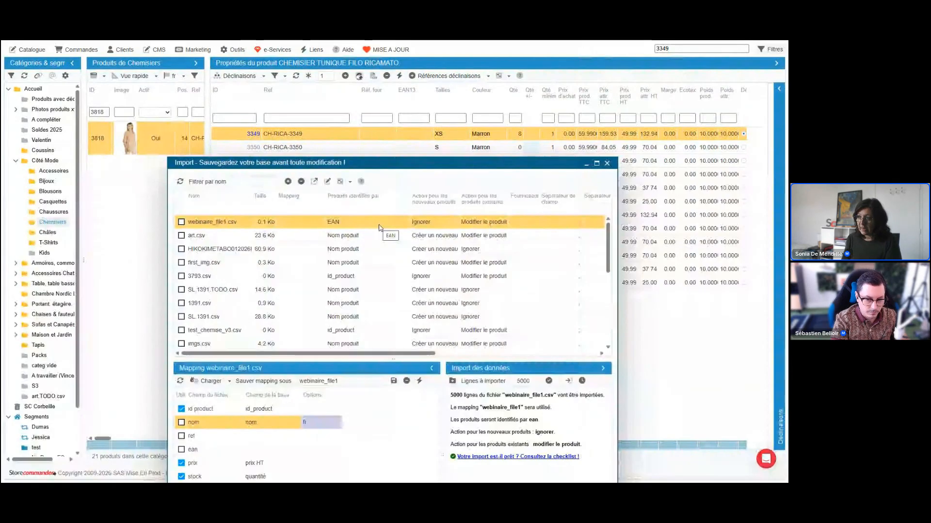
left_click(379, 224)
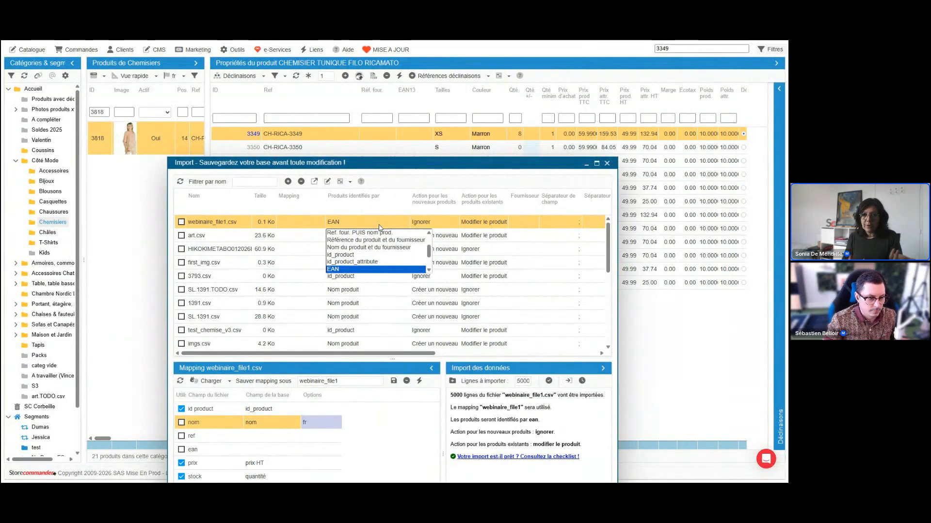
left_click(429, 234)
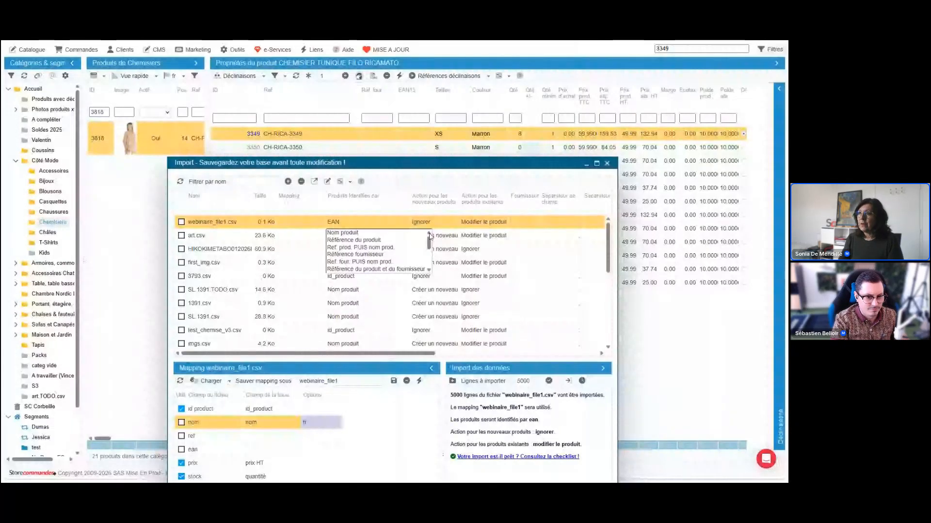
left_click(342, 233)
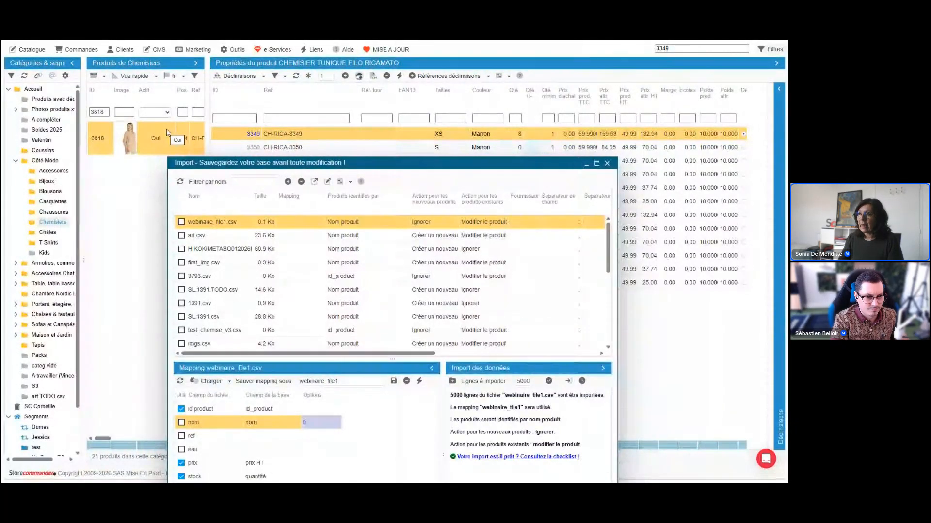
Set the product identifier of webinaire_file1.csv to id_product_attribute.
left_click(341, 223)
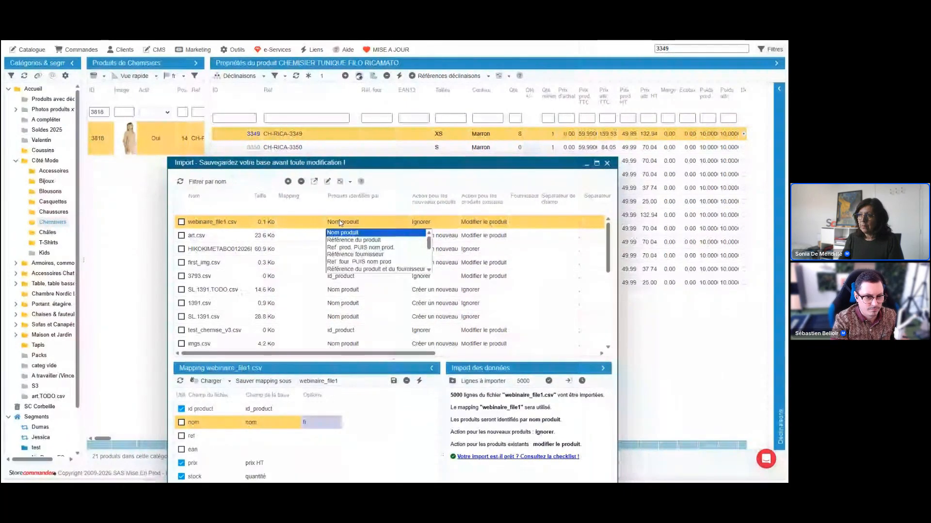
scroll(363, 258, "down", 2)
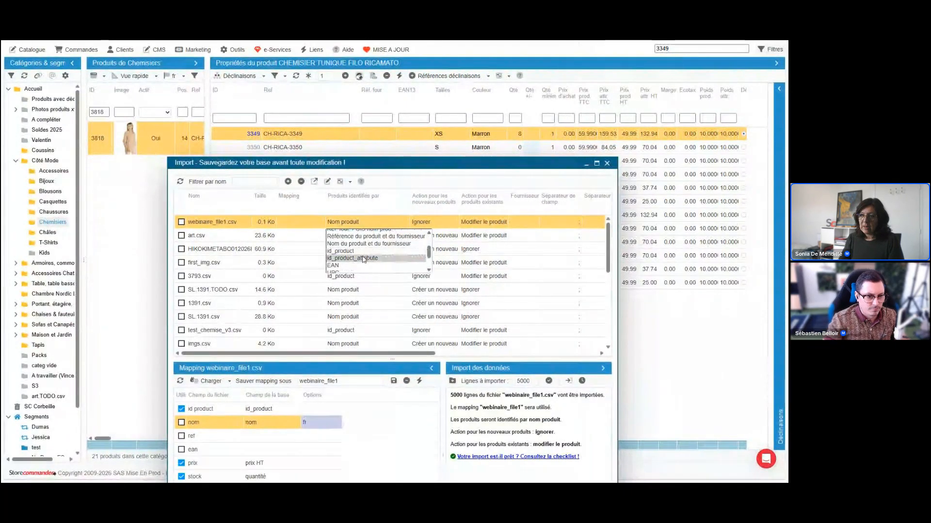
left_click(364, 259)
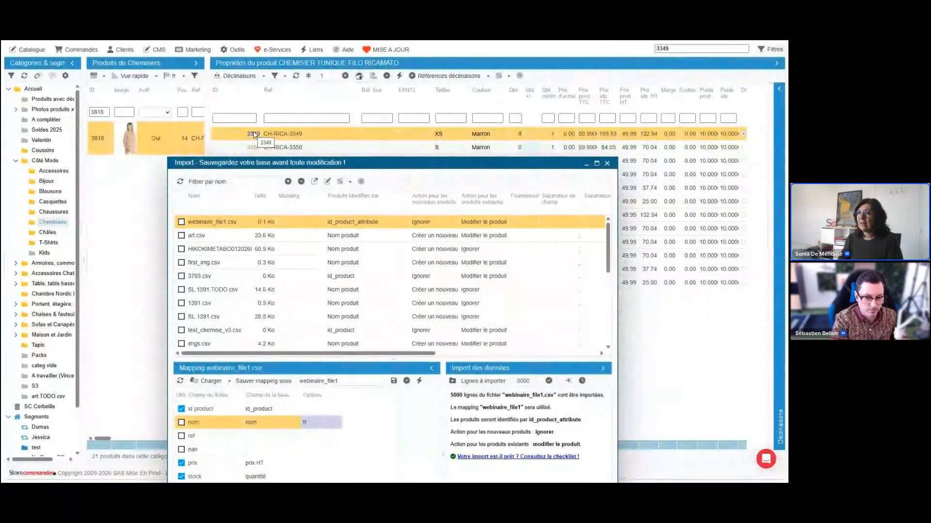
Raise the import window, set the product identifier of webinaire_file1.csv to Référence du produit, and reselect that file.
left_click_drag(368, 162, 354, 108)
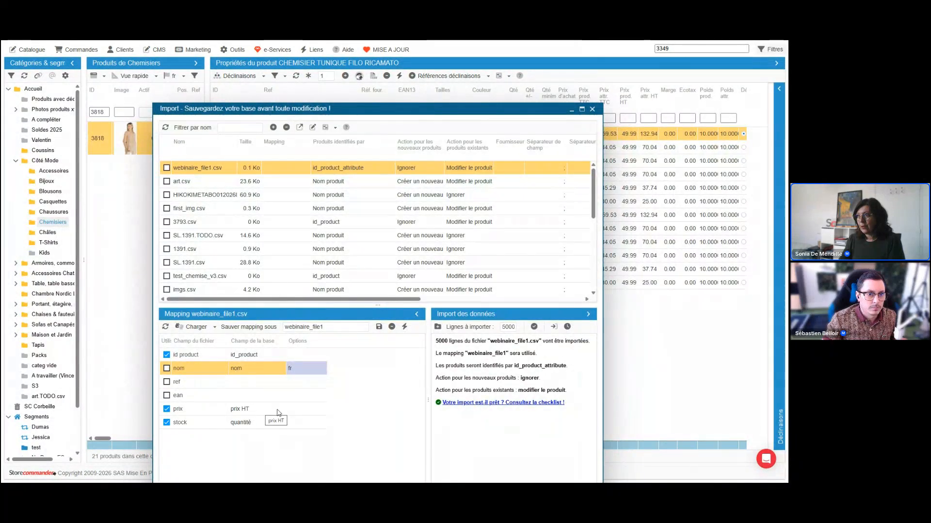
left_click(453, 169)
left_click(454, 169)
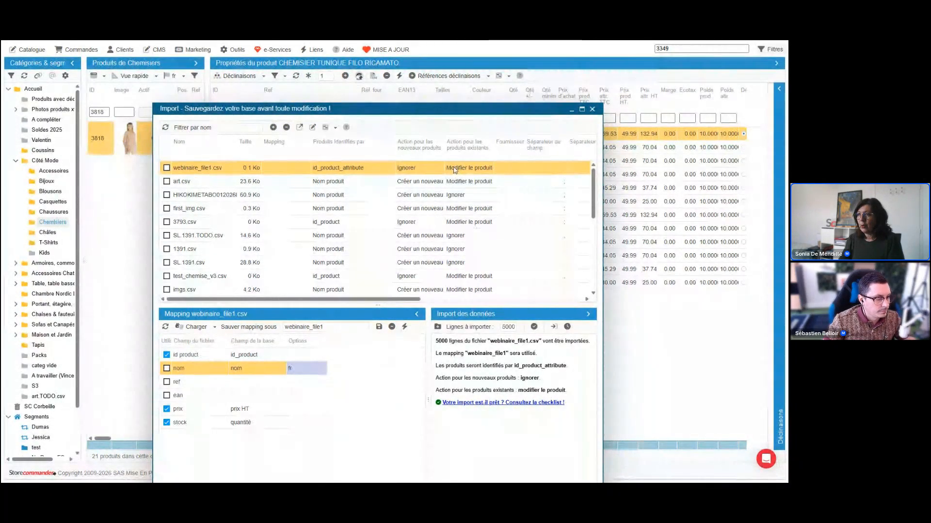
left_click(356, 169)
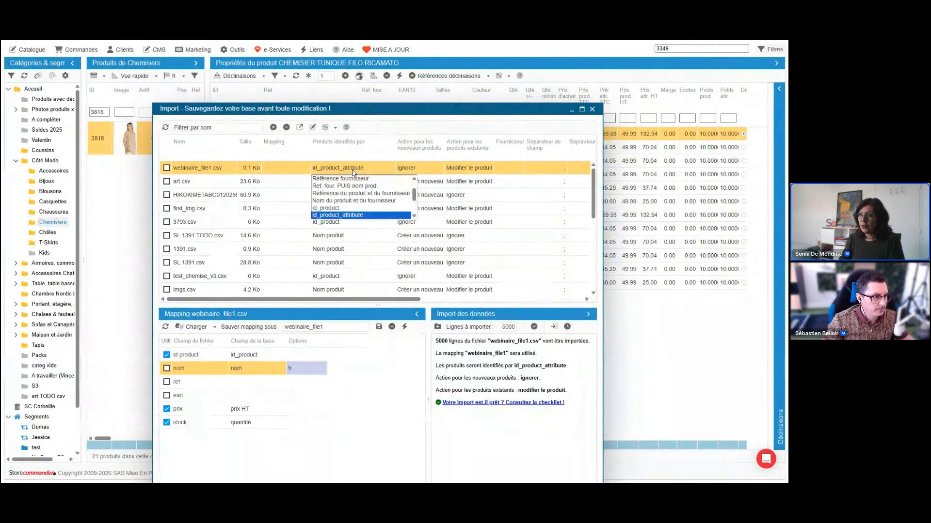
scroll(422, 186, "down", 2)
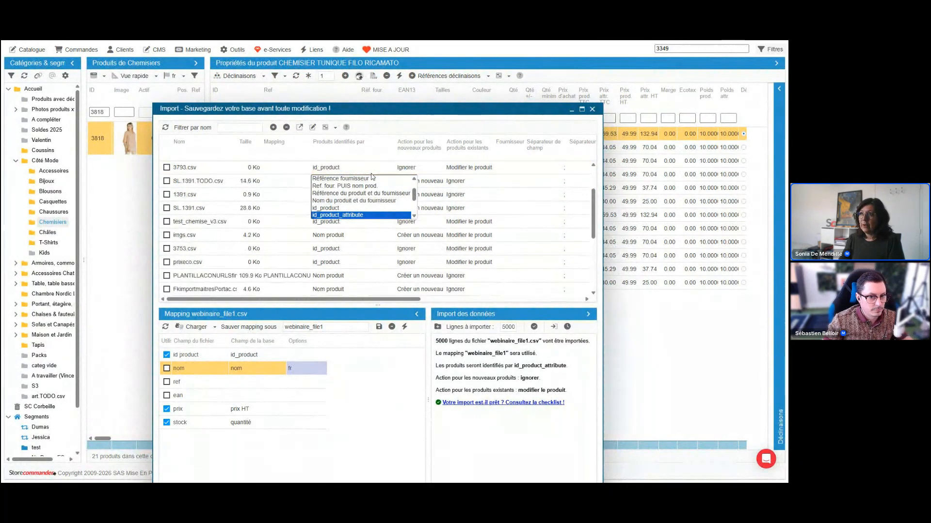
scroll(416, 184, "up", 2)
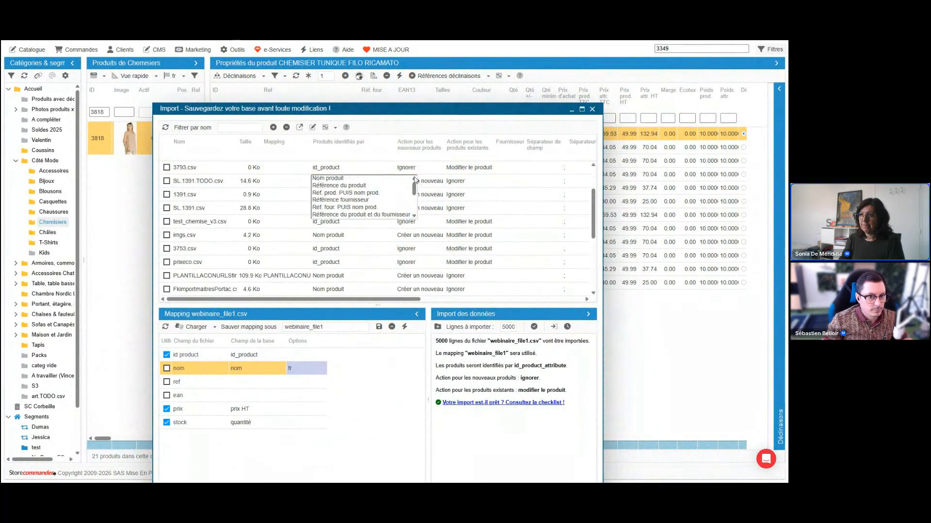
left_click(360, 186)
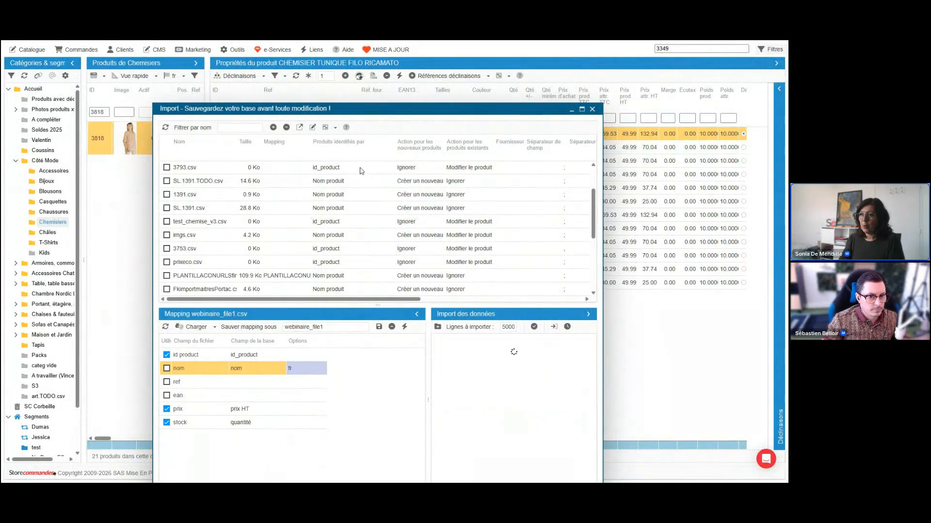
left_click(360, 169)
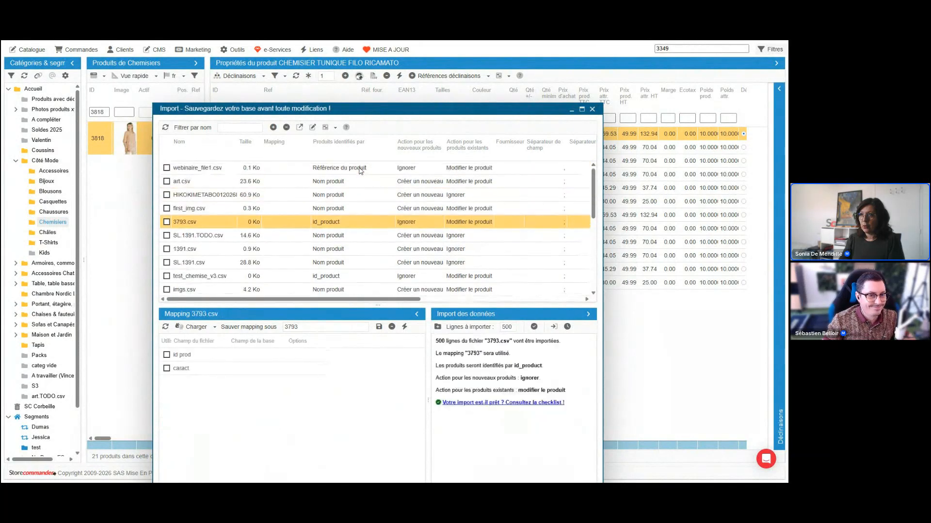
left_click(360, 168)
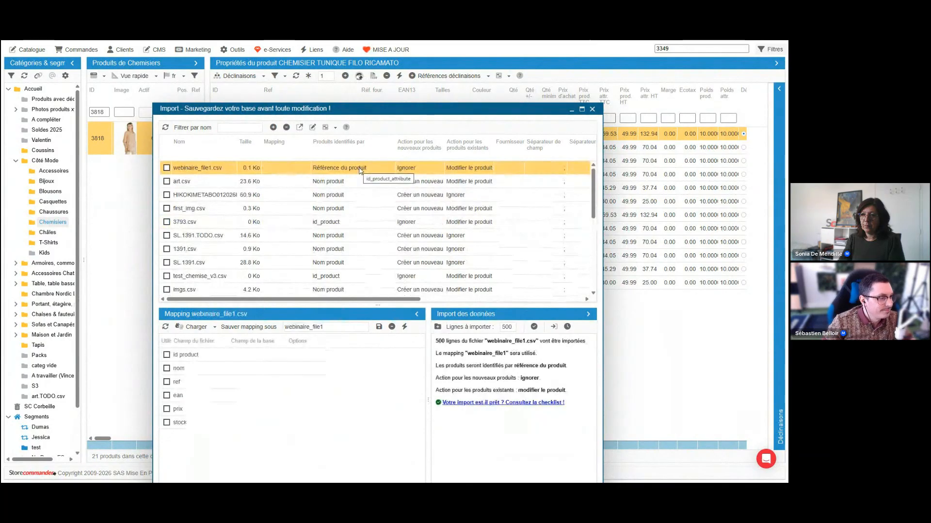
Enlarge the mapping area of webinaire_file1.csv and browse the database fields offered for nom, including the prix spécial fields.
left_click_drag(315, 304, 314, 232)
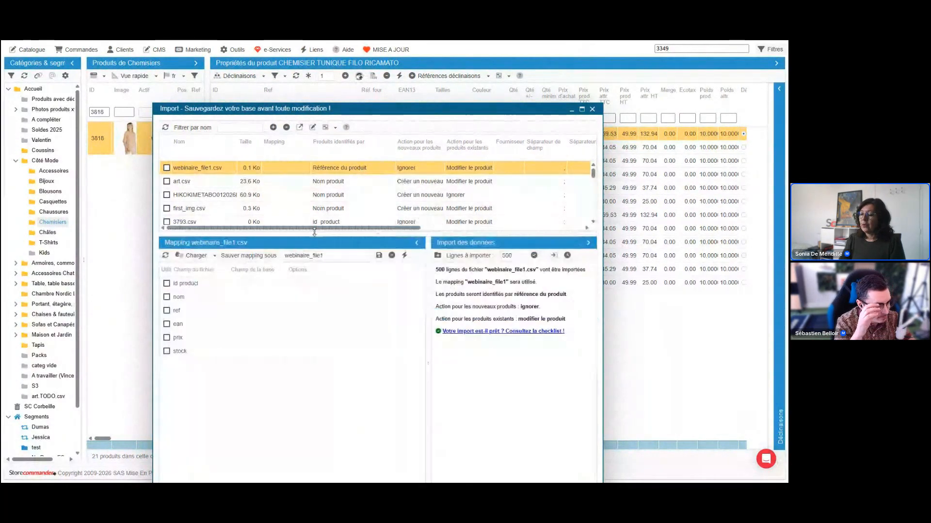
left_click(260, 297)
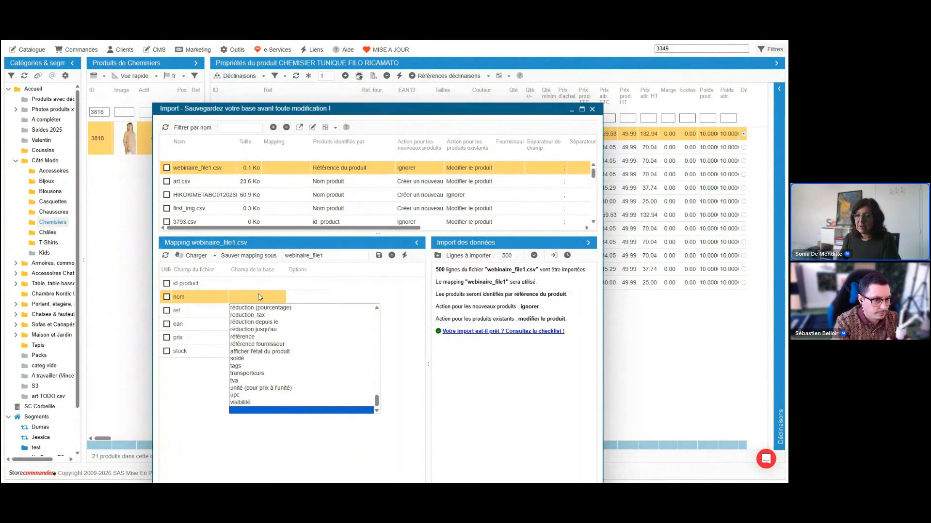
scroll(289, 351, "up", 5)
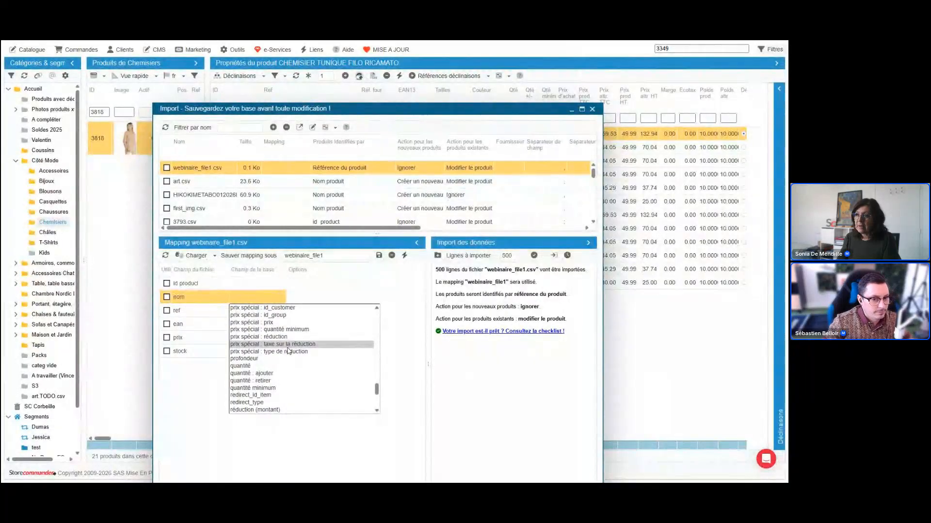
scroll(289, 351, "up", 3)
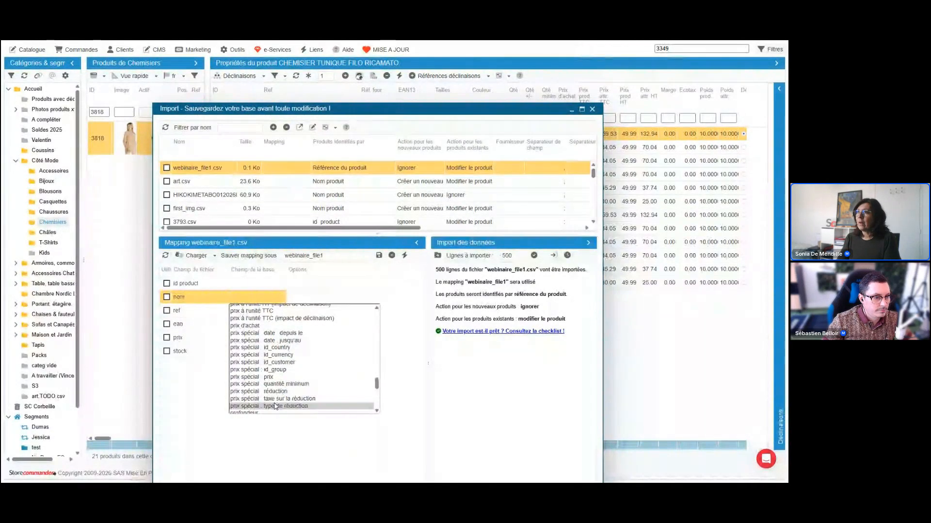
Move the import window off the product properties and show the Prix spéciaux of CHEMISIER TUNIQUE FILO RICAMATO.
left_click_drag(494, 109, 381, 239)
left_click(241, 76)
left_click(249, 273)
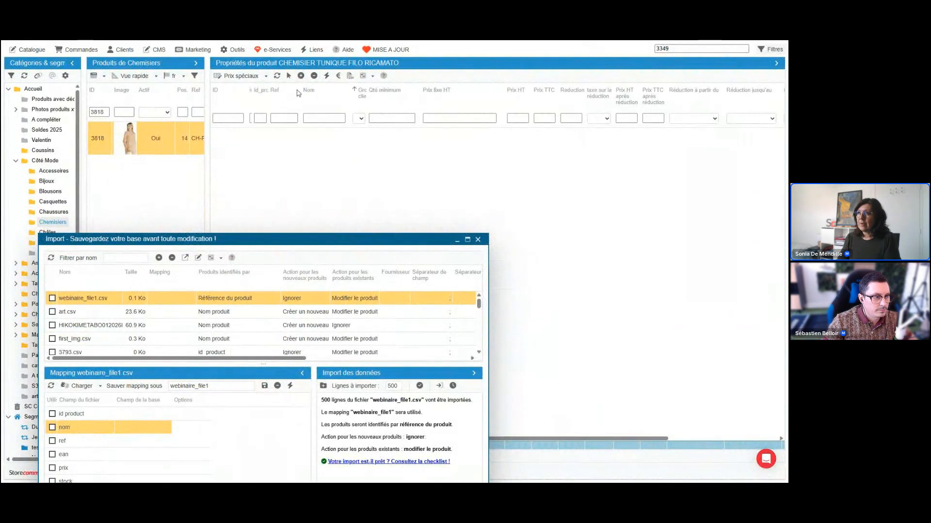
left_click(301, 76)
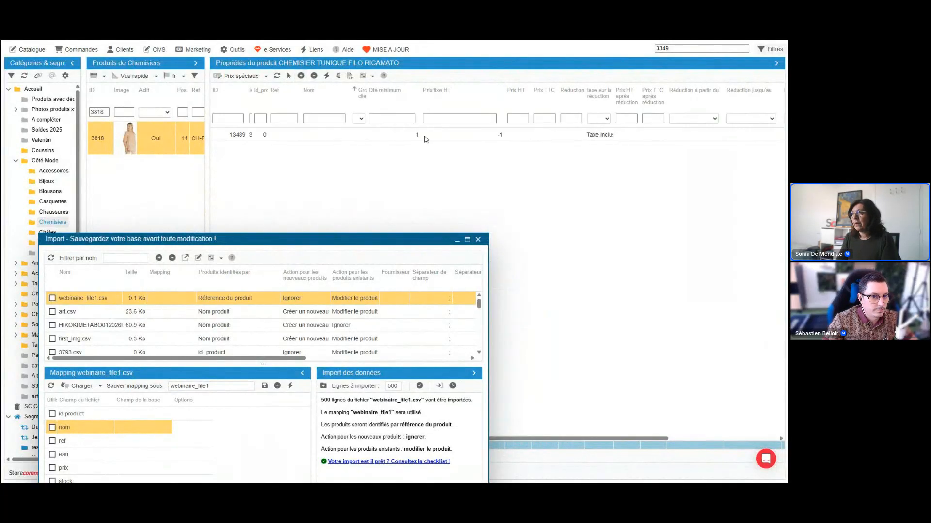
left_click(578, 138)
left_click(578, 139)
type("10%")
left_click(696, 136)
left_click(739, 196)
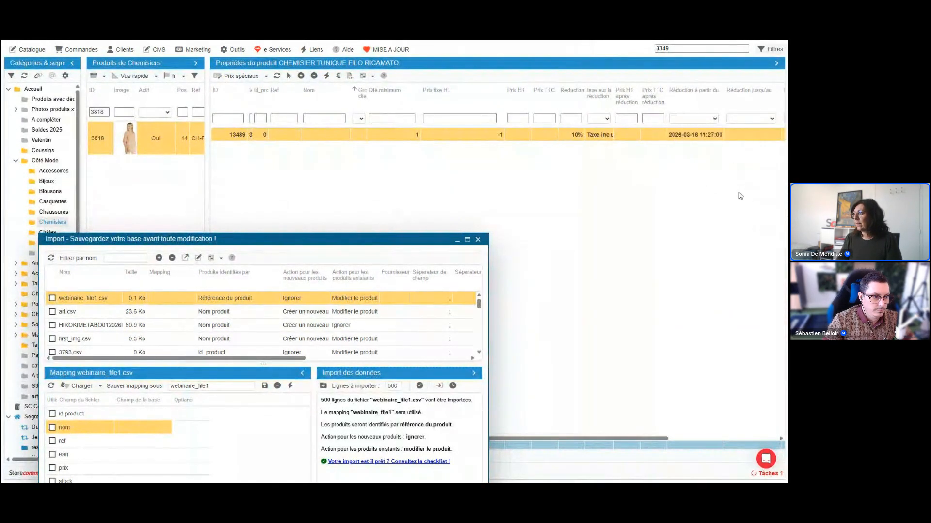
left_click(756, 136)
left_click(703, 343)
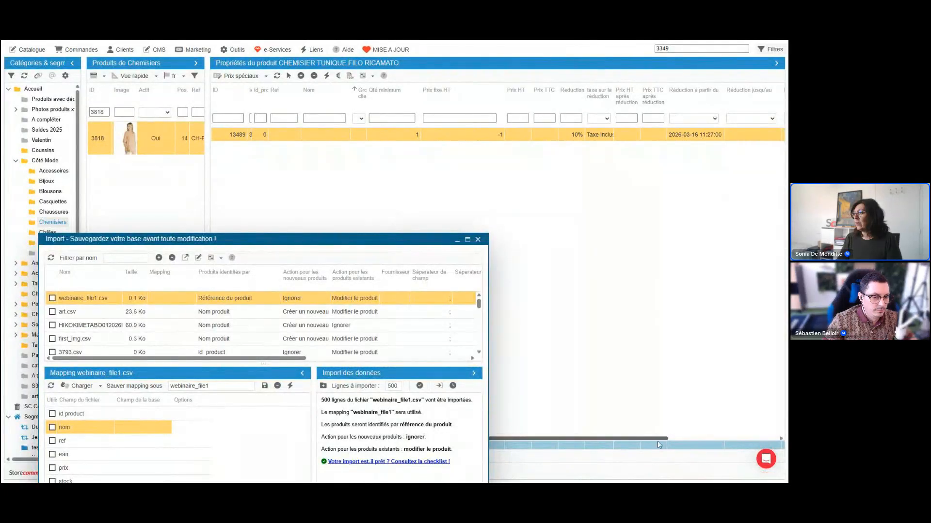
left_click_drag(665, 439, 765, 439)
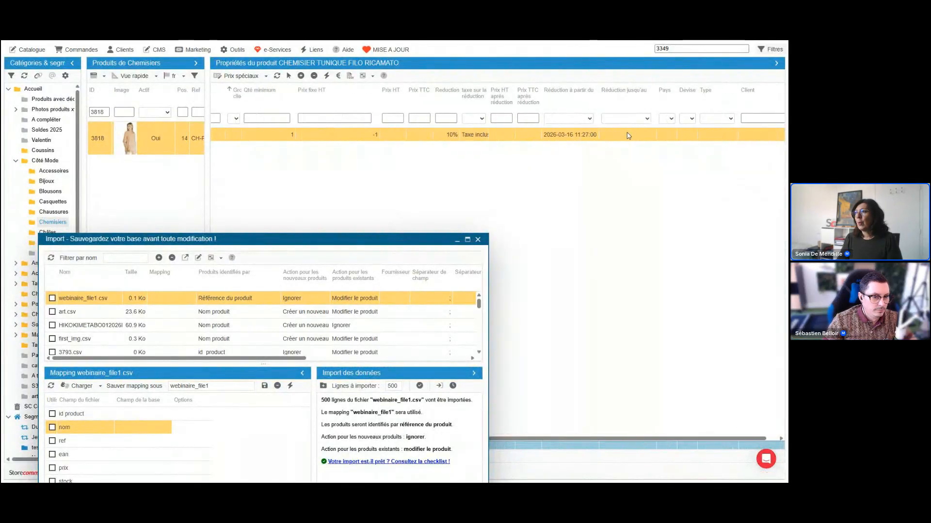
left_click(627, 133)
left_click(701, 178)
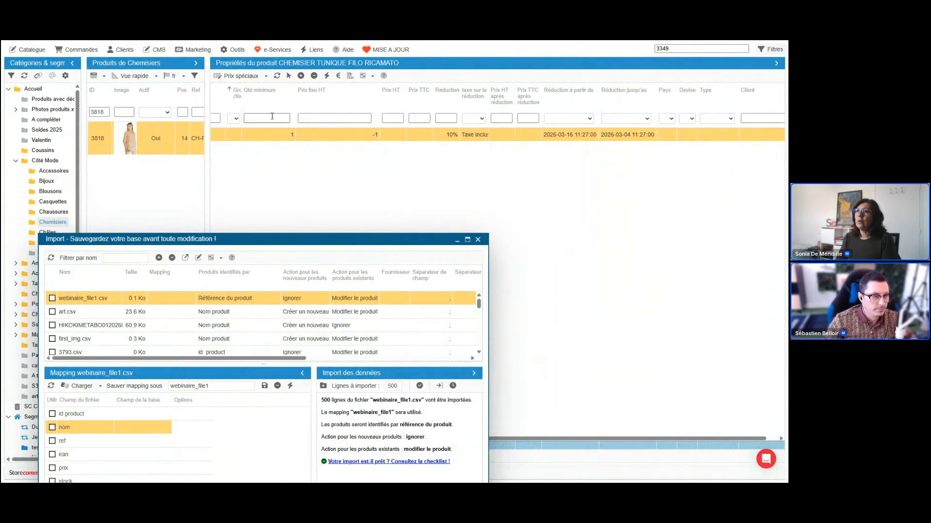
Review the special price's minimum quantity and fixed price, and widen the id_product column to show its ID.
left_click(274, 135)
left_click(308, 135)
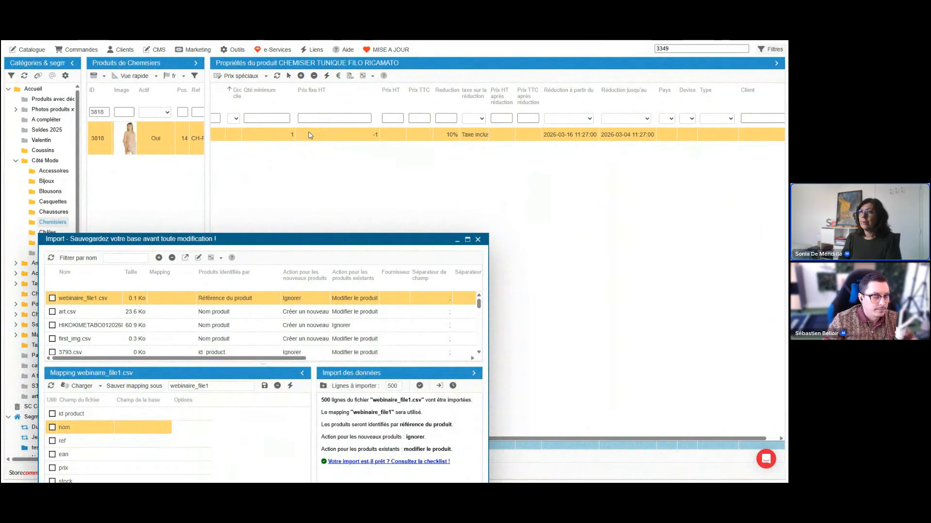
left_click_drag(572, 438, 416, 430)
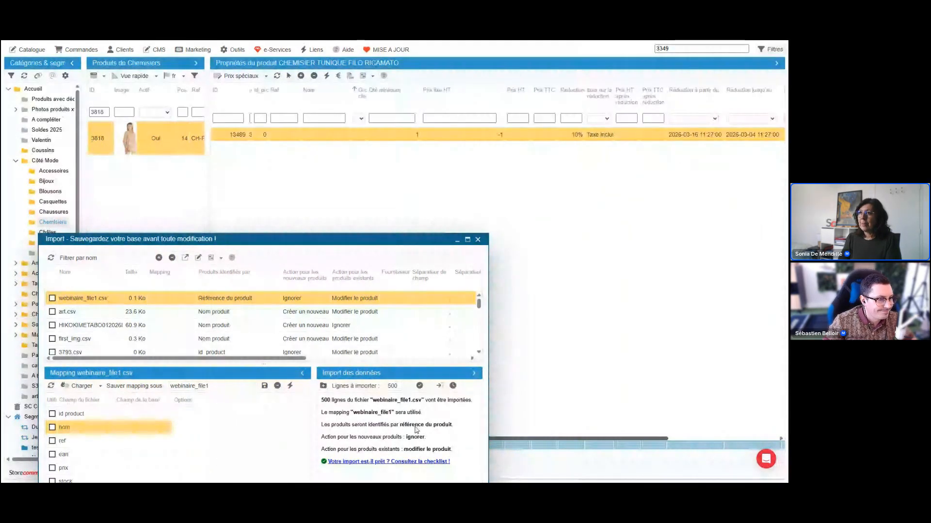
left_click_drag(253, 101, 309, 102)
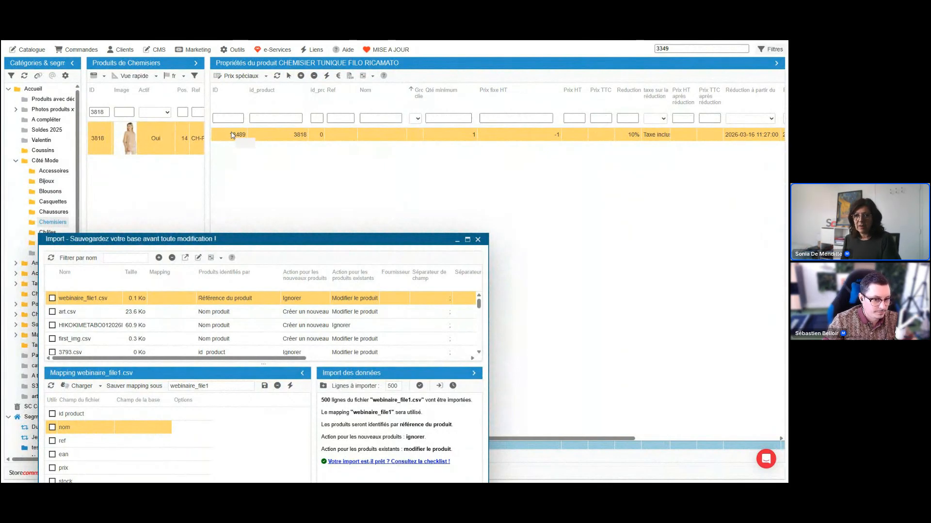
Review the product identification options for webinaire_file1.csv and the prix spécial database fields offered for the nom column.
left_click(225, 298)
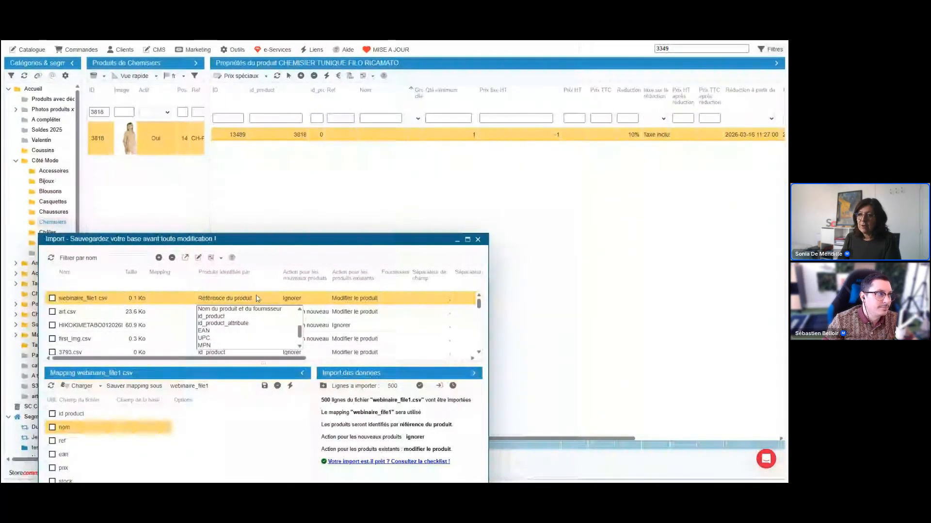
left_click(137, 433)
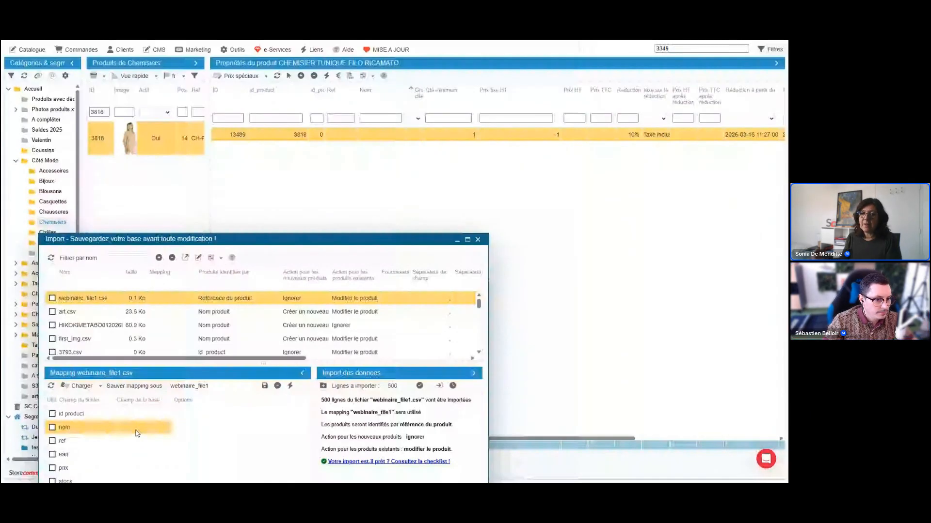
left_click(141, 427)
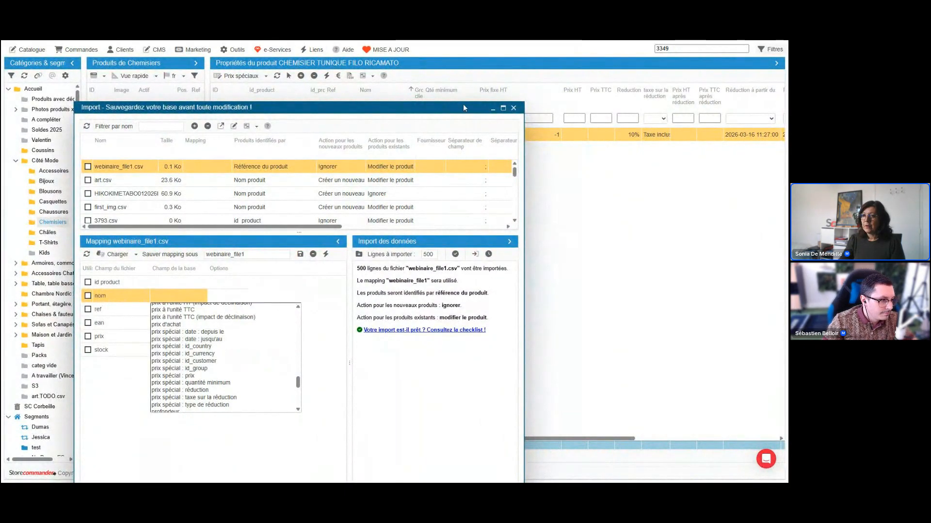
Move the import window off the product properties, widen the Groupe clients column and set the special price's customer group to Fidèles.
left_click_drag(462, 108, 471, 192)
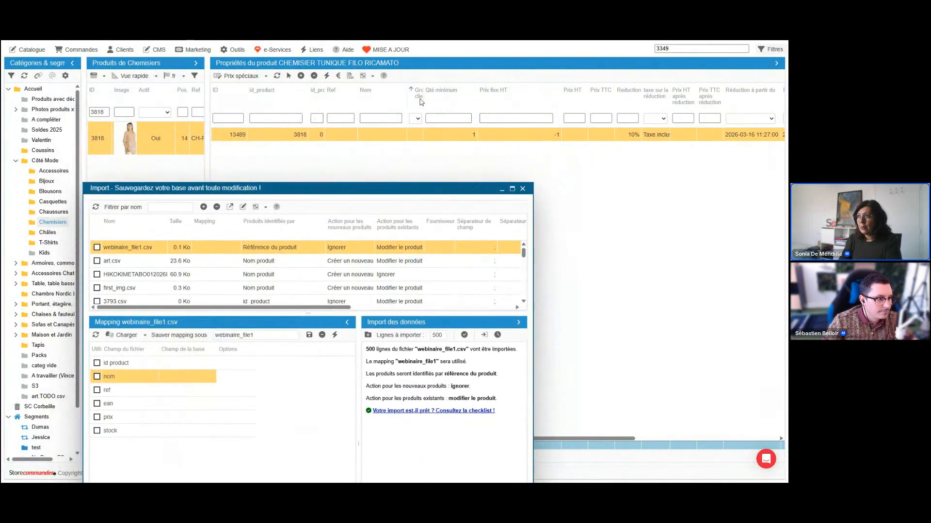
left_click_drag(423, 93, 487, 95)
left_click(460, 138)
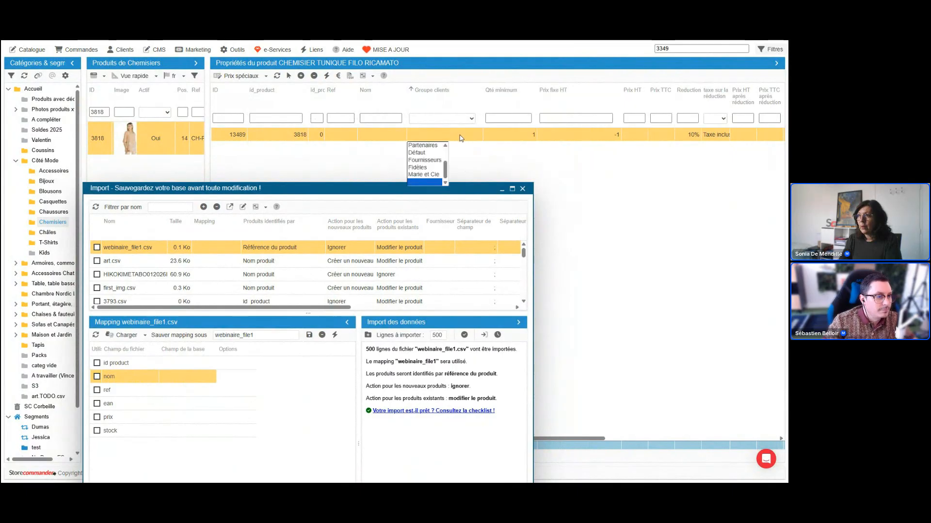
left_click(433, 173)
Set the special price's reduction to 0 and its Prix fixe HT to 15.
left_click(688, 136)
type("0")
key("Return")
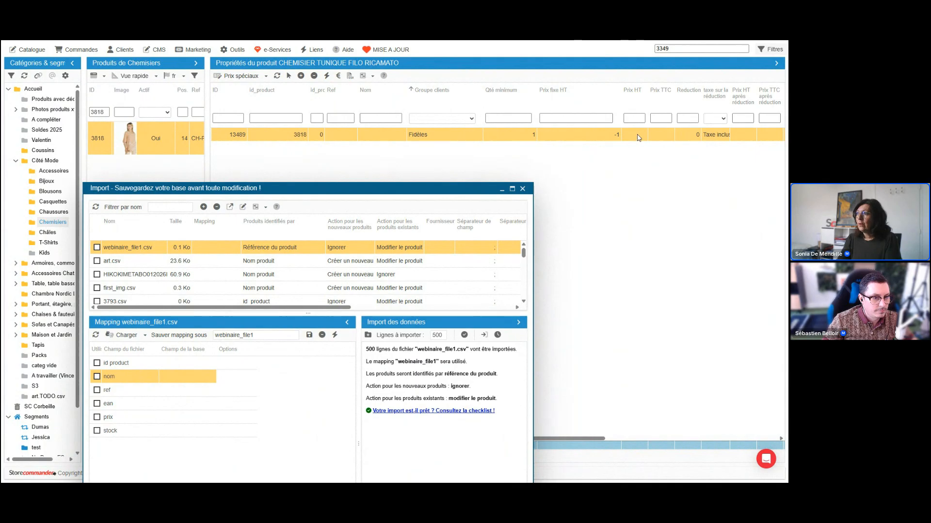
left_click(612, 134)
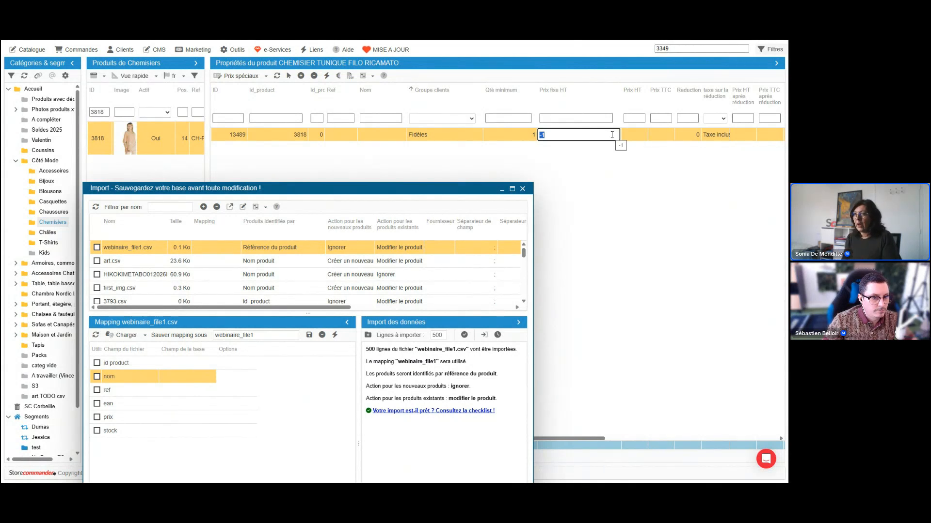
type("15")
key("Return")
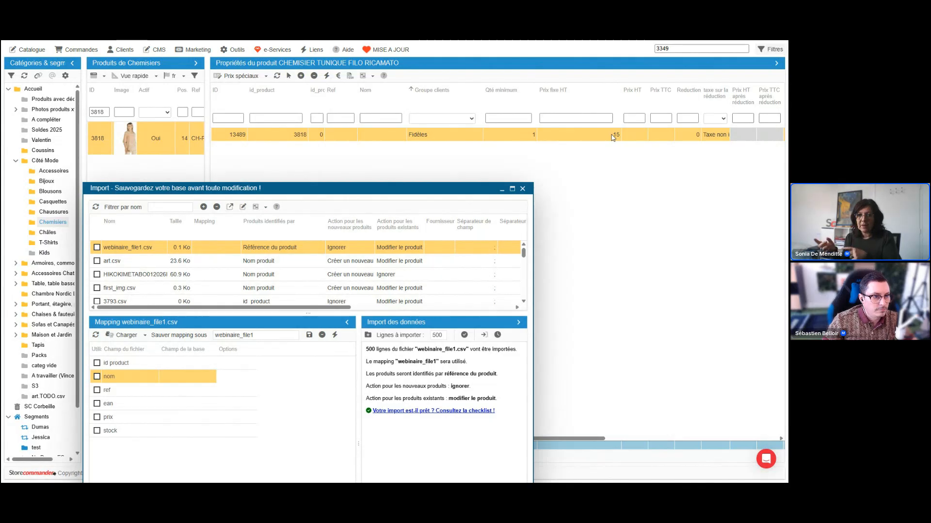
Move the import window back up and examine the prix spécial fields available for mapping the nom column.
left_click(216, 381)
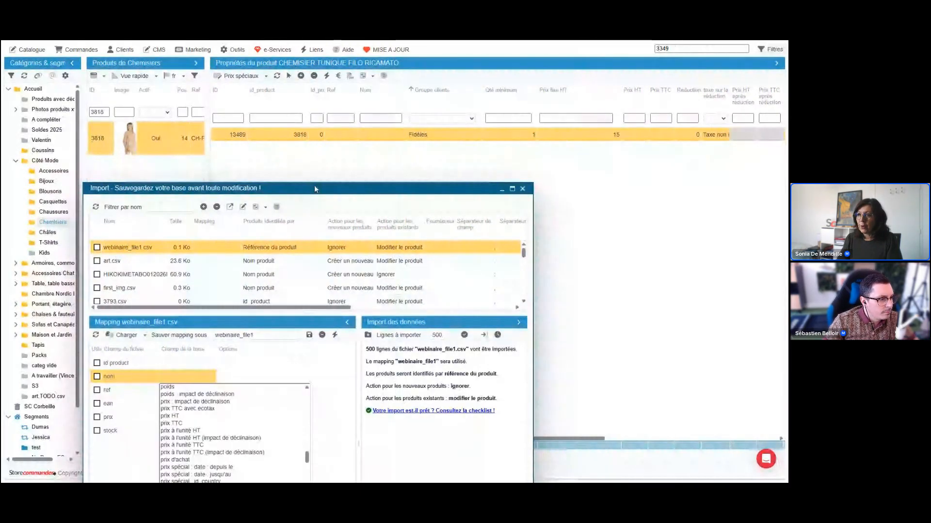
scroll(263, 321, "up", 5)
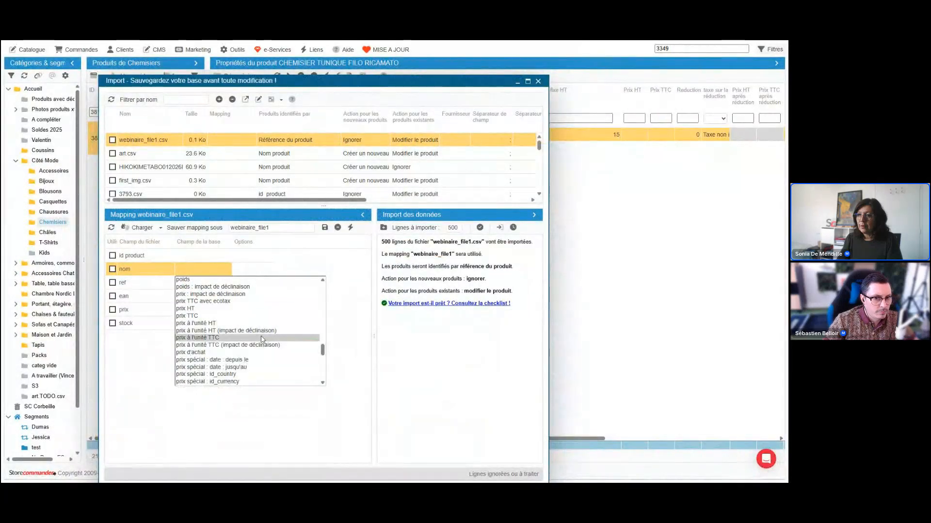
left_click_drag(323, 350, 324, 358)
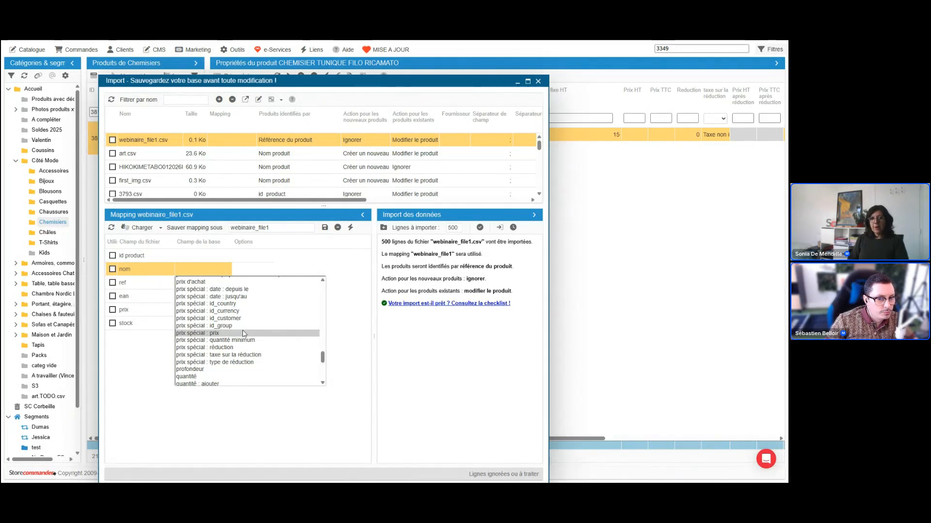
left_click(229, 274)
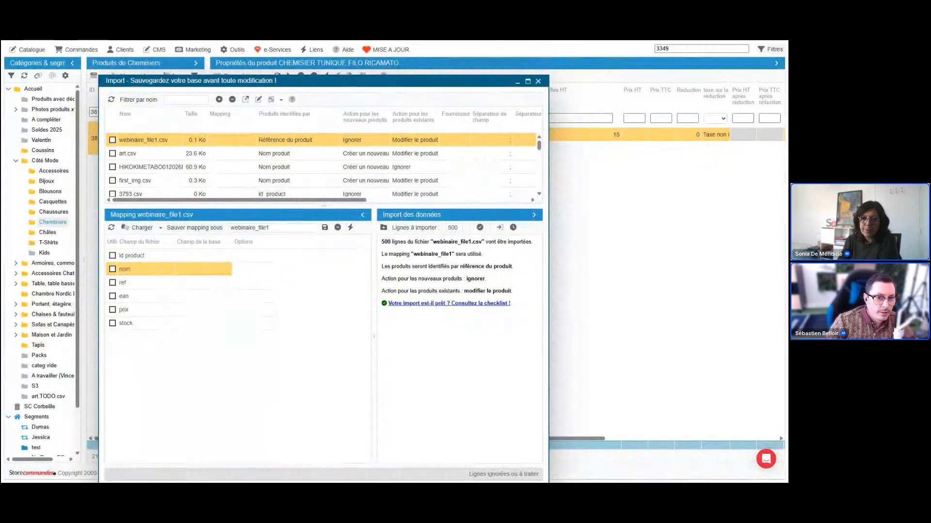
Switch to webinaire_file1 in Excel and delete the id product, nom, ean, prix, stock and description columns.
key("alt+Tab")
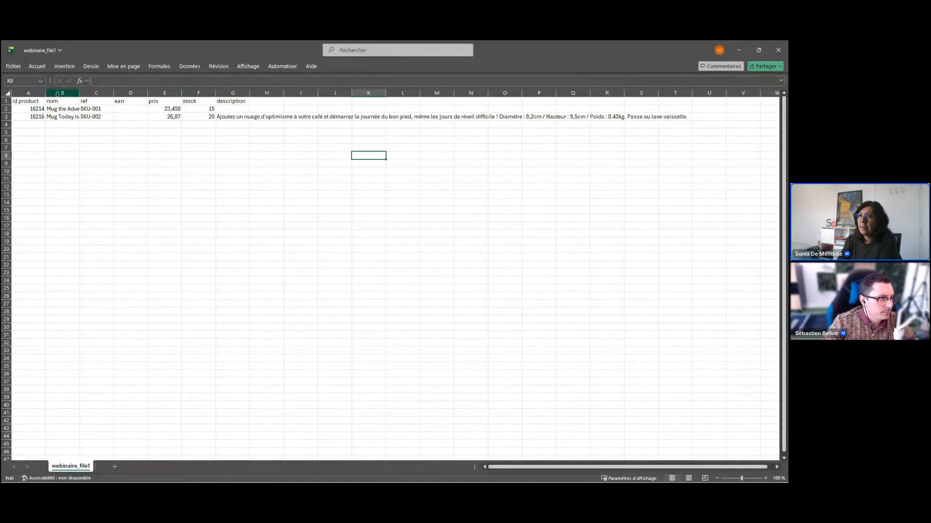
left_click_drag(61, 93, 33, 156)
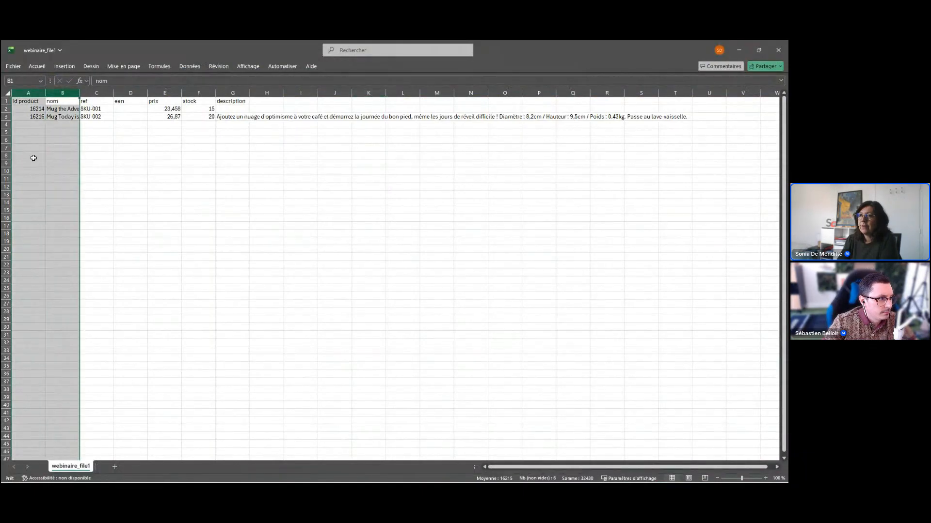
right_click(33, 158)
left_click(73, 250)
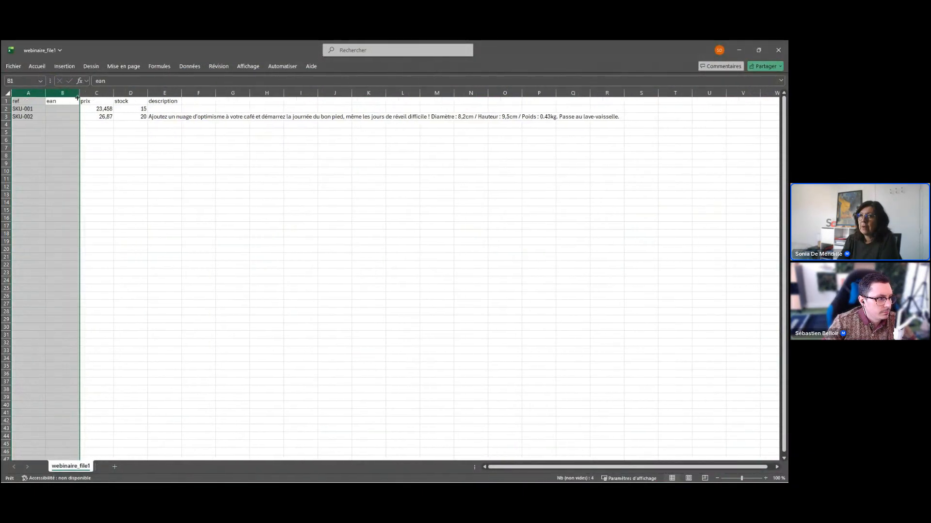
left_click_drag(63, 93, 224, 105)
right_click(161, 244)
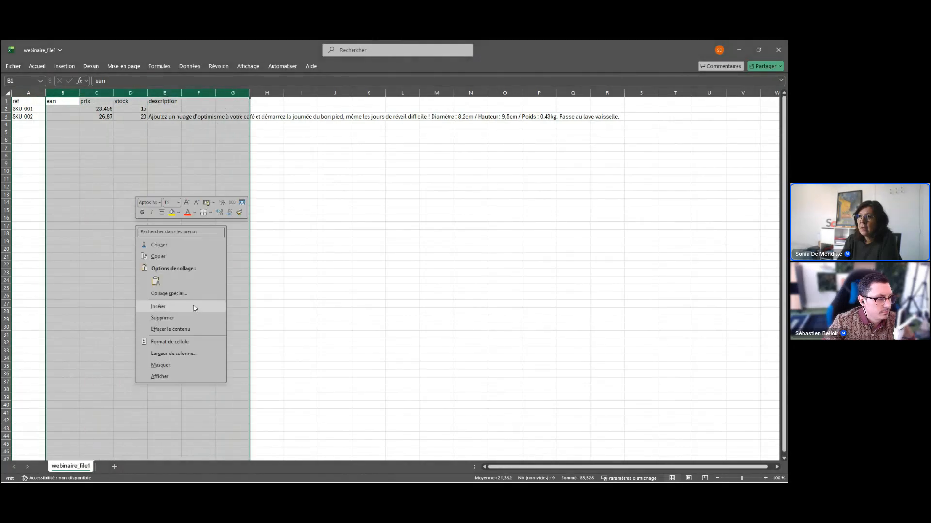
left_click(191, 319)
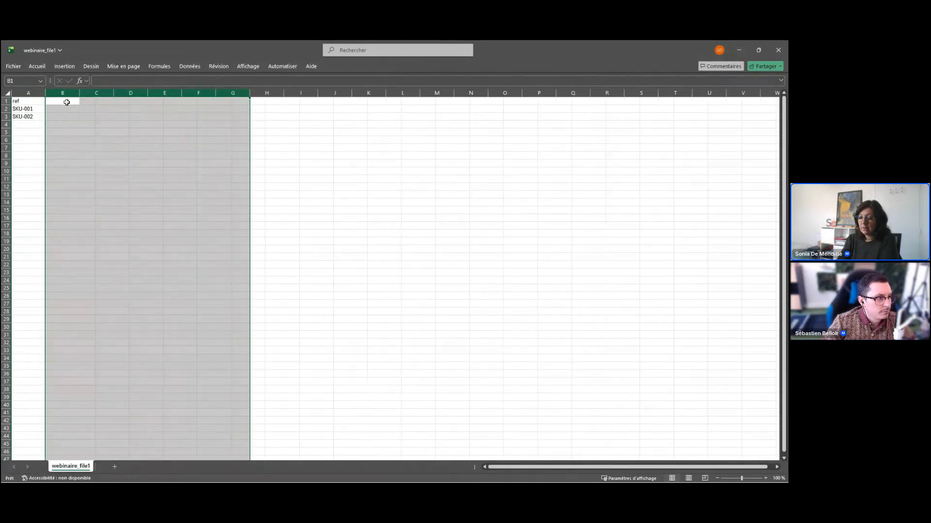
Add the header "prix spec" in cell B1 and the value 1 below it for SKU-001.
left_click(66, 103)
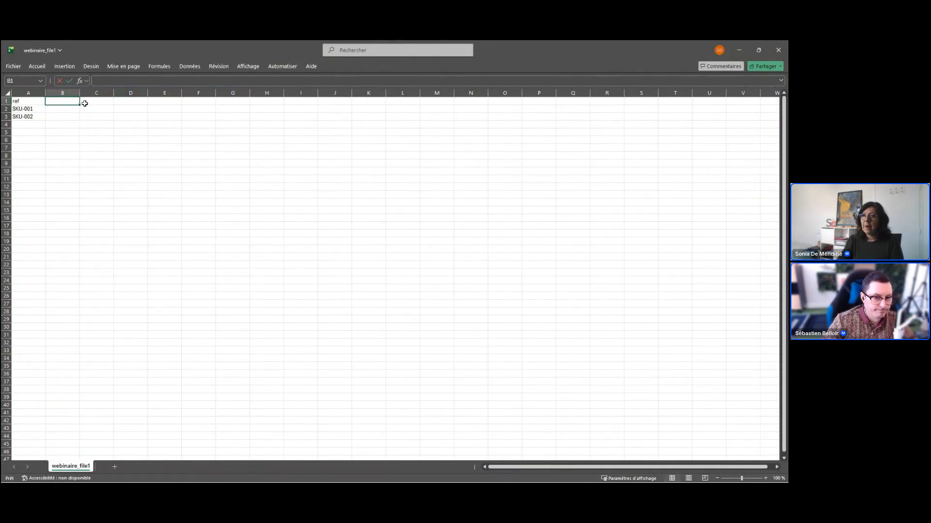
type("prix spe")
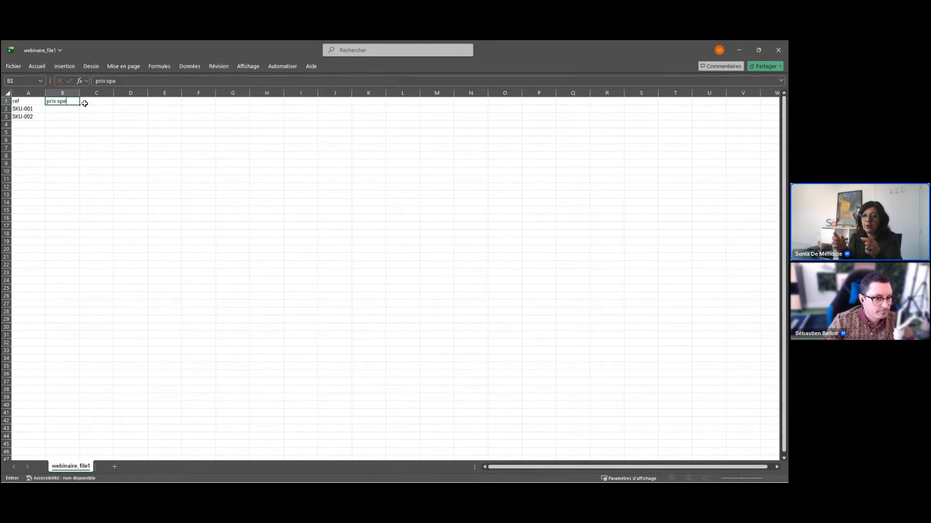
type("c")
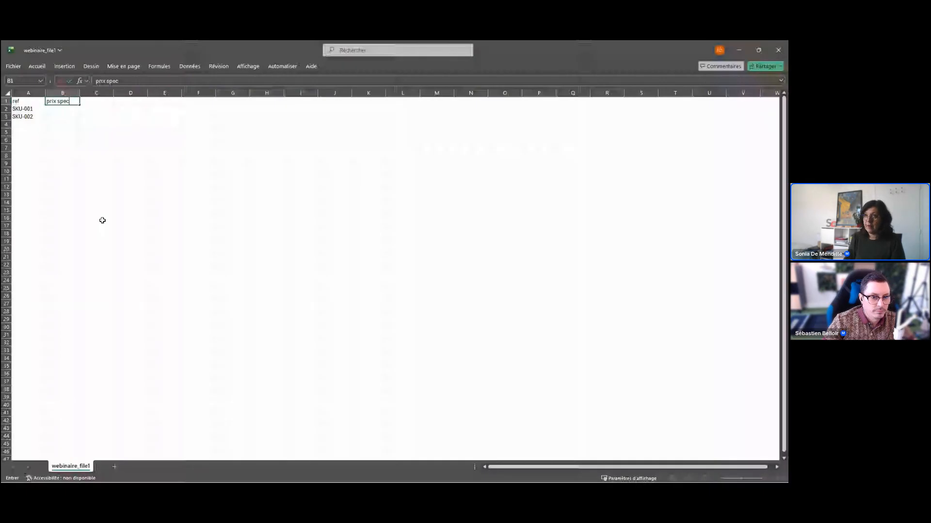
key("Tab")
Add the header "prox spec gpe client" in cell C1 and the value 15 below it for SKU-001.
type("p")
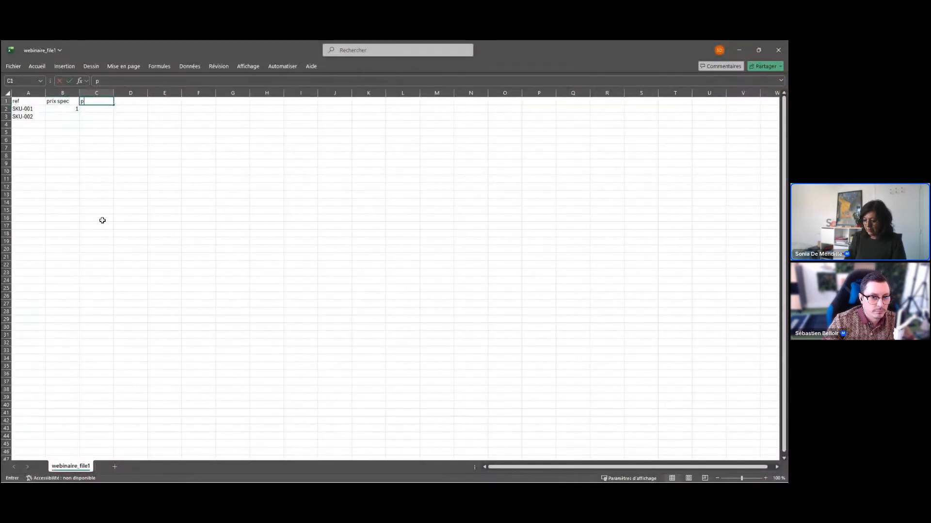
type("rox spec")
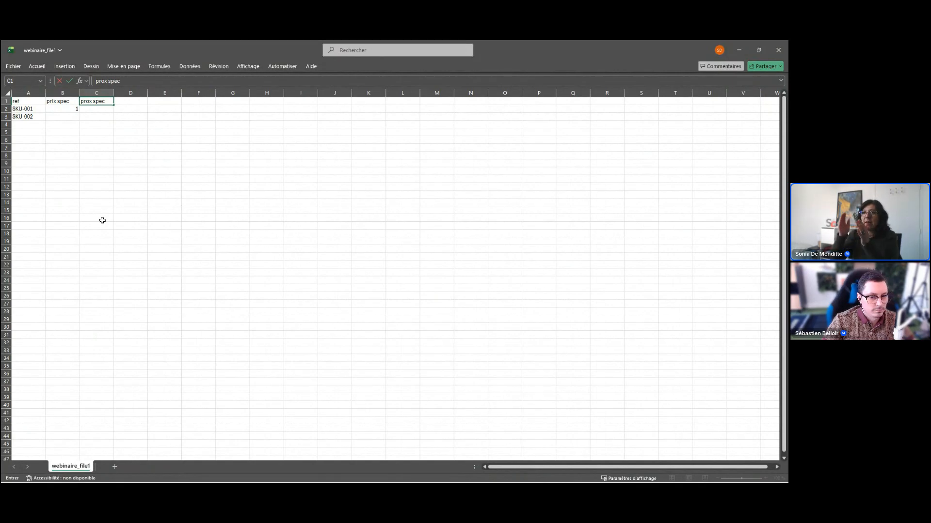
type("gpe client")
key("Return")
type("15")
key("Tab")
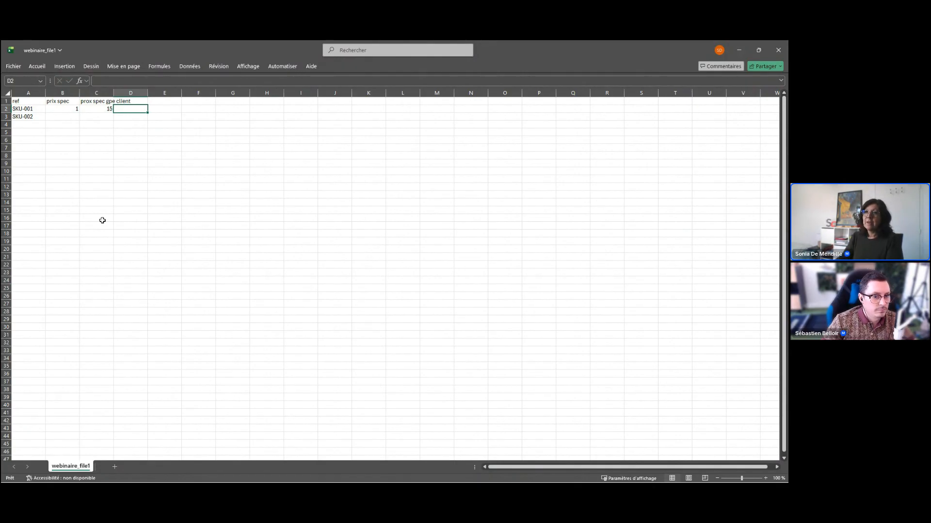
Shrink the Excel window, return to the import window and identify the products of webinaire_file1.csv by Référence du produit.
left_click(758, 49)
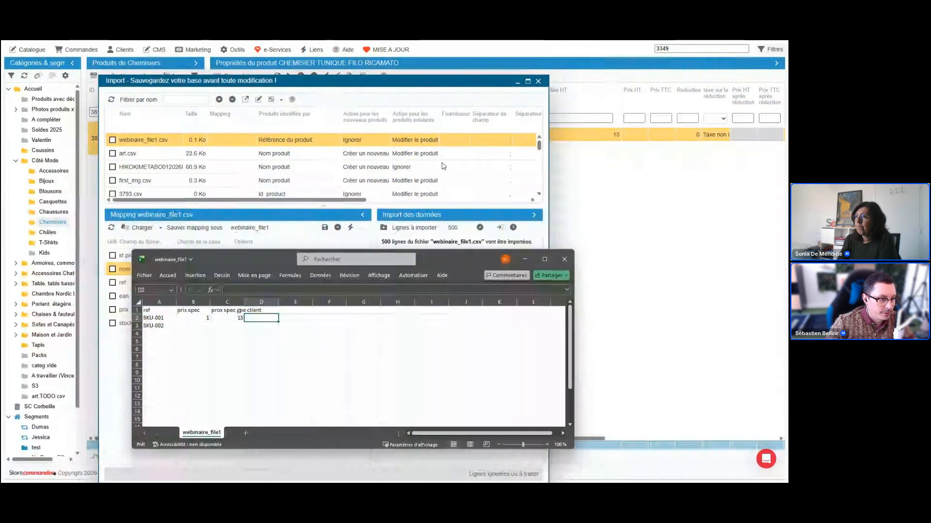
mouse_move(326, 483)
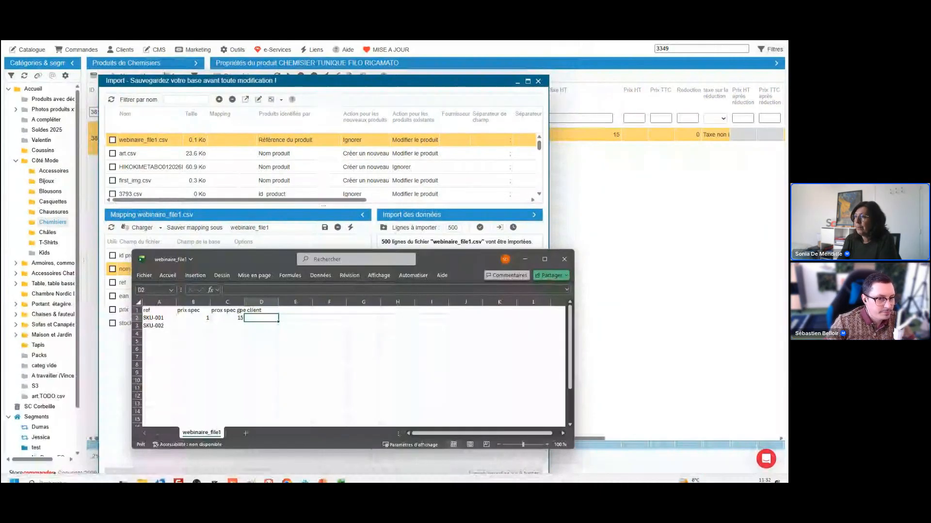
left_click(381, 434)
left_click(305, 141)
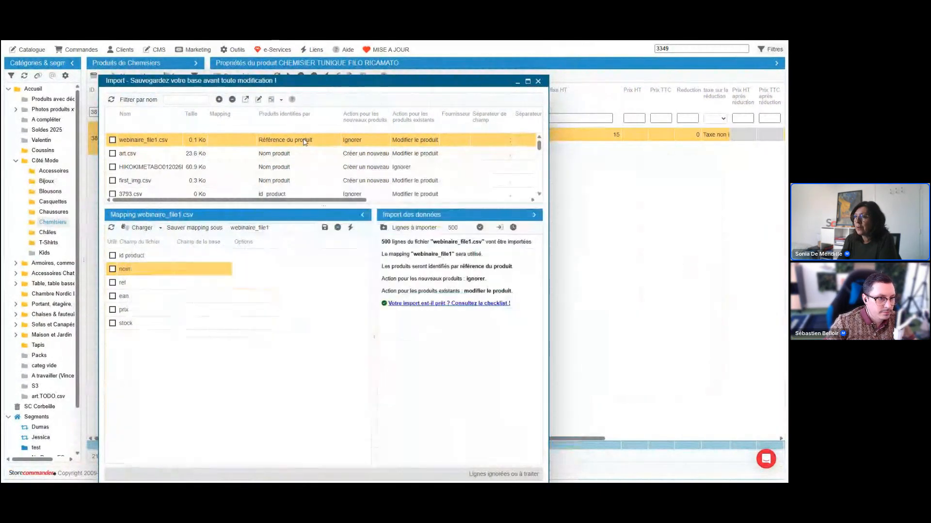
left_click(304, 141)
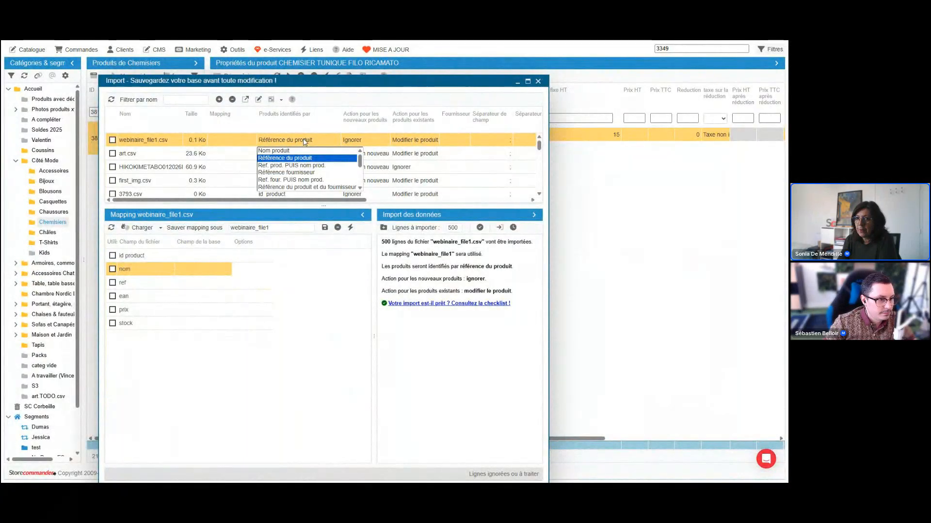
left_click(286, 160)
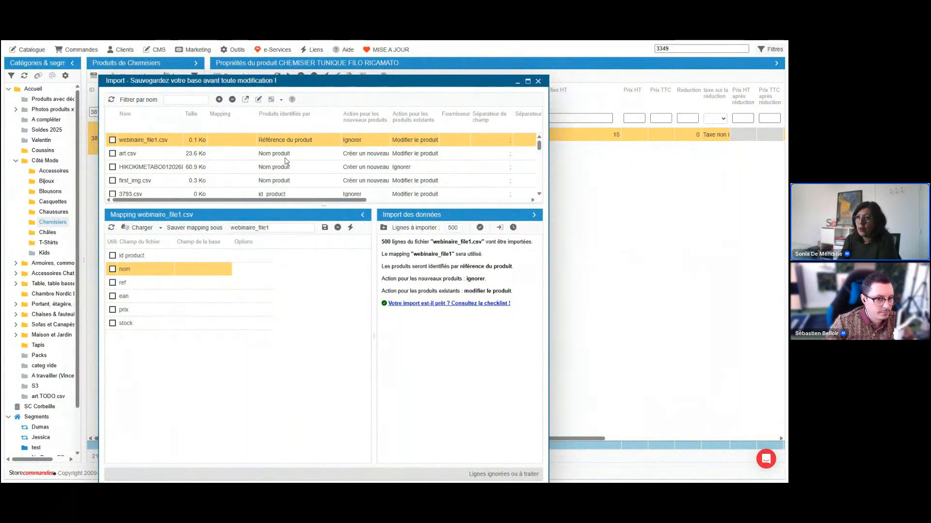
Map the prix column of webinaire_file1.csv to the database field prix HT.
left_click(199, 310)
left_click(199, 310)
type("prix : impact de déclinaison")
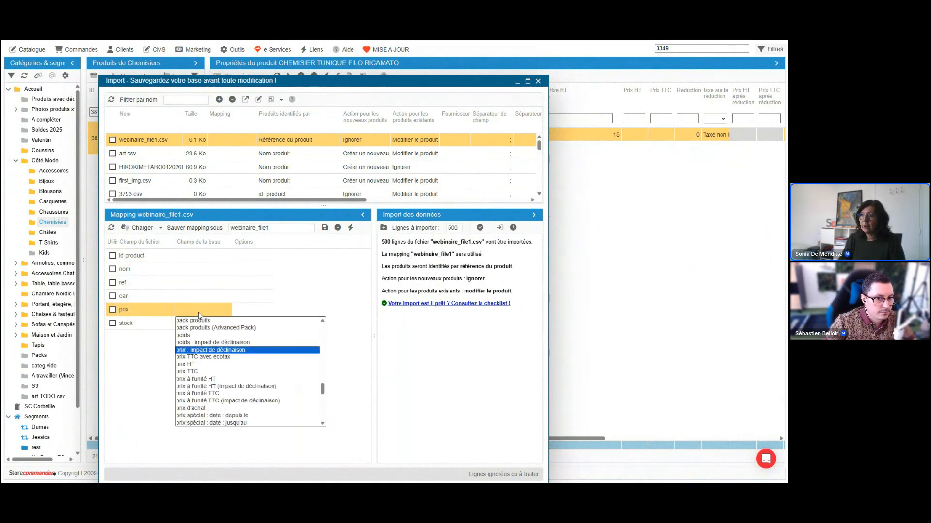
left_click(186, 364)
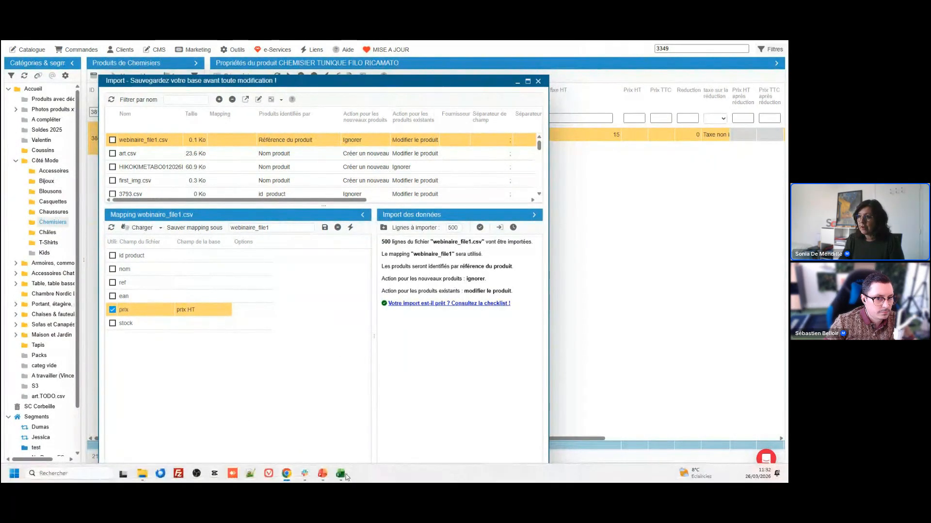
Switch to webinaire_file2 in Excel and examine the Ref column's header and the reference of combination 3349.
mouse_move(341, 475)
left_click(373, 431)
left_click(386, 237)
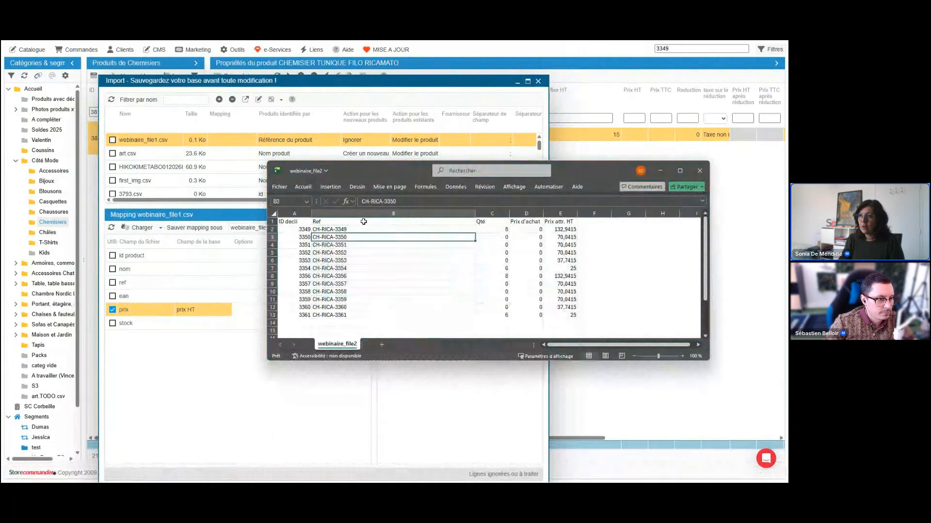
left_click(357, 214)
left_click(351, 229)
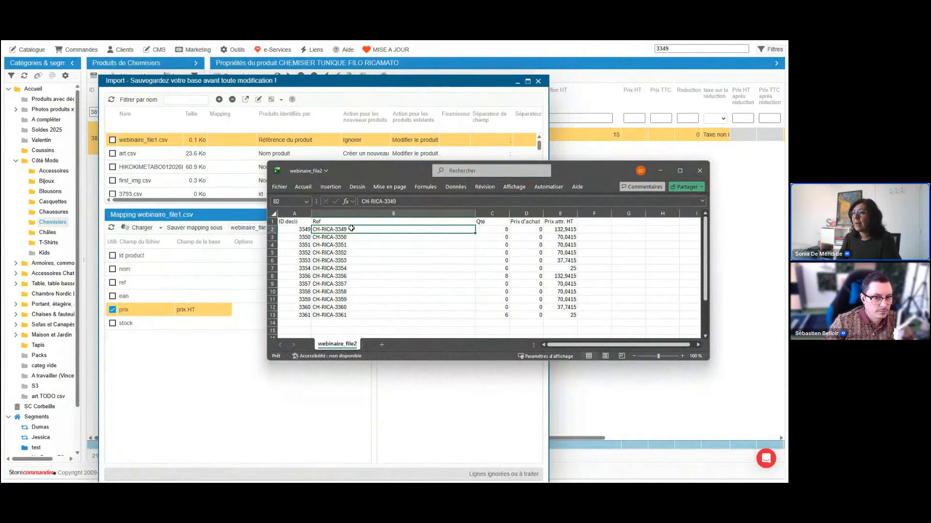
triple_click(401, 201)
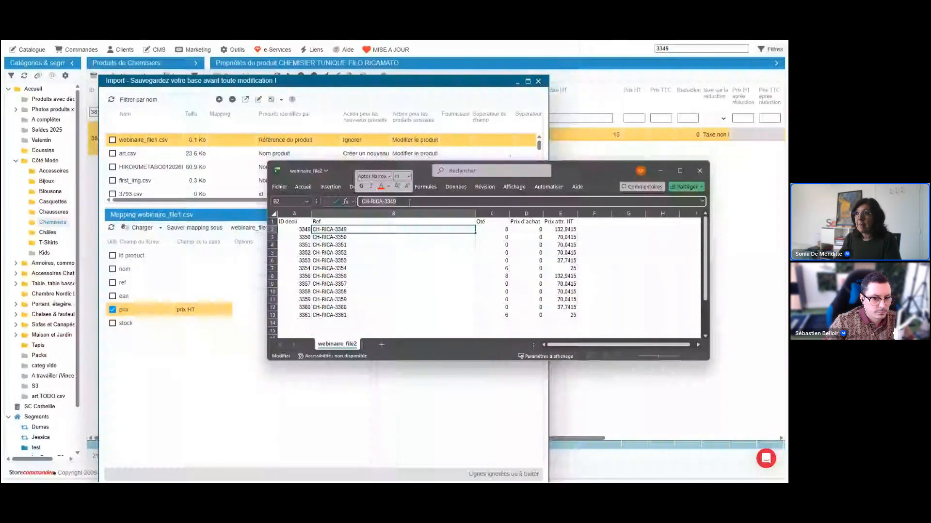
key("Escape")
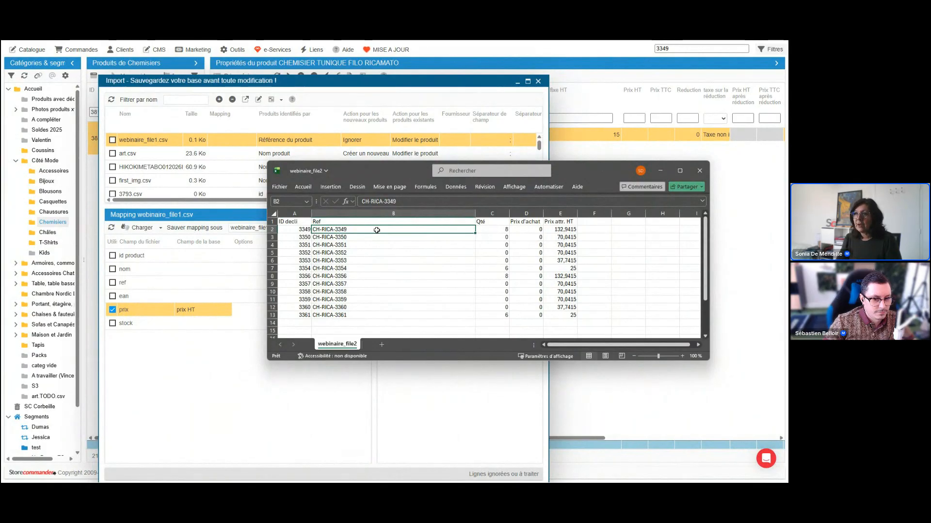
left_click(330, 222)
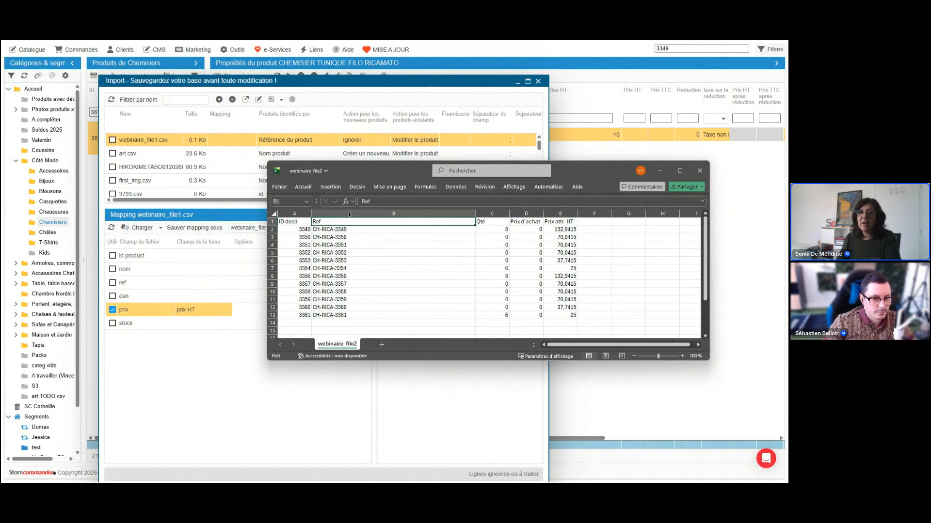
Inspect the reference of combination 3349 in webinaire_file2, then return to Store Commander and close the Import window.
left_click(349, 230)
left_click_drag(398, 201, 353, 204)
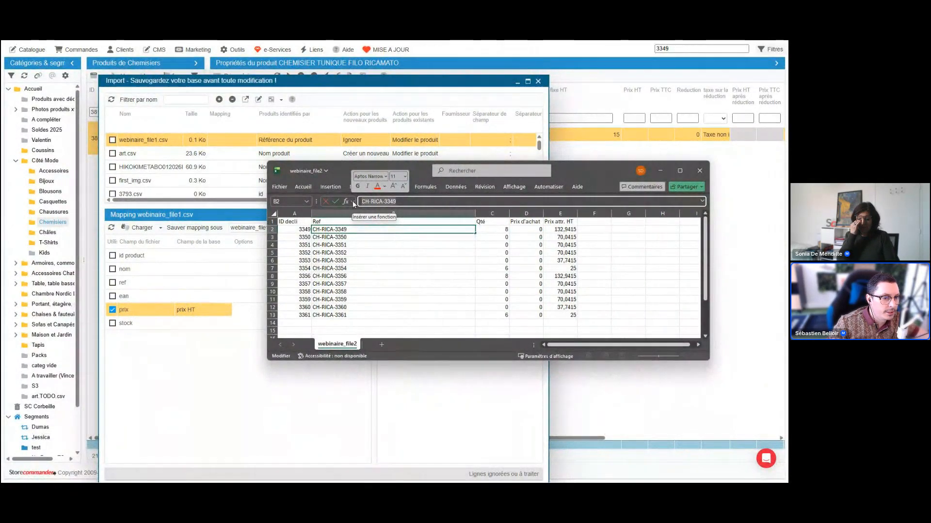
left_click(518, 83)
left_click(517, 83)
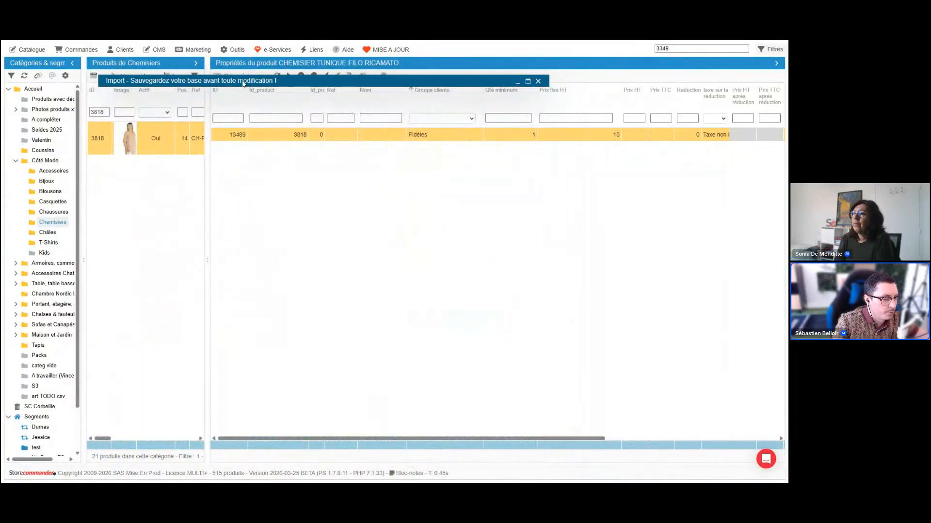
left_click(538, 81)
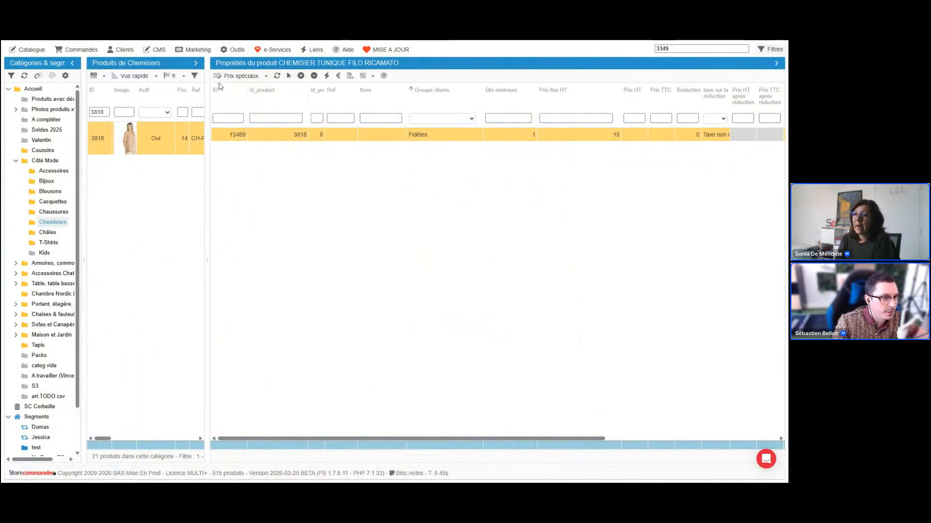
Display the Déclinaisons of product 3818, collapse the images pane and widen the Prix attr. TTC column.
left_click(244, 78)
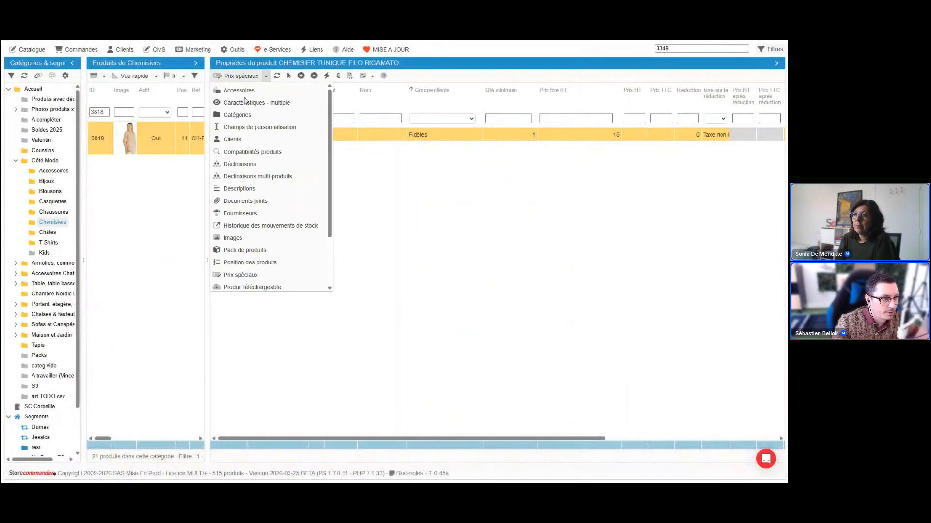
left_click(250, 168)
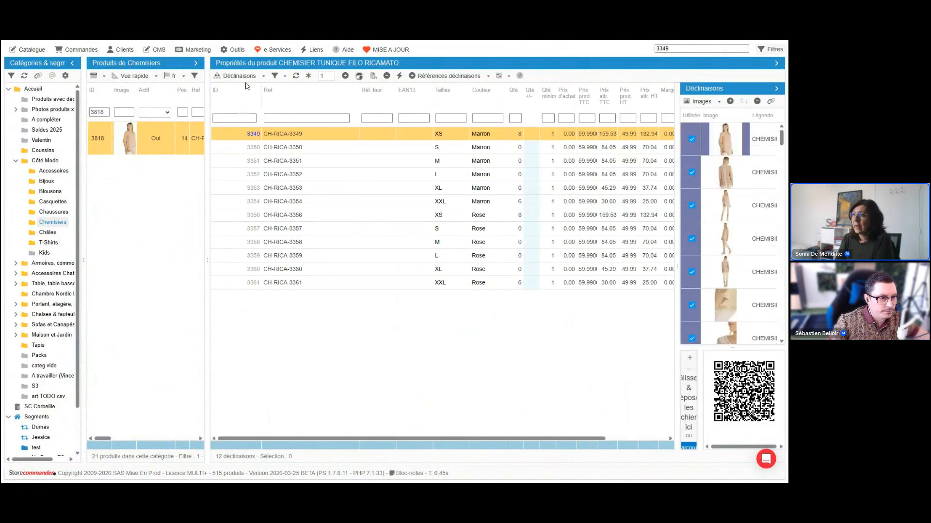
left_click(776, 88)
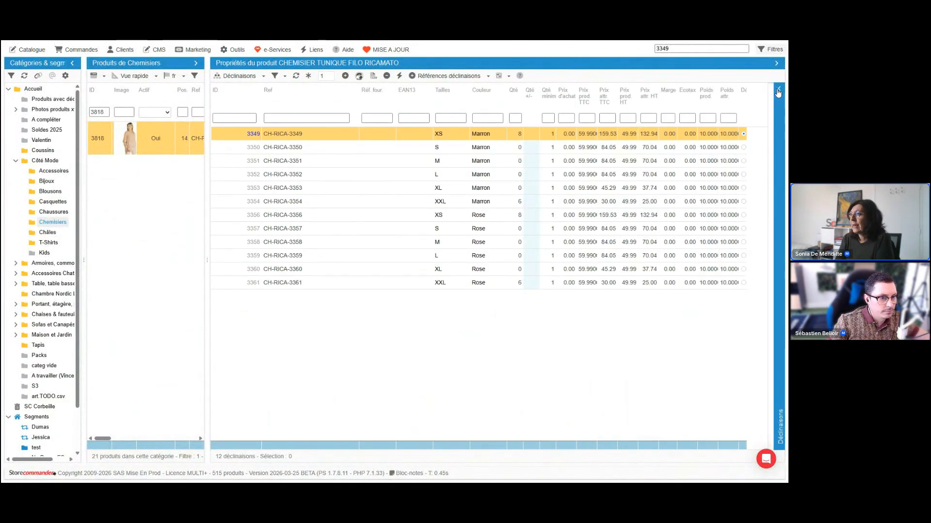
left_click_drag(618, 101, 637, 103)
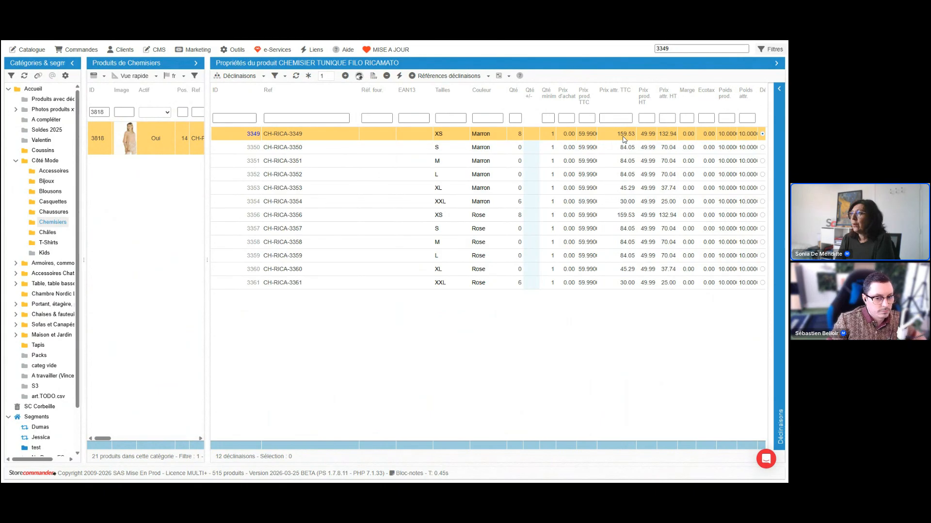
Set the Prix attr. HT of combination 3349 (XS, Marron) to 59.70.
double_click(667, 134)
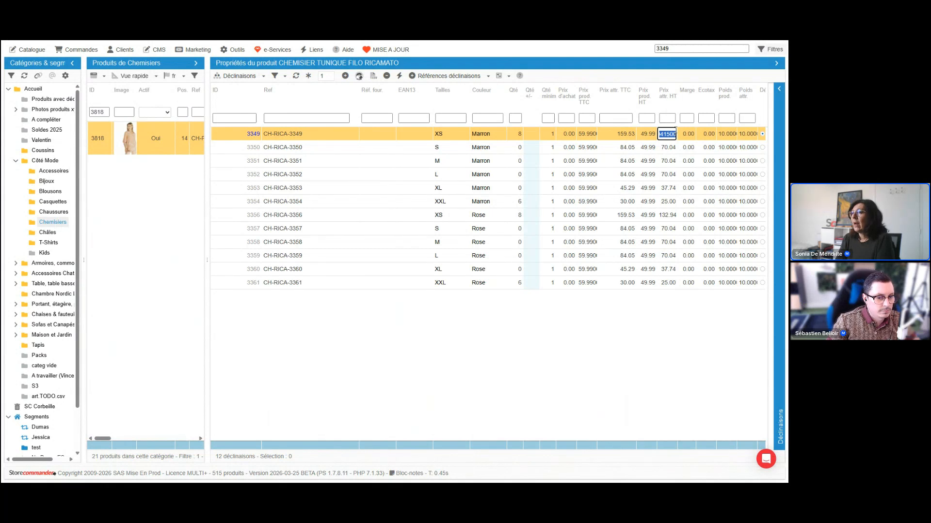
type("59.70")
key("Return")
left_click(669, 149)
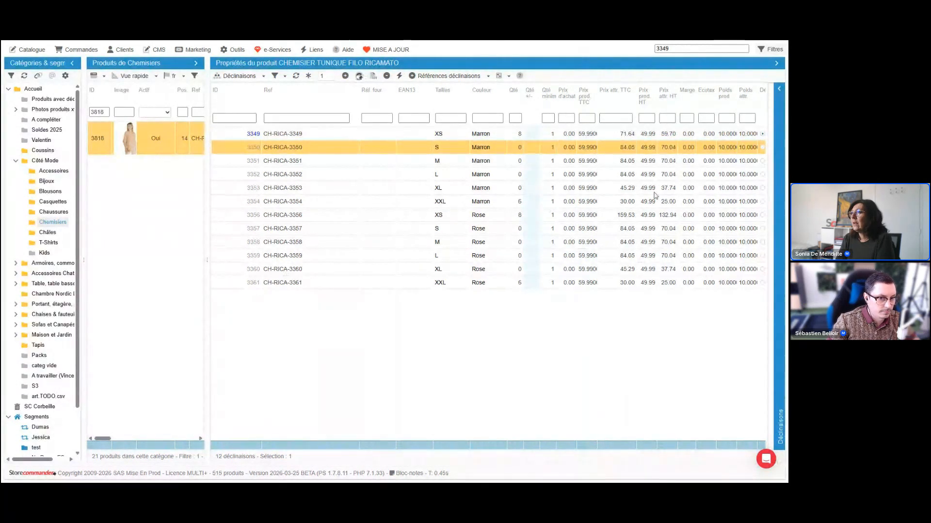
Set the Prix attr. HT of combination 3354 (XXL, Marron) to 79.99.
left_click(626, 204)
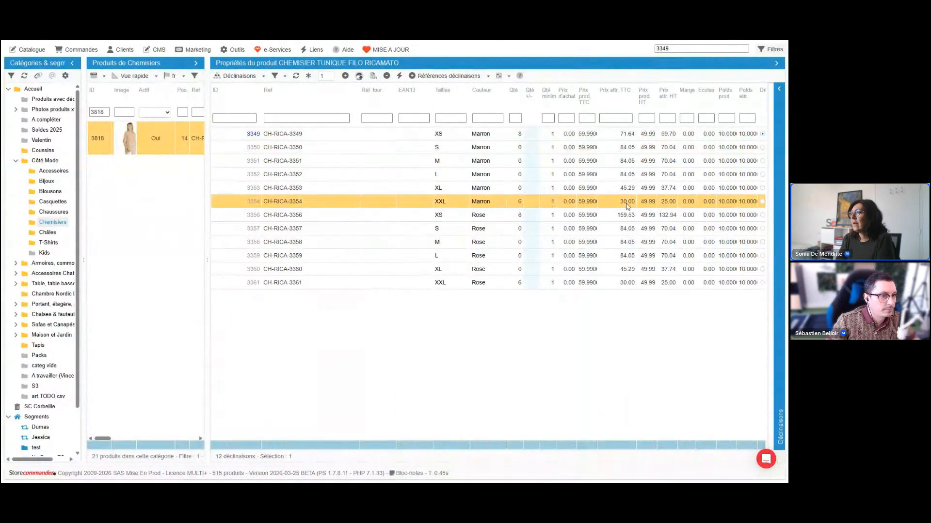
left_click(668, 202)
type("79.99")
key("Return")
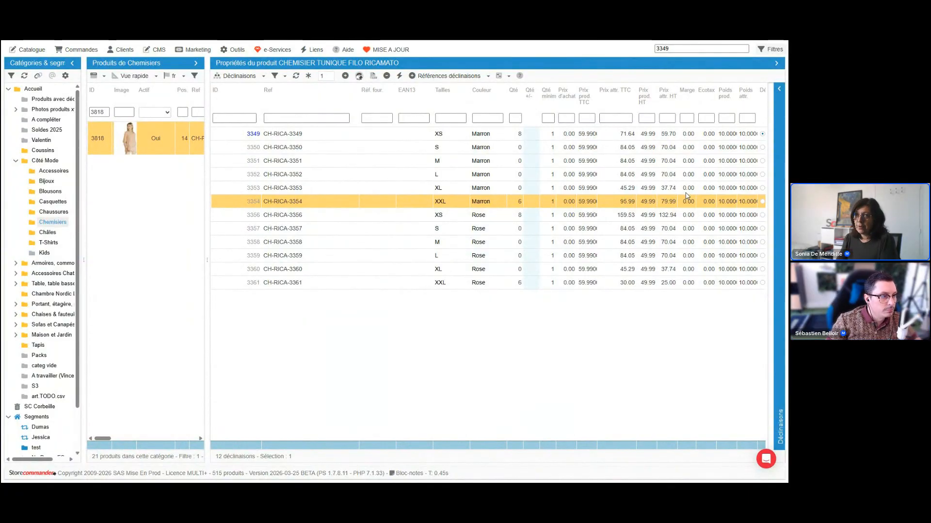
Reopen the CSV import window, maximize it and load webinaire_file1.csv for mapping.
left_click(28, 50)
left_click(55, 162)
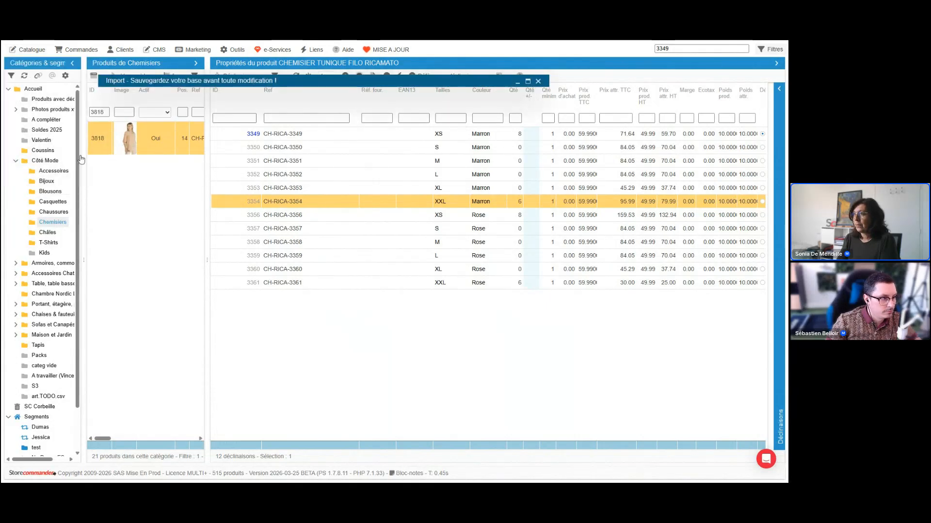
left_click(527, 82)
left_click(137, 107)
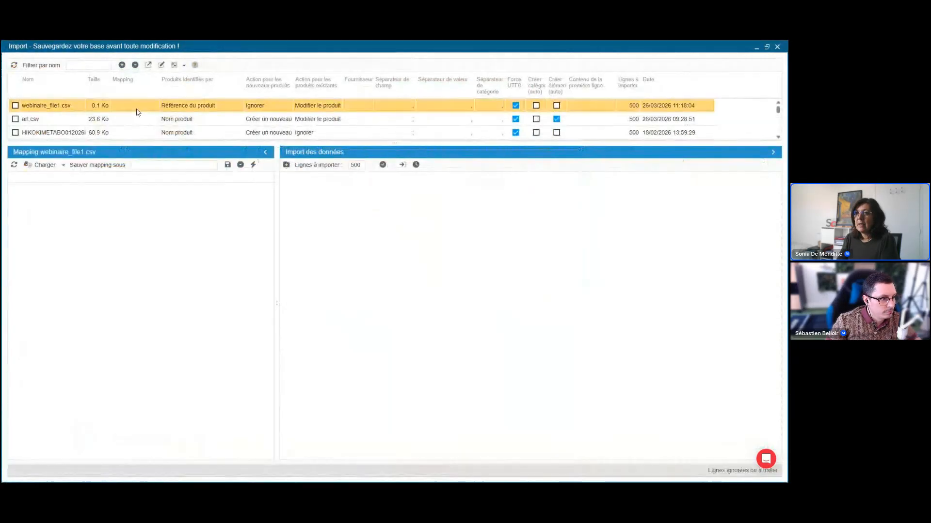
Map the ref column of webinaire_file1.csv to référence and the prix column to prix HT.
left_click(103, 221)
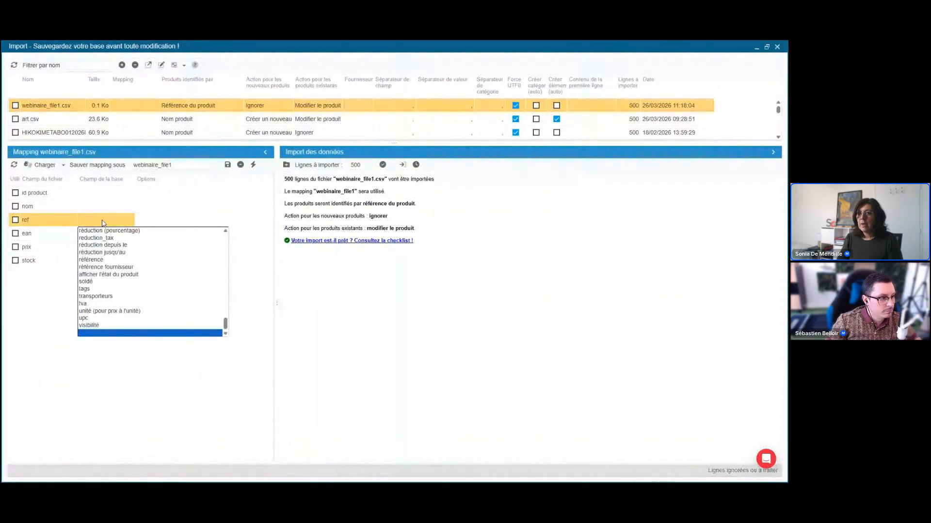
left_click(92, 260)
left_click(95, 248)
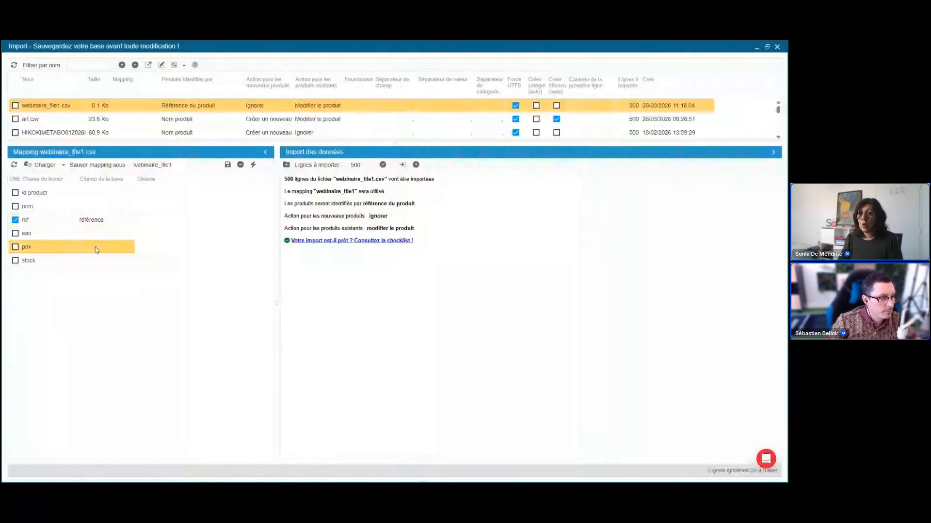
left_click(106, 249)
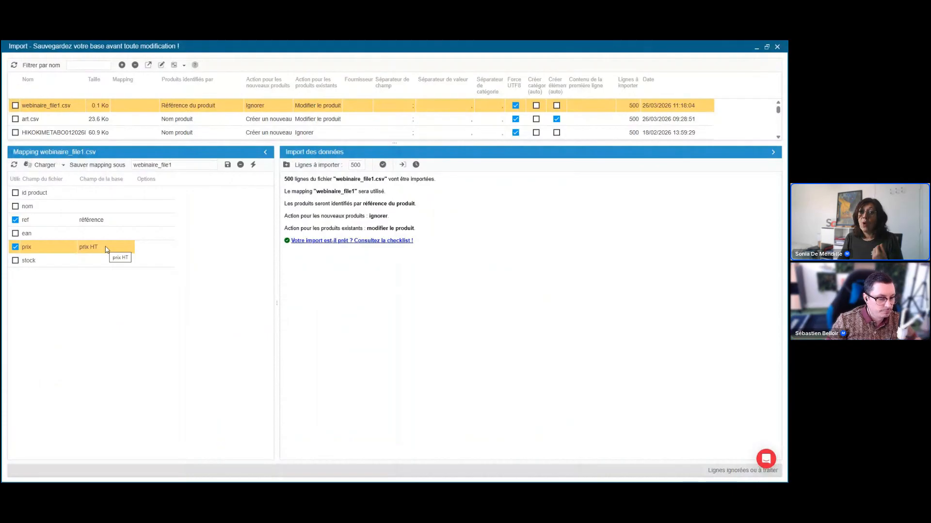
Change the prix column's database field to prix : impact de déclinaison and widen the Champ de la base column.
left_click(106, 249)
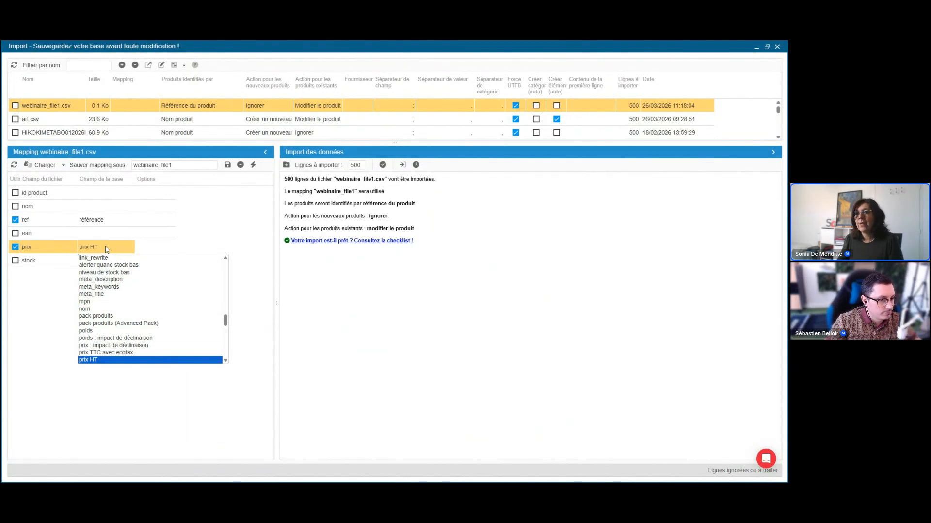
left_click(113, 345)
left_click_drag(135, 181, 175, 182)
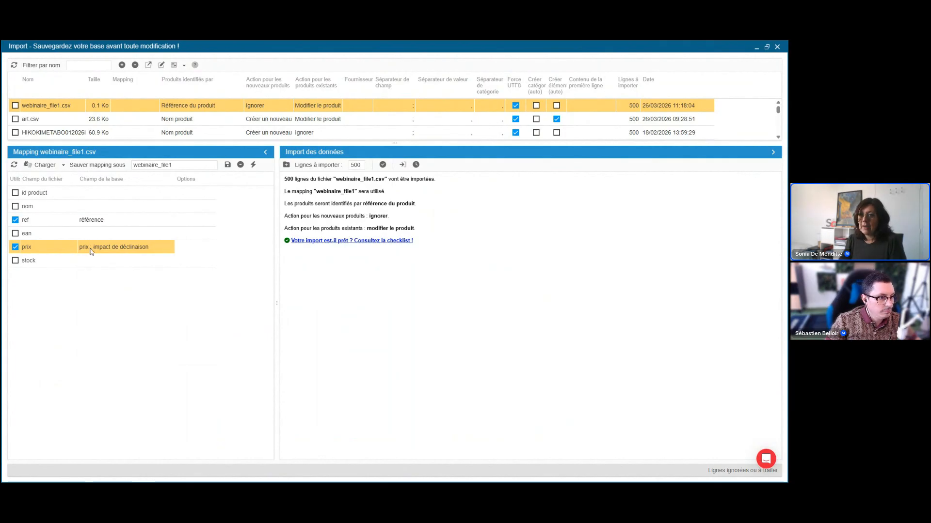
left_click(131, 247)
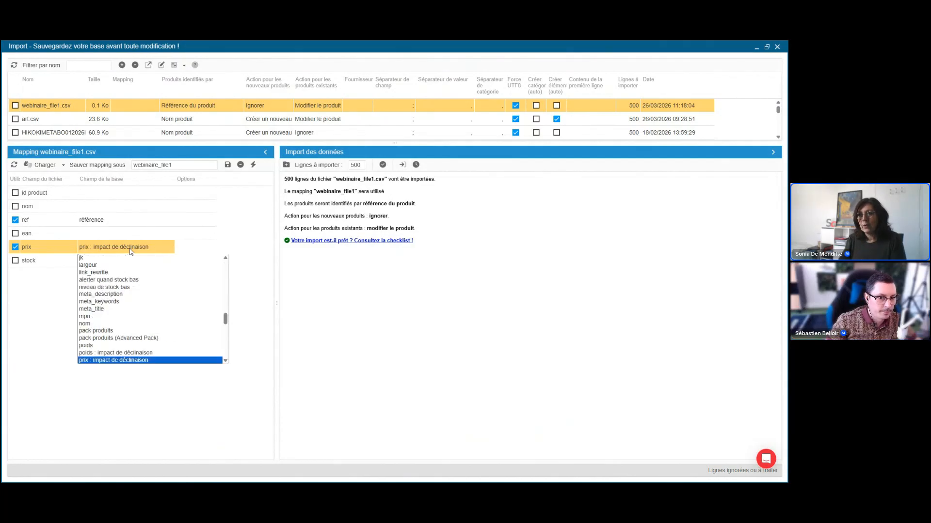
left_click(130, 251)
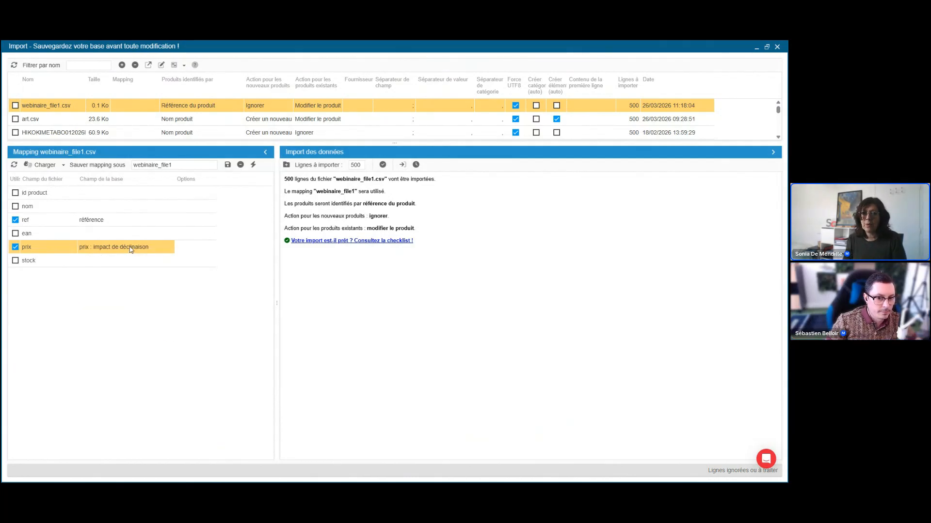
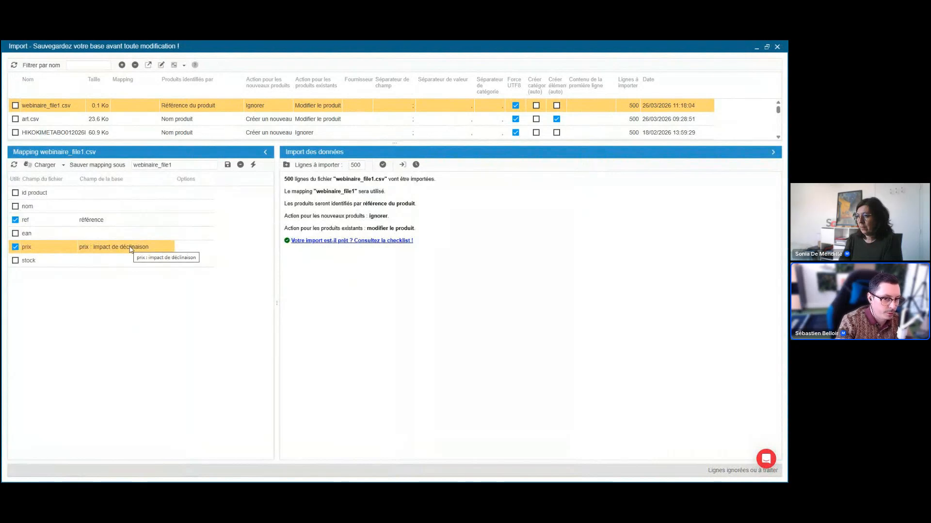
Switch to the Excel workbooks, minimize webinaire_file2 and reposition the webinaire_file1 window over the import screen.
key("alt+Tab")
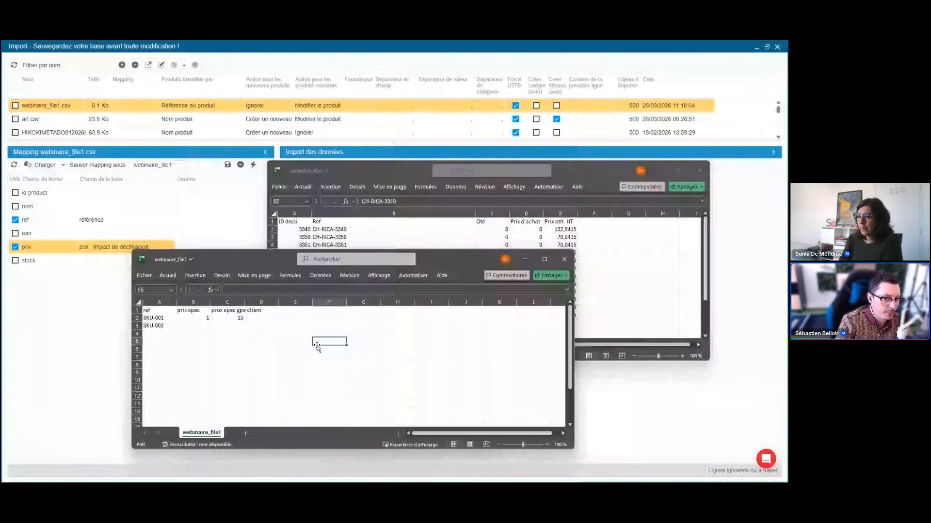
left_click(660, 171)
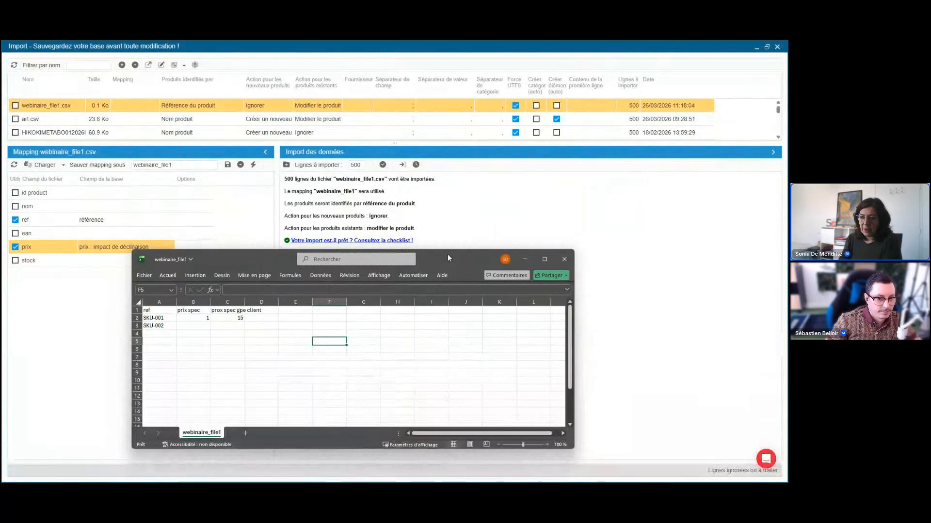
left_click_drag(447, 258, 485, 236)
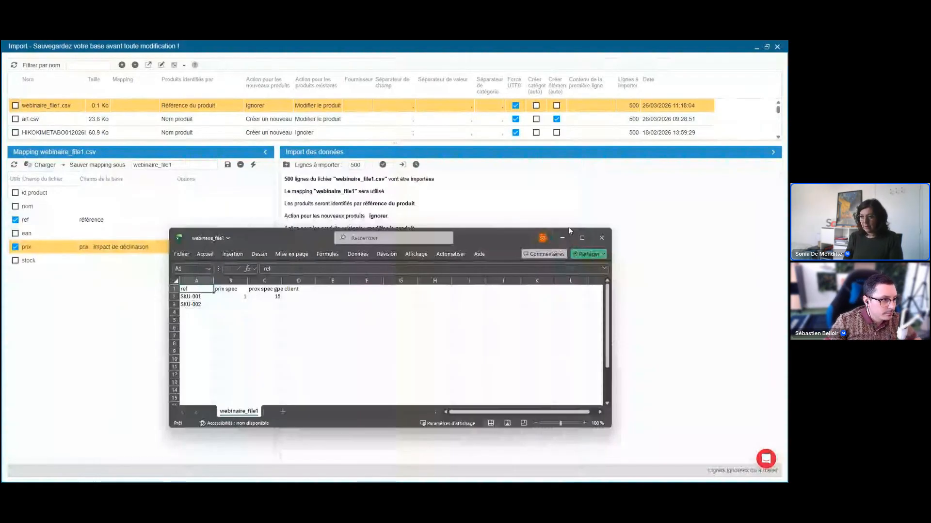
Replace the two headers after ref in webinaire_file1 with caract origine and caract matière.
left_click(231, 289)
type("caract")
key("Return")
left_click(237, 290)
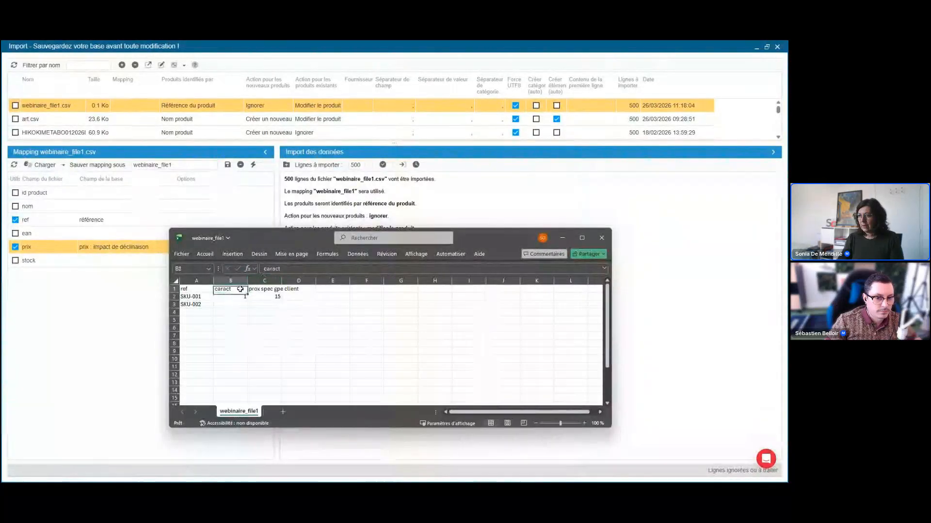
left_click(305, 270)
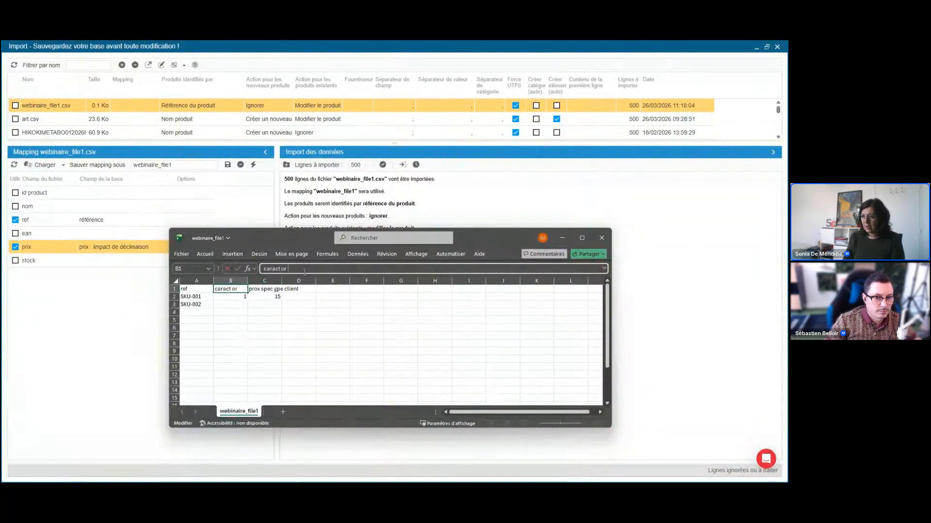
type("origine")
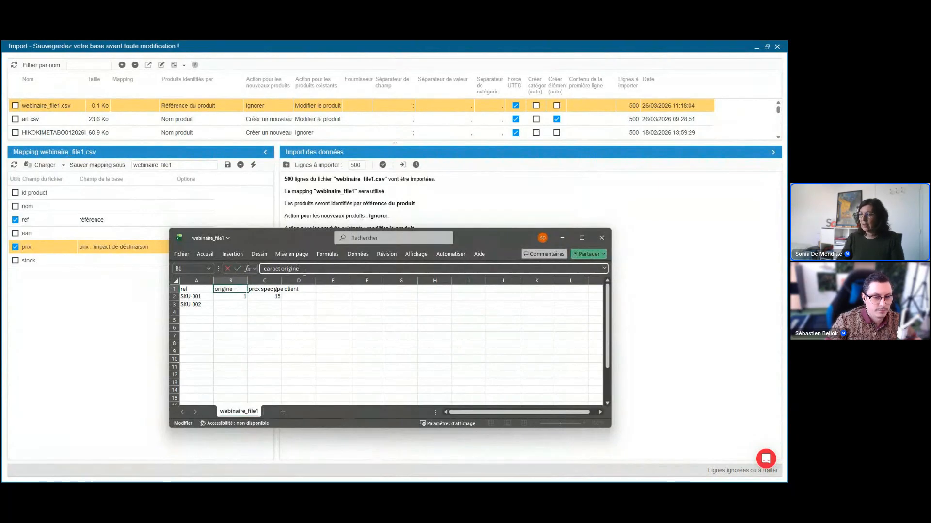
key("Tab")
type("caract matière")
key("Return")
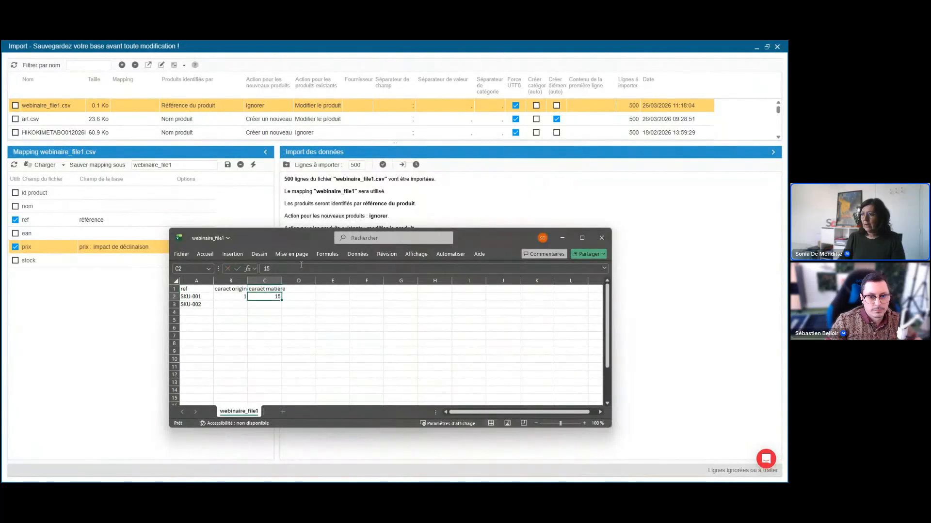
Fill the caract origine column with France for SKU-001 and Espagne for SKU-002.
left_click(239, 300)
type("Fran")
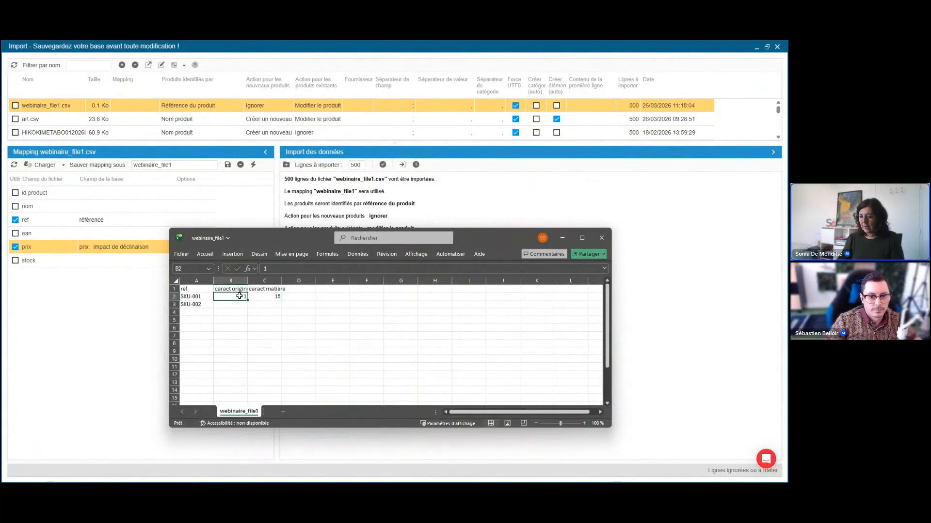
type("ce")
key("Return")
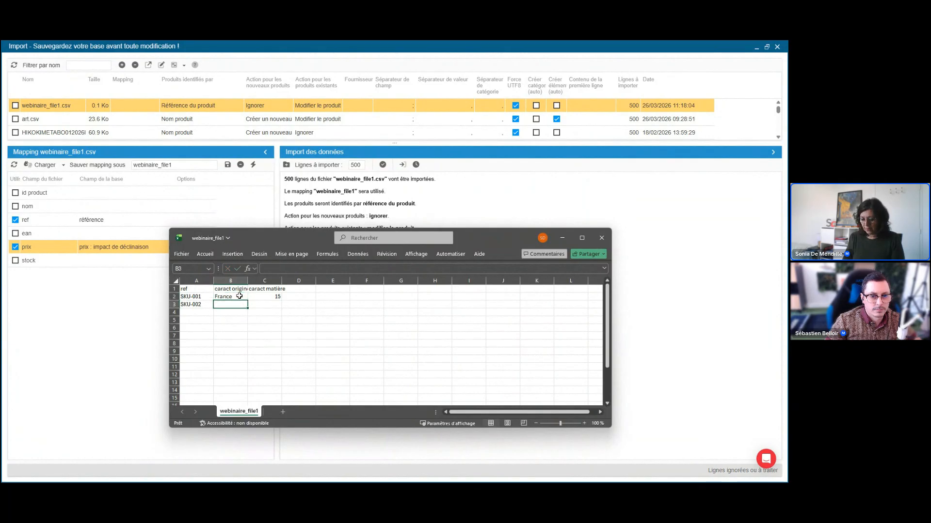
type("Espagne")
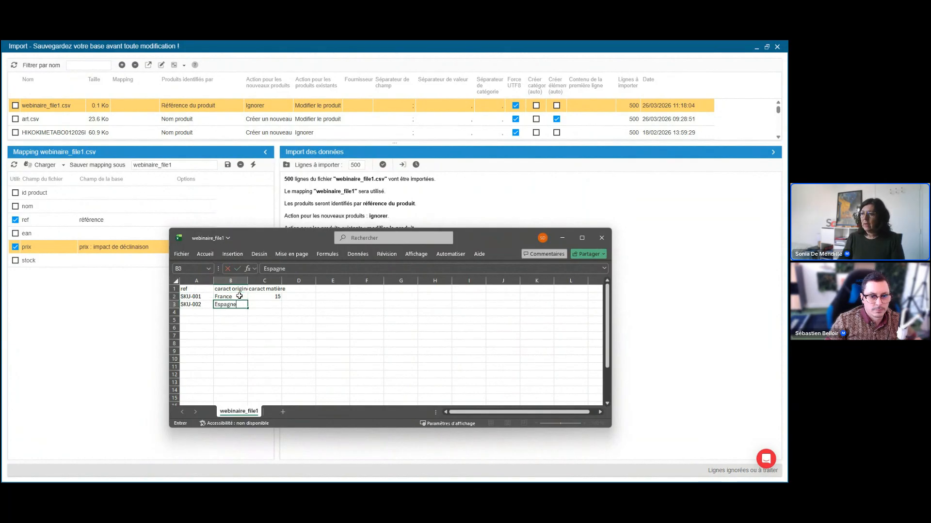
Fill the caract matière column with coton,nylon15 for SKU-001 and soie for SKU-002.
double_click(251, 296)
type("coton,")
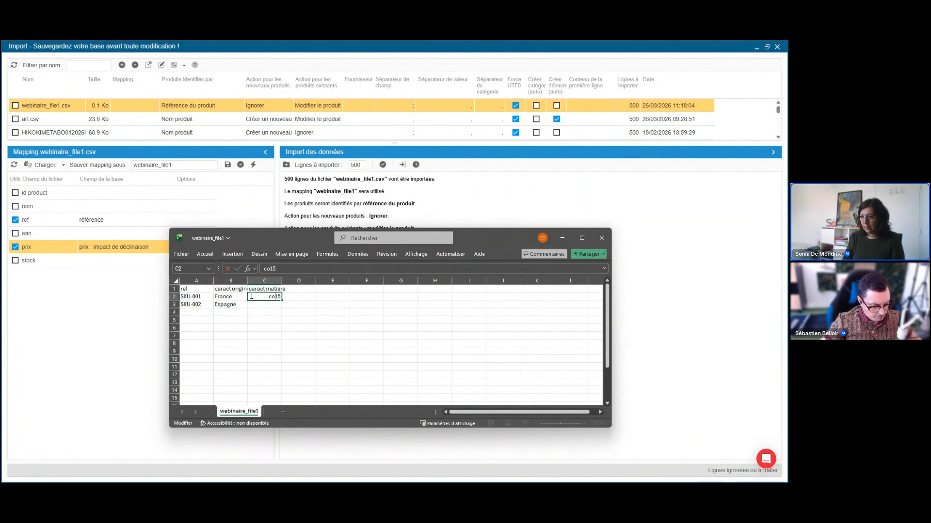
type("nyo")
key("BackSpace")
type("lon")
key("Return")
type("soie")
key("Return")
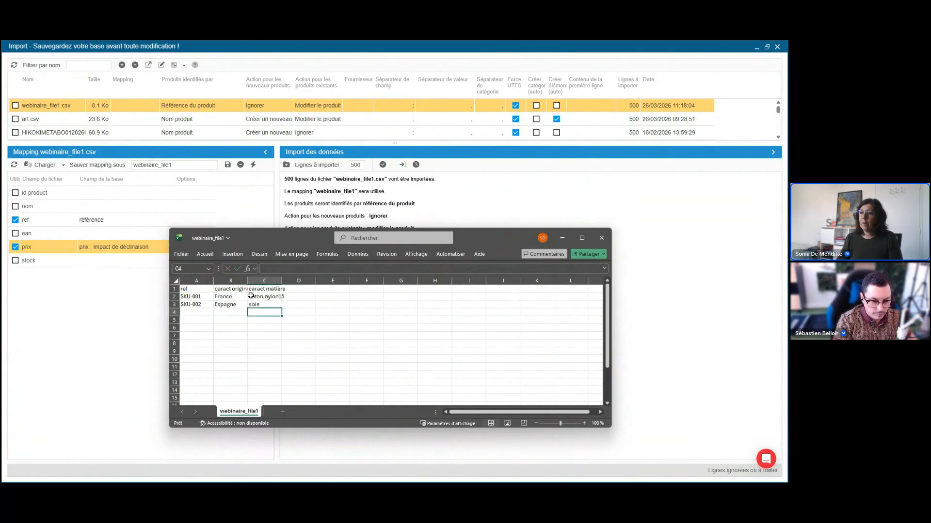
In the import mapping, map the nom column to caractéristique with the option Matière.
left_click(107, 211)
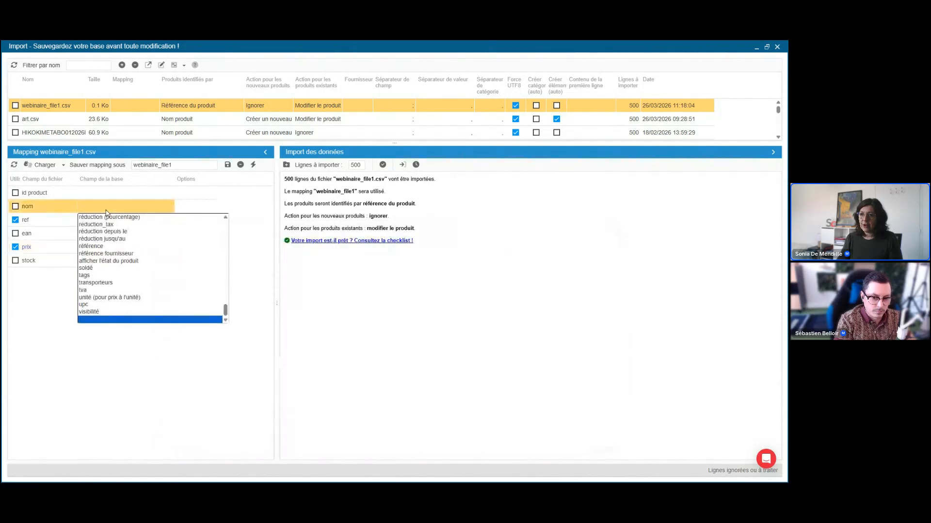
key("c")
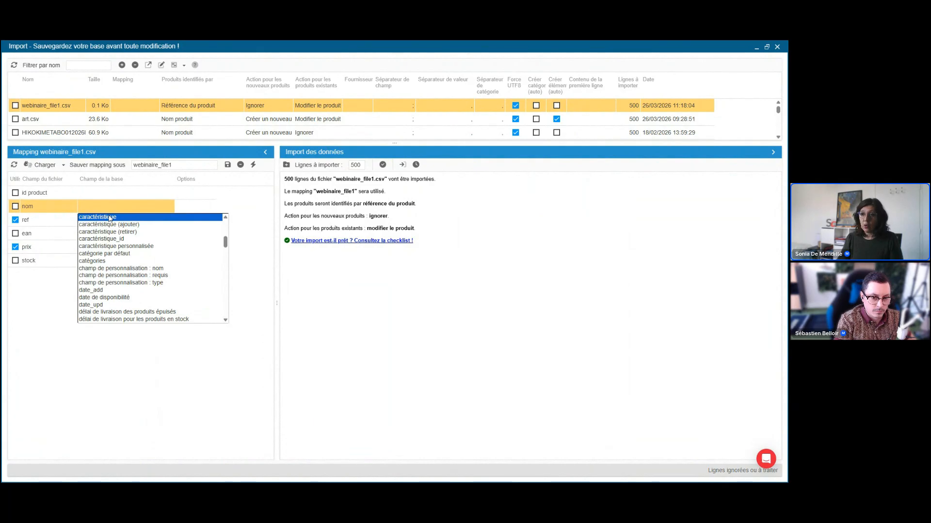
left_click(111, 217)
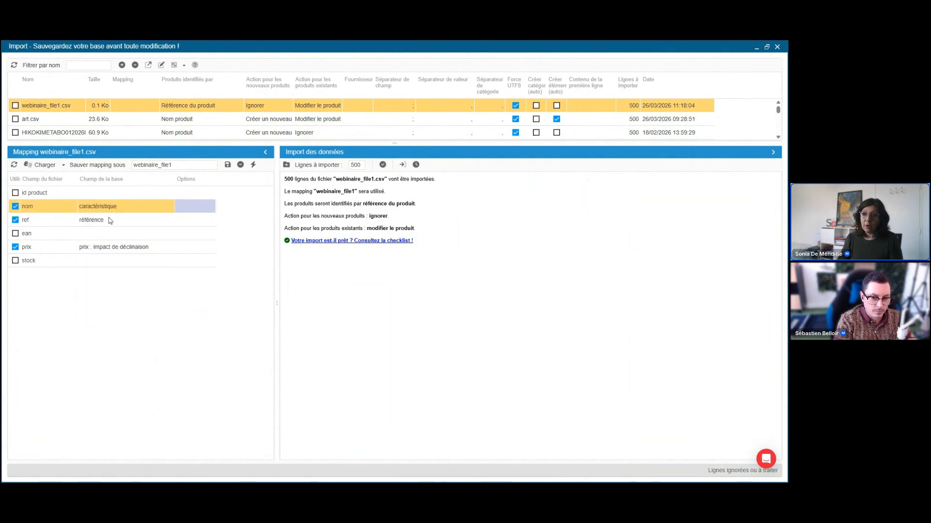
left_click(183, 210)
left_click(190, 224)
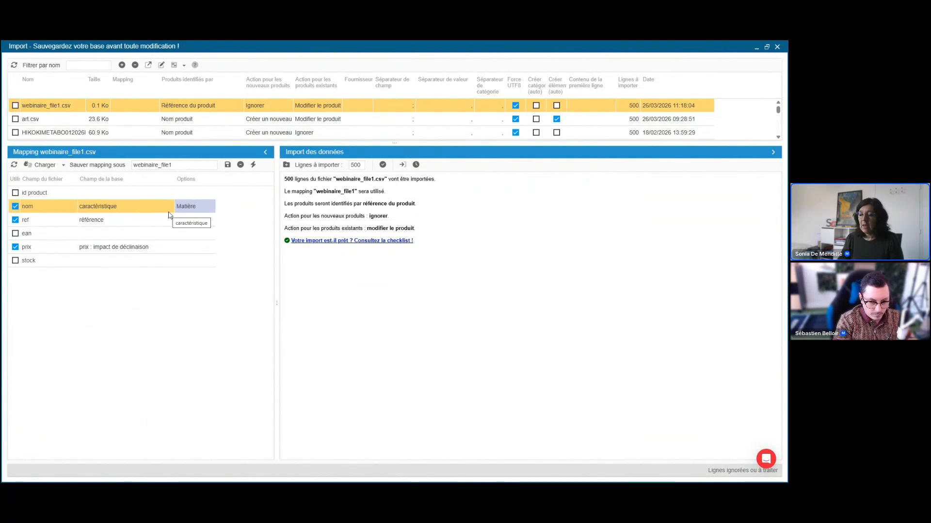
Switch back to webinaire_file1 in Excel and select the two characteristic values of SKU-001.
mouse_move(341, 476)
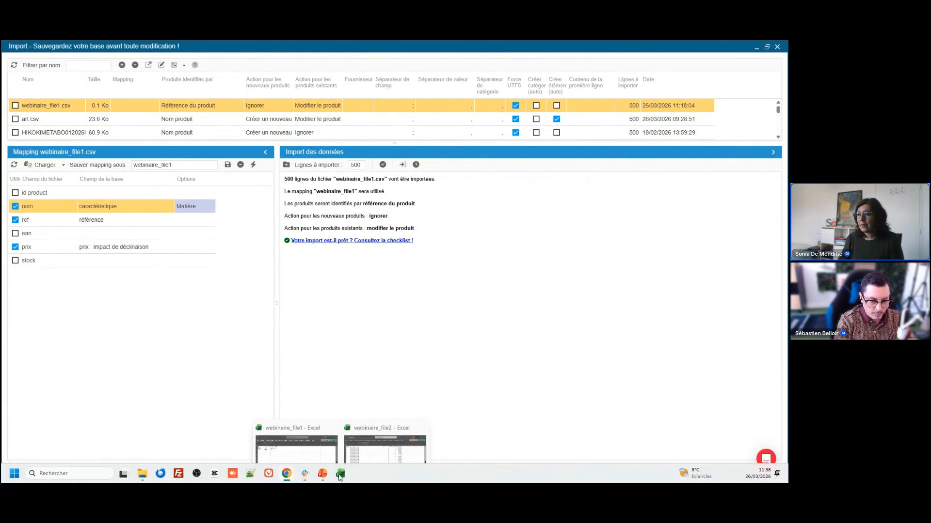
left_click(368, 445)
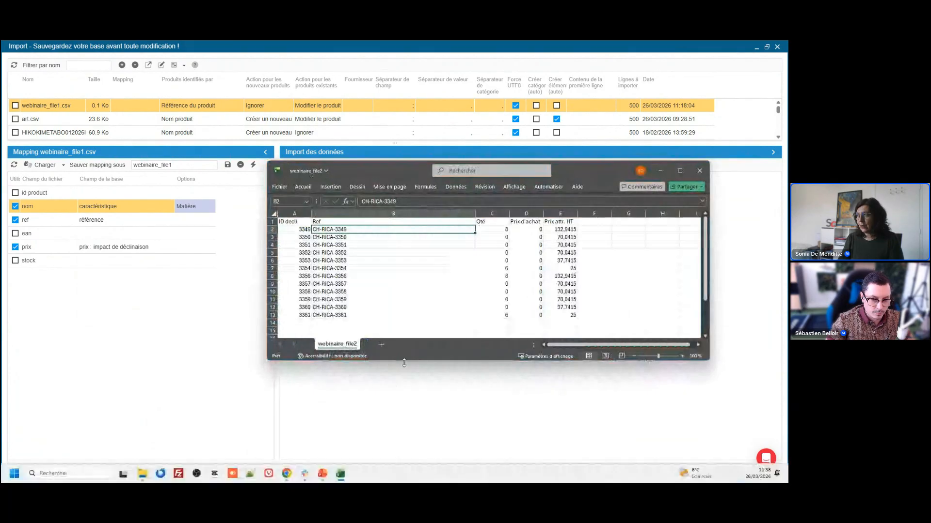
left_click(660, 171)
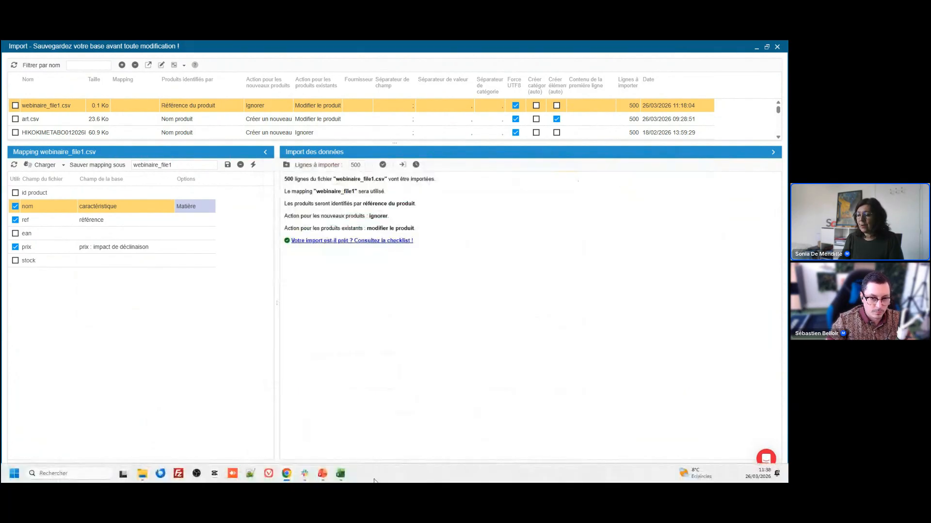
mouse_move(343, 478)
left_click(299, 445)
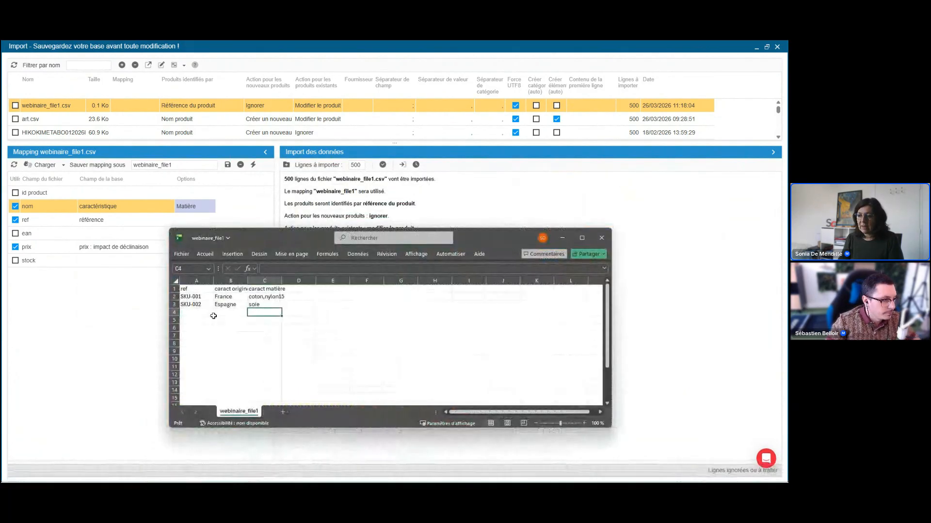
left_click_drag(226, 296, 273, 296)
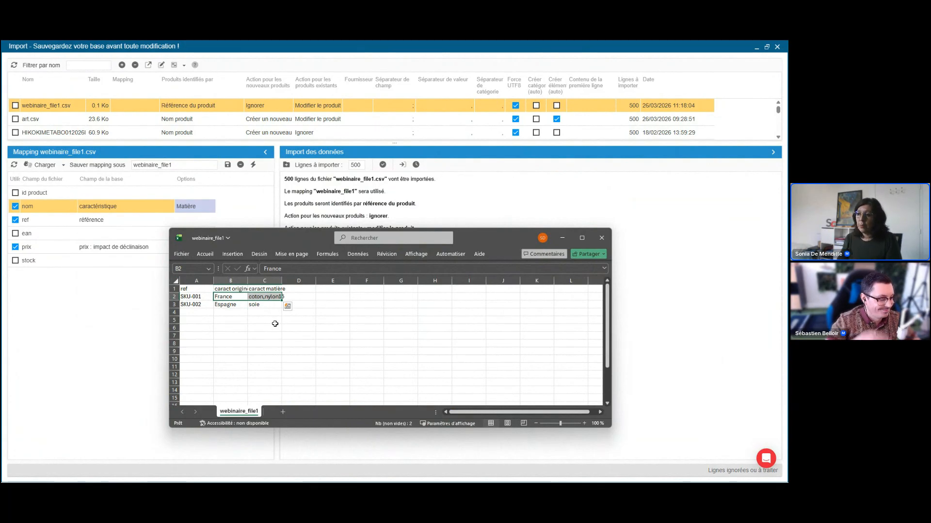
Insert a column before ref headed action dissocier les caract and widen it to fit its header.
left_click(196, 281)
right_click(195, 286)
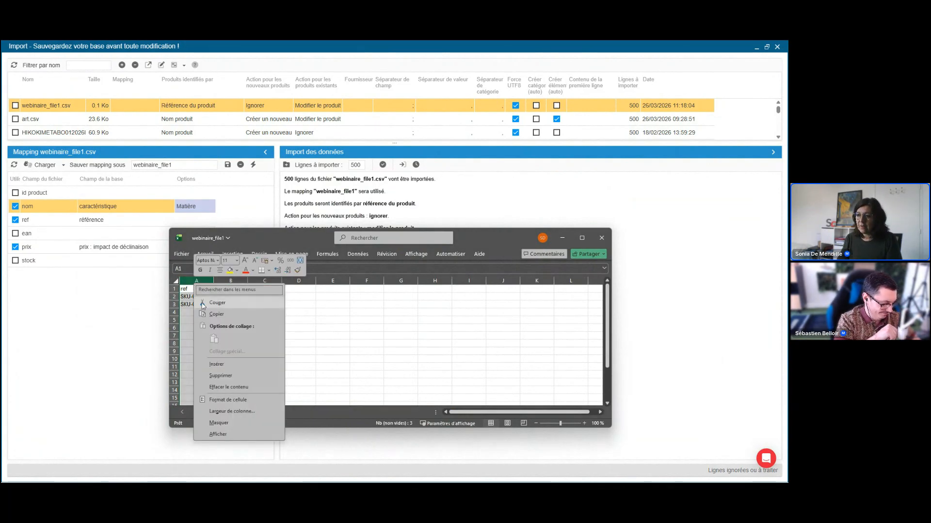
left_click(228, 365)
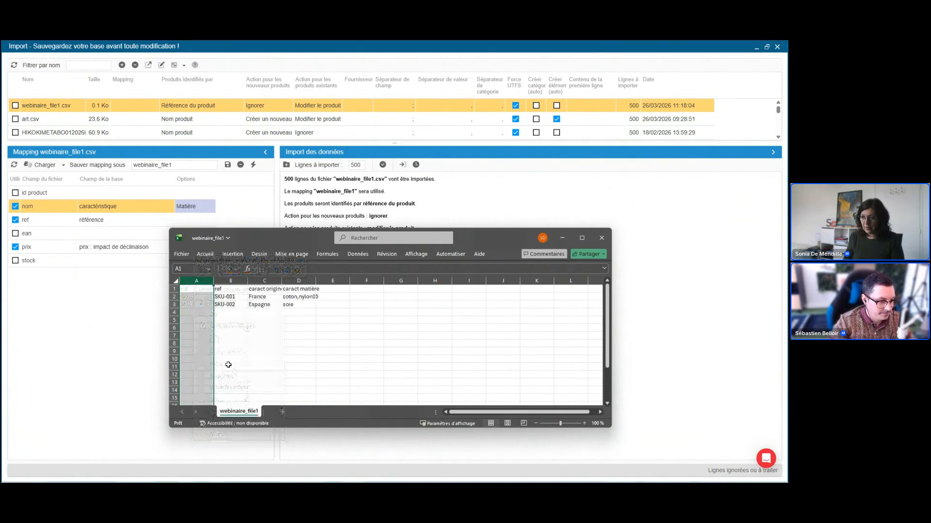
left_click(204, 290)
type("action disso")
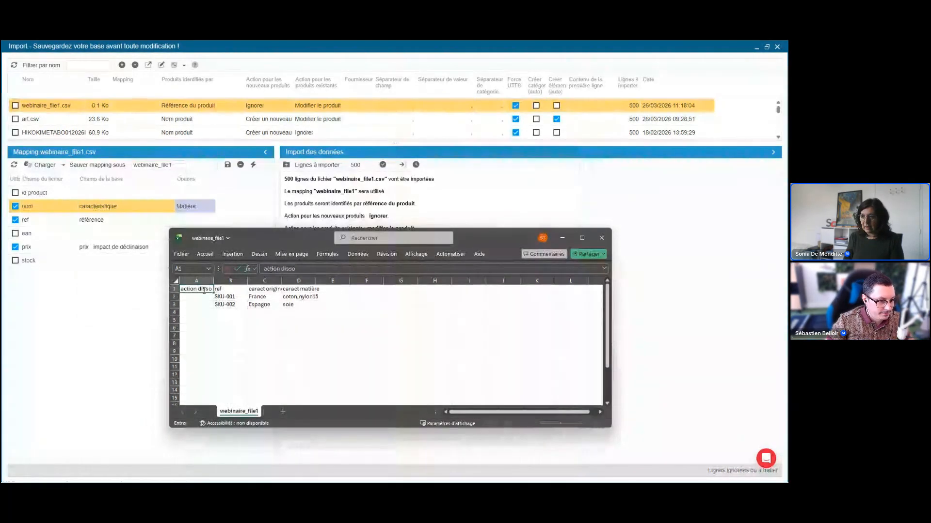
type("cier les caract")
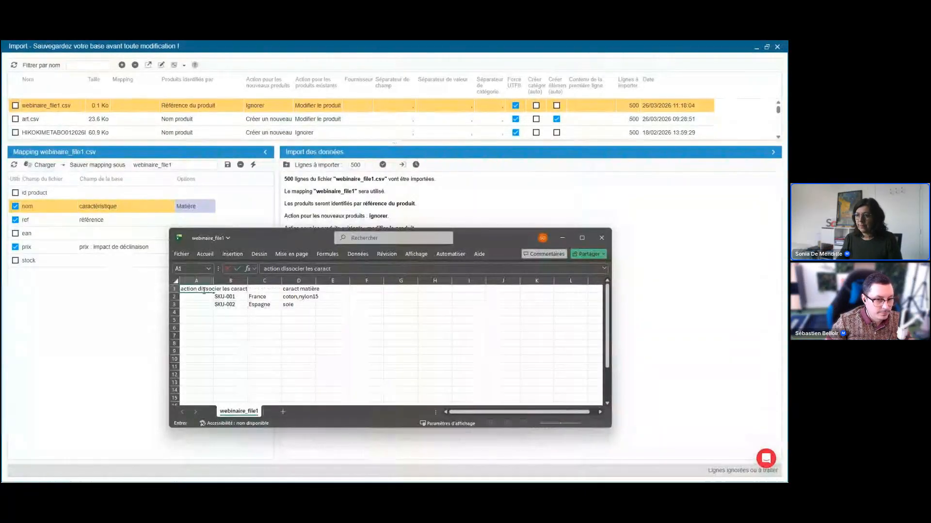
key("Return")
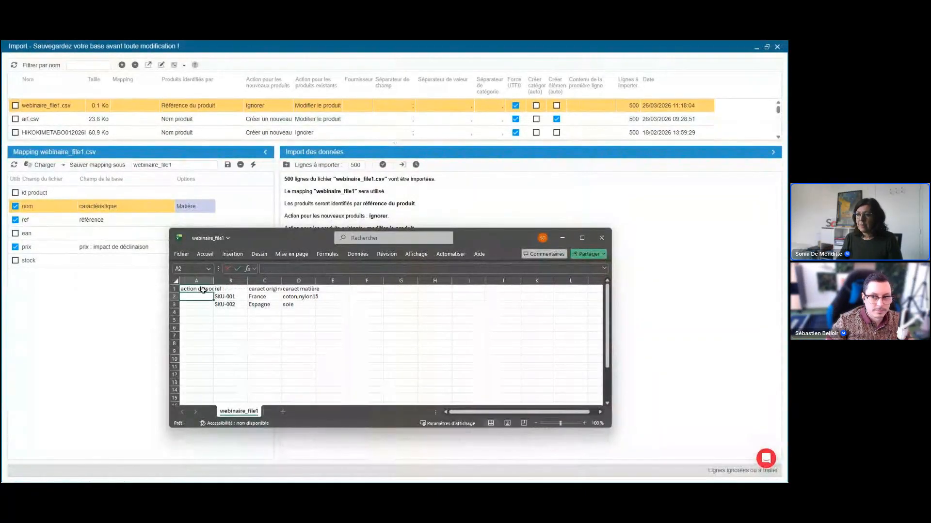
left_click_drag(213, 281, 275, 284)
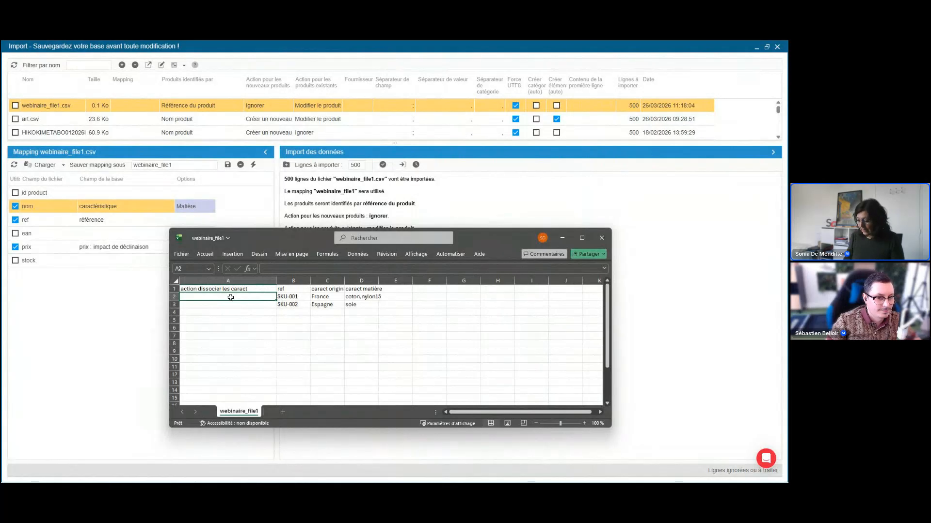
Set action dissocier les caract to 1 for SKU-001 and 0 for SKU-002.
type("1")
key("Return")
type("0")
key("Up")
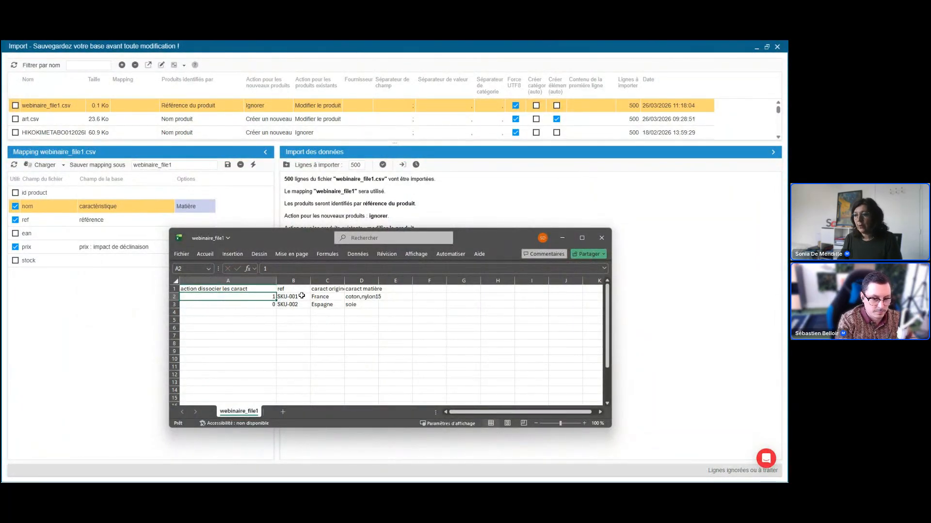
Review the dissociation action column against SKU-001 and the caract origine column, and return to the import mapping.
left_click(287, 294)
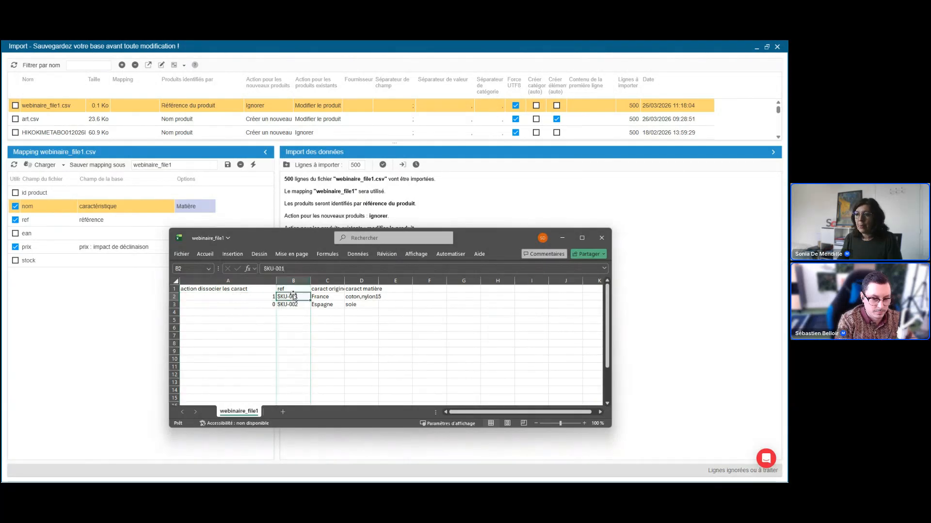
left_click(266, 296)
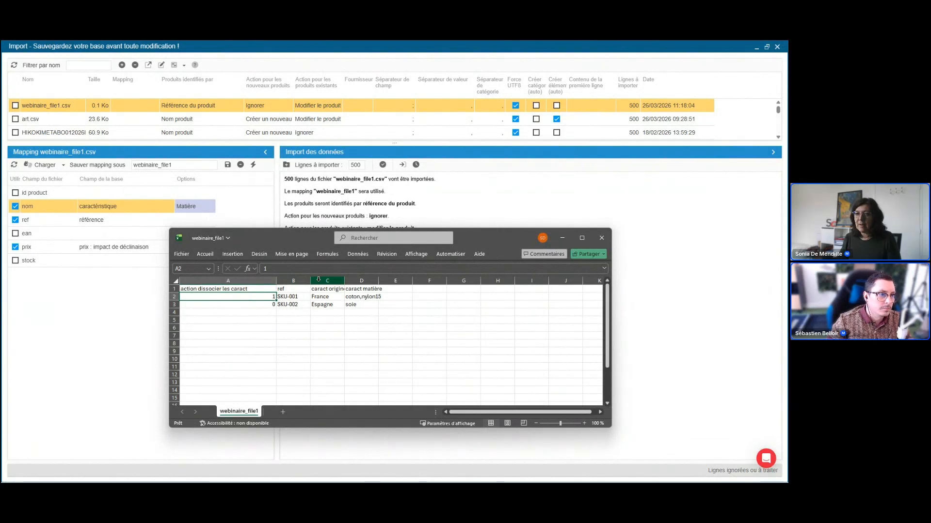
left_click(319, 280)
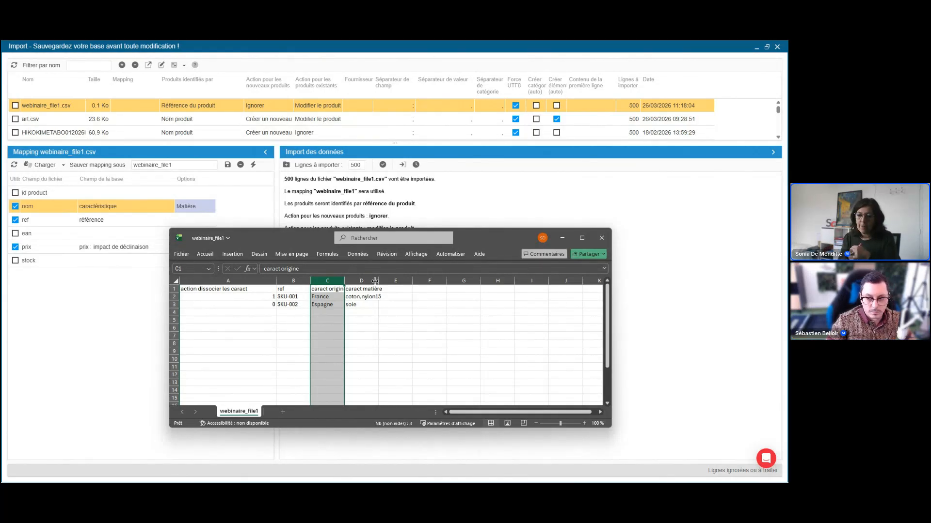
left_click(233, 281)
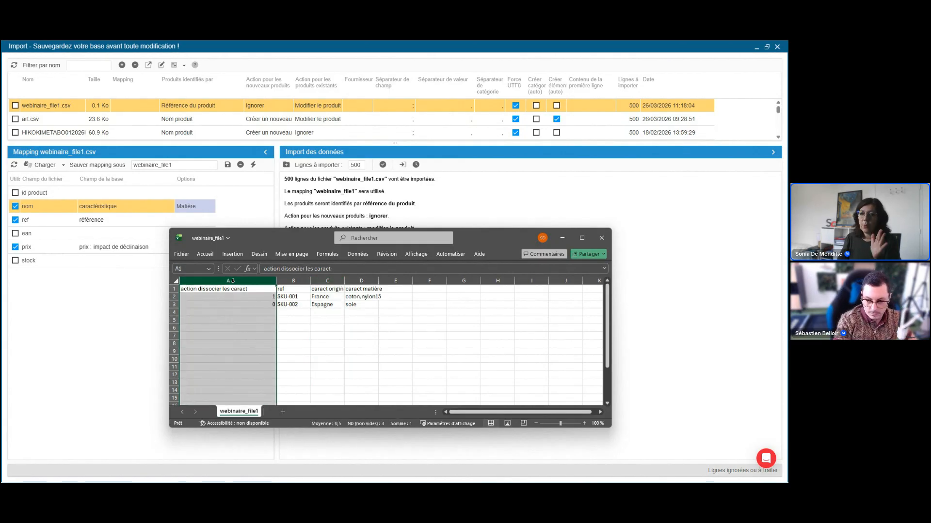
left_click_drag(233, 281, 252, 280)
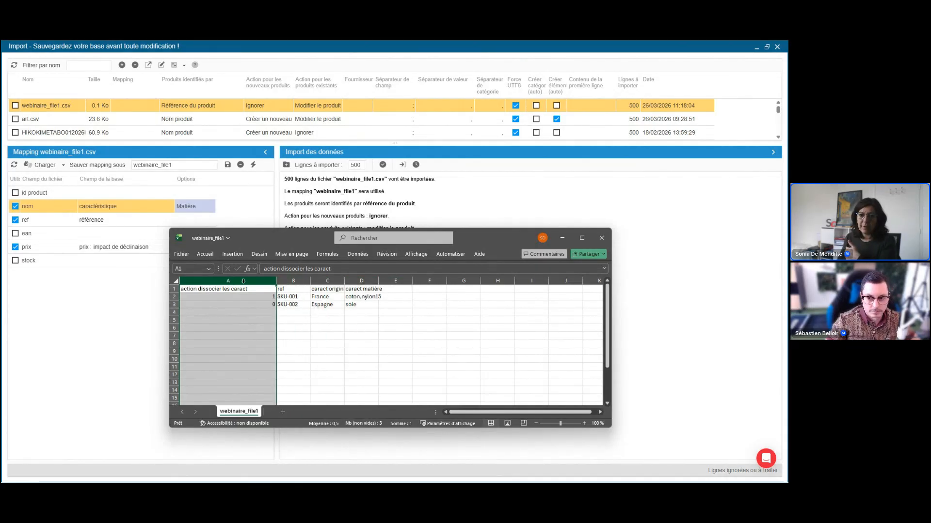
left_click(326, 280)
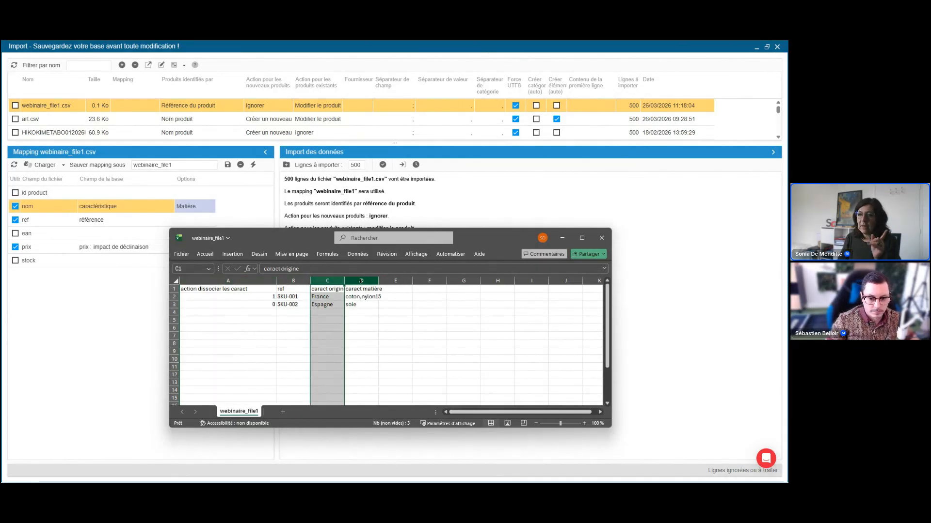
left_click(140, 235)
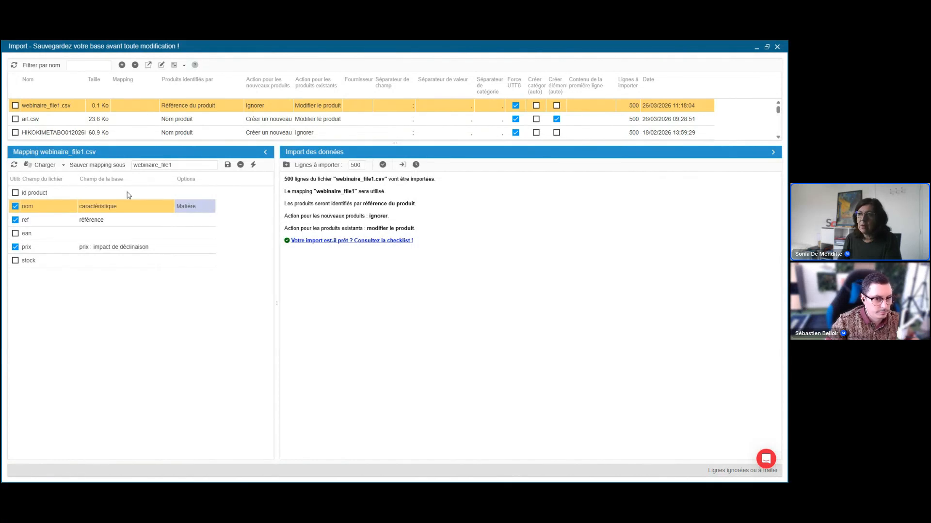
Map the id product field to Action : Supprimer les caractéristiques du produit and widen the Champ de la base column.
left_click(129, 194)
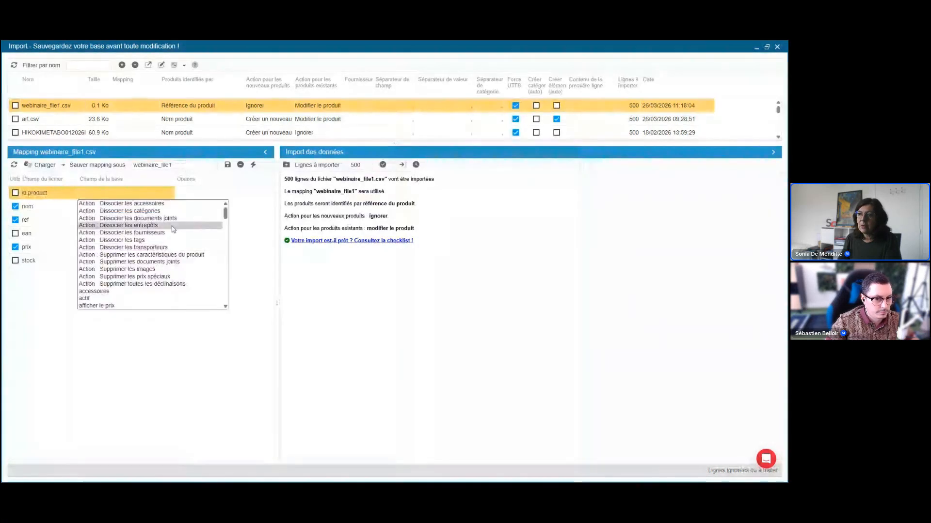
left_click(173, 255)
left_click_drag(173, 178, 220, 179)
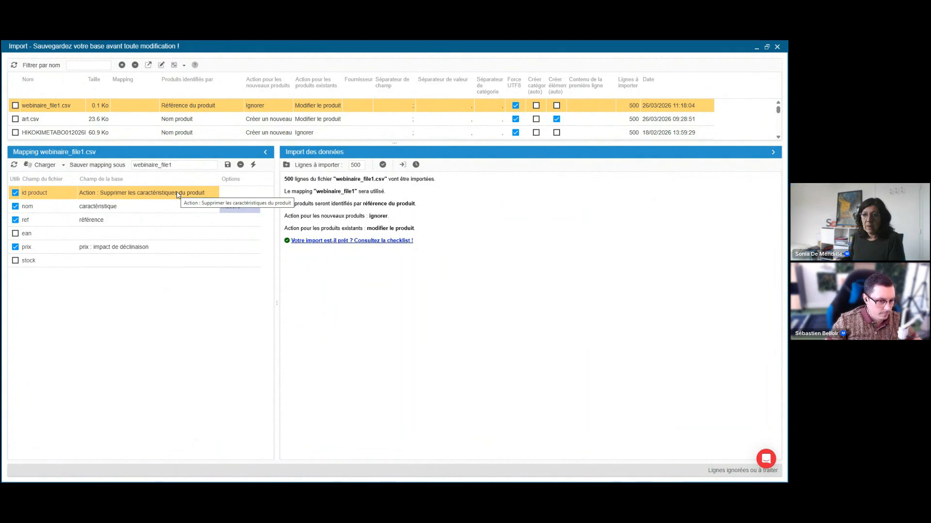
left_click(161, 208)
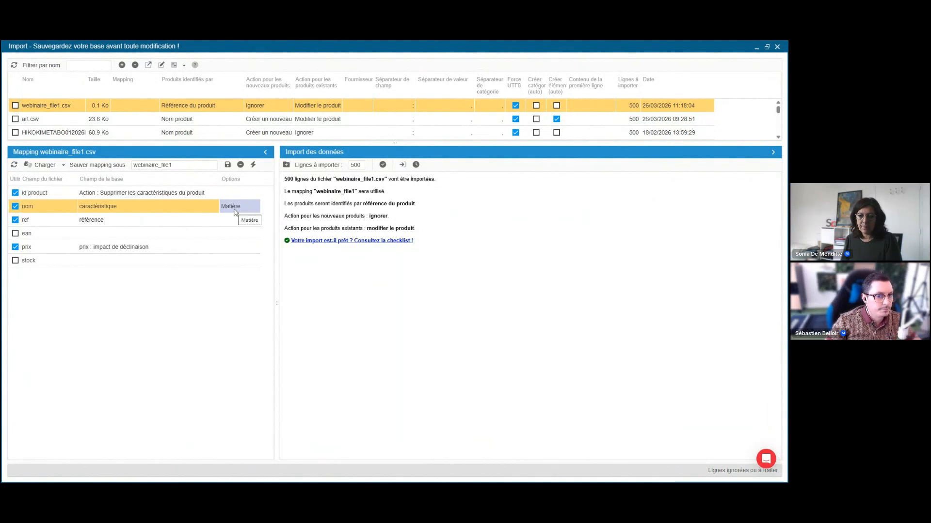
left_click(209, 197)
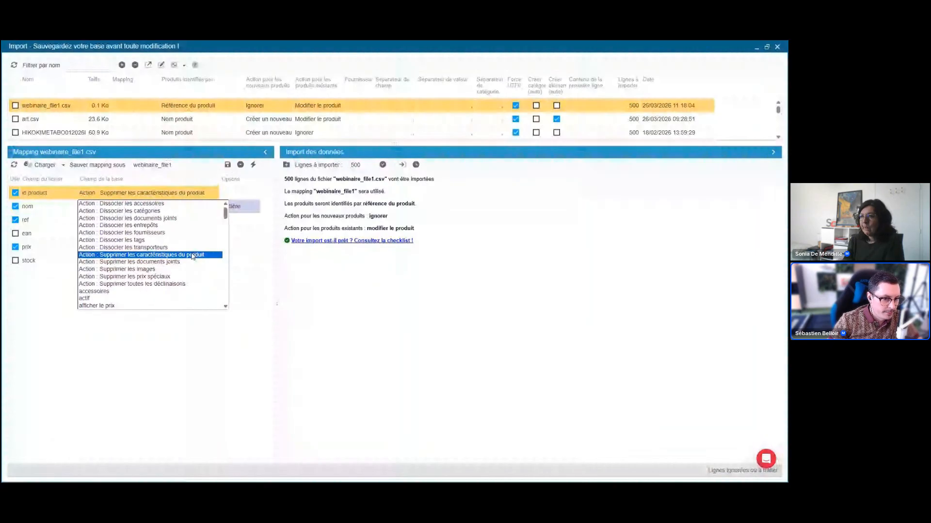
left_click(193, 255)
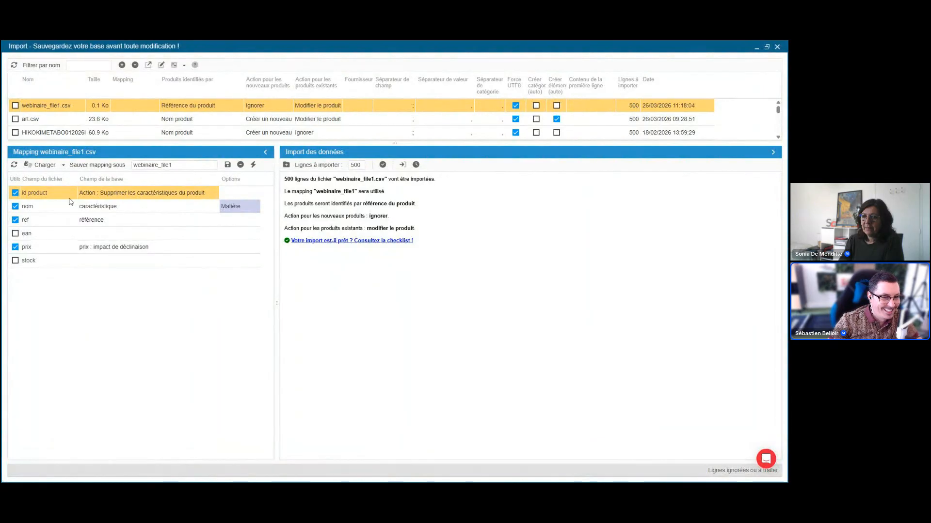
Review the available product identification methods for webinaire_file1.csv, from product name and reference to EAN, UPC, MPN and ISBN.
left_click(175, 115)
left_click(176, 107)
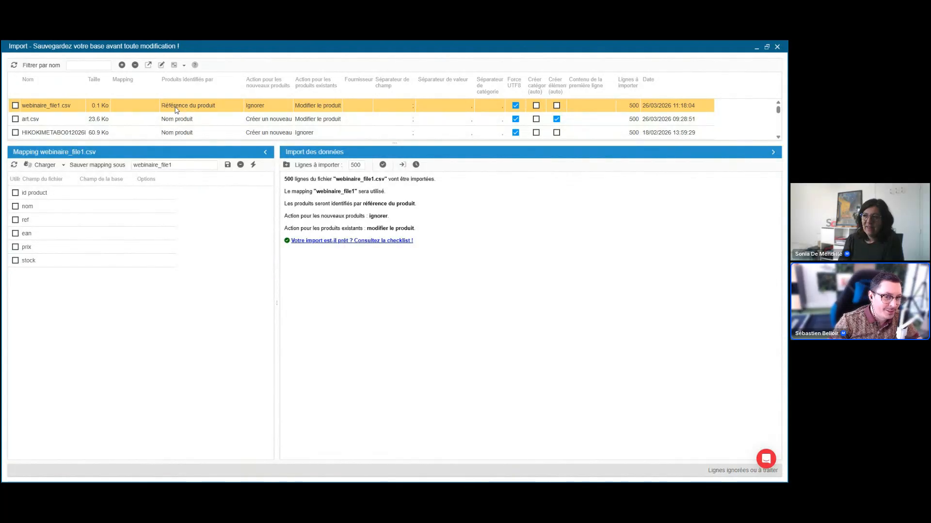
left_click(176, 108)
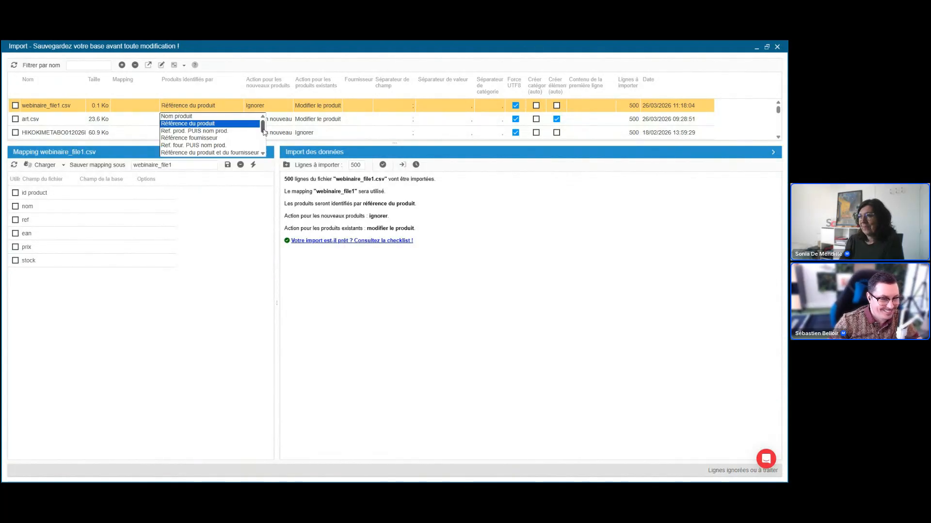
left_click_drag(265, 131, 264, 146)
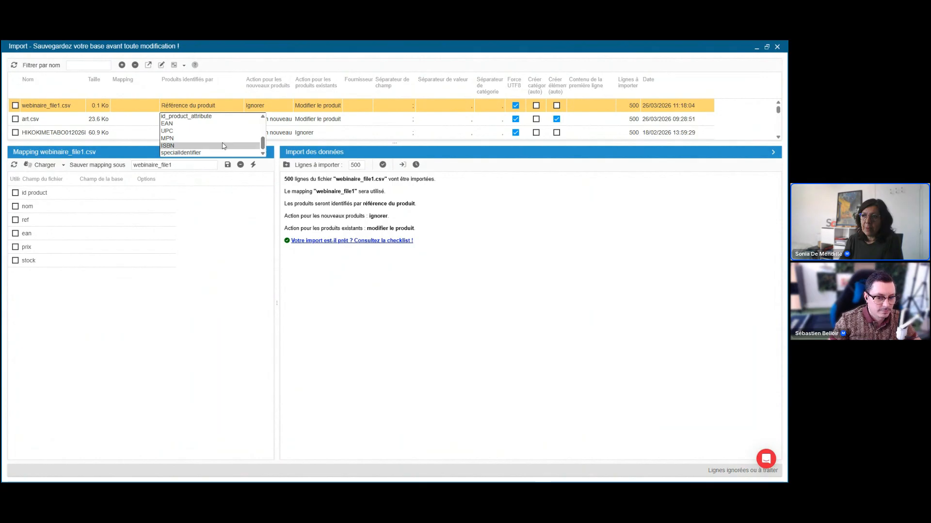
scroll(224, 125, "up", 5)
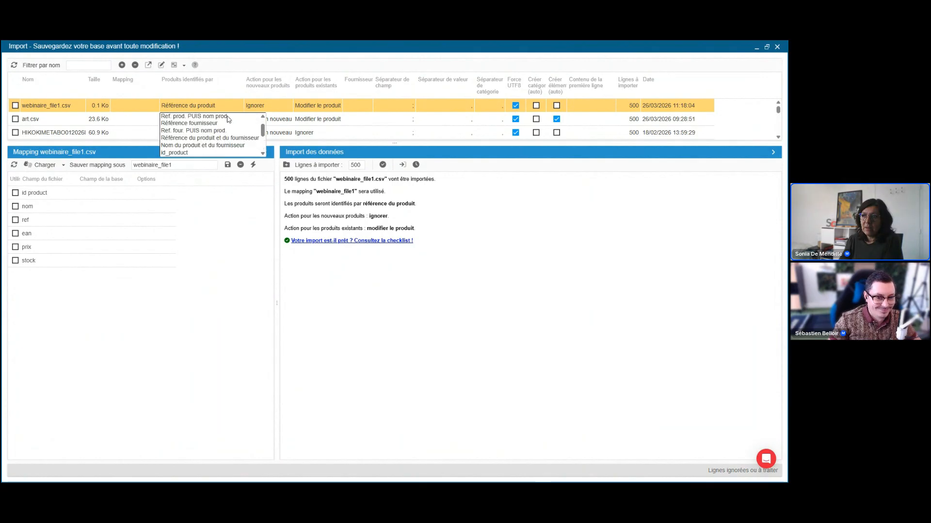
scroll(232, 135, "up", 1)
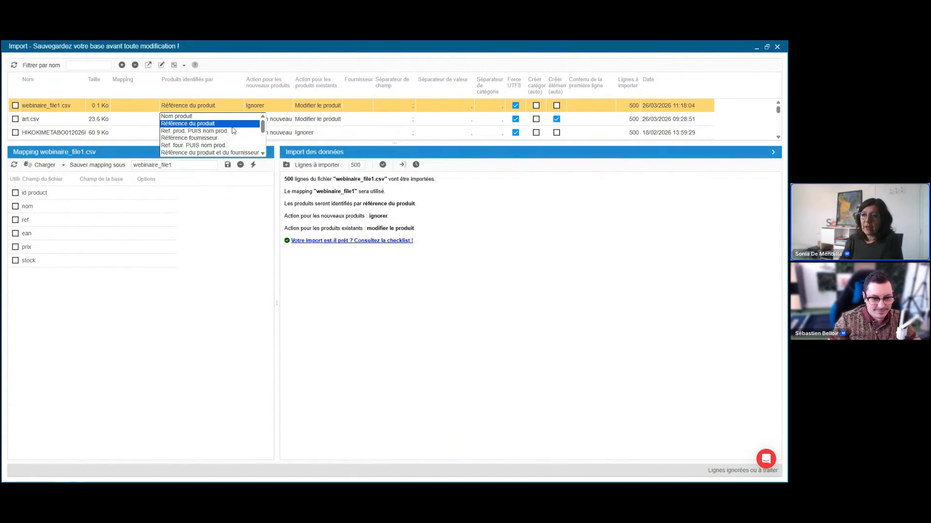
left_click(217, 105)
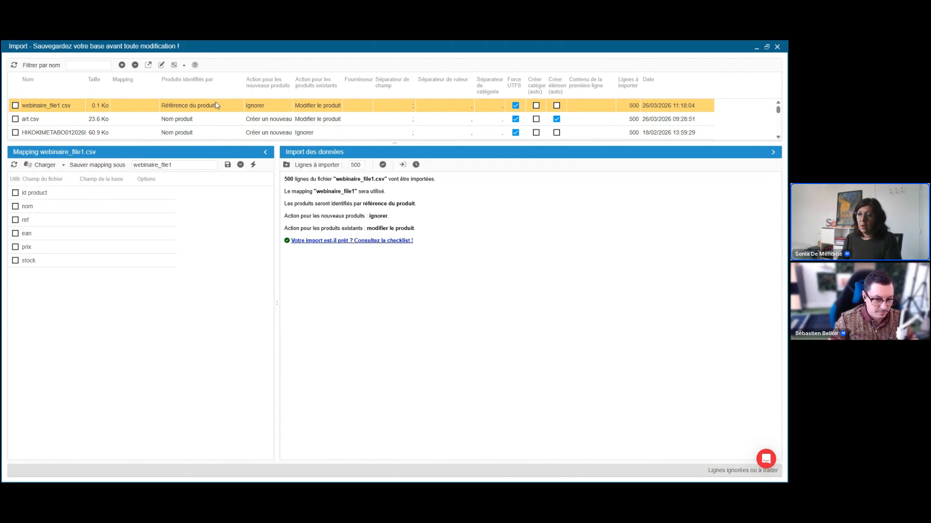
Set webinaire_file1.csv to identify products by specialIdentifier.
left_click(220, 108)
scroll(247, 142, "down", 2)
left_click(217, 117)
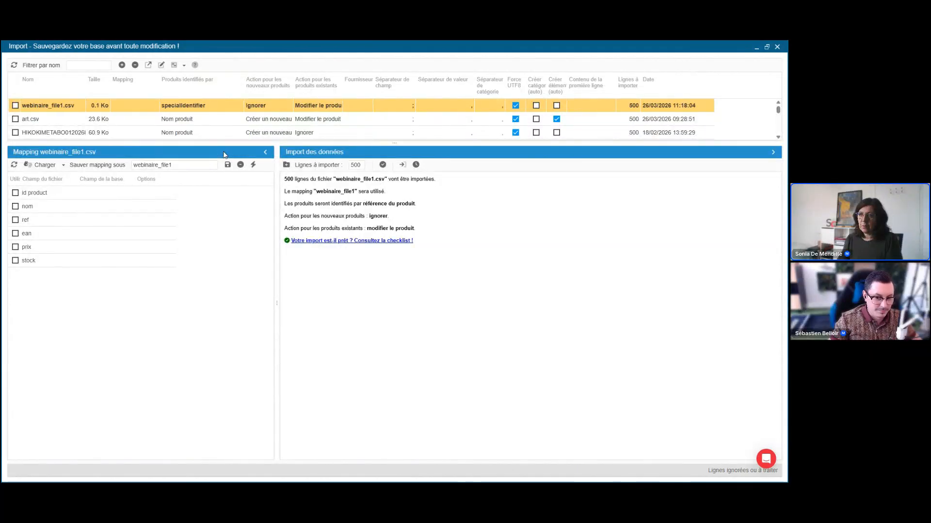
Examine the database fields available for id product, including the dissociation and deletion actions and the characteristic fields, without assigning one.
left_click(112, 194)
scroll(130, 288, "up", 10)
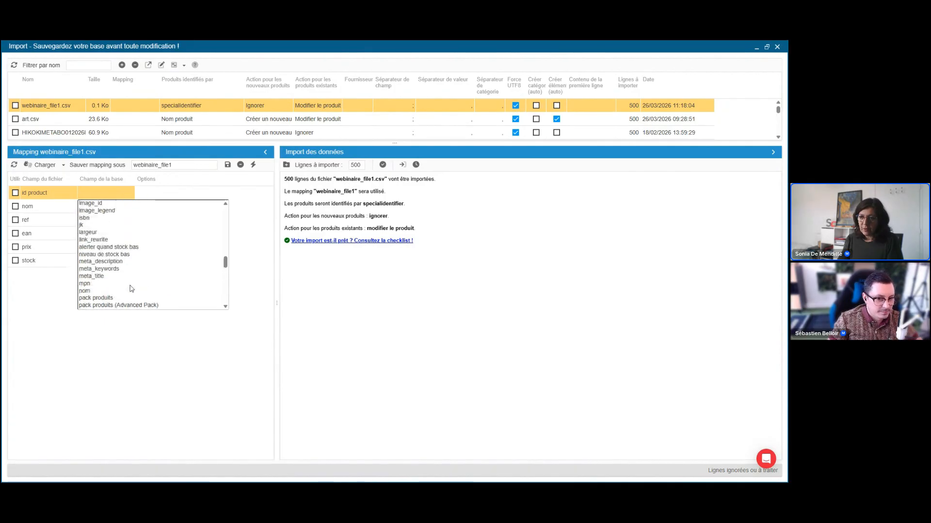
scroll(130, 286, "up", 5)
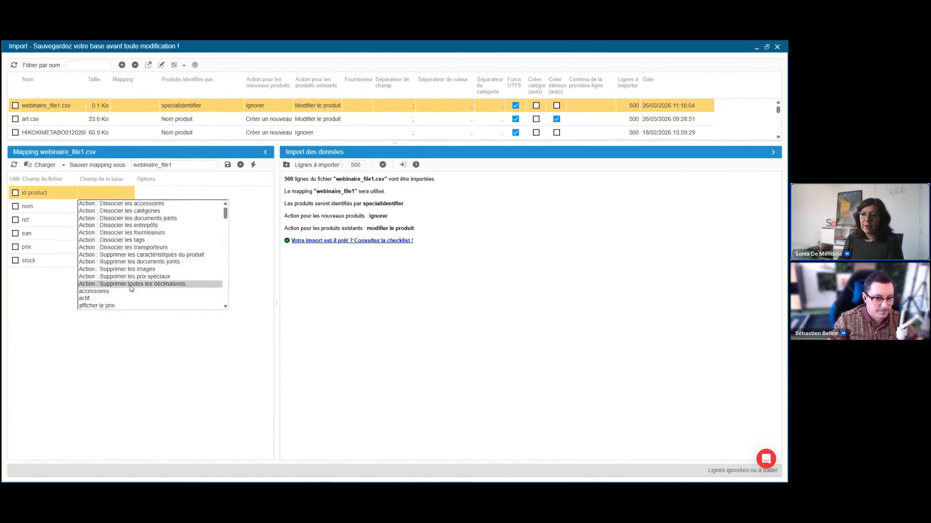
scroll(130, 274, "down", 1)
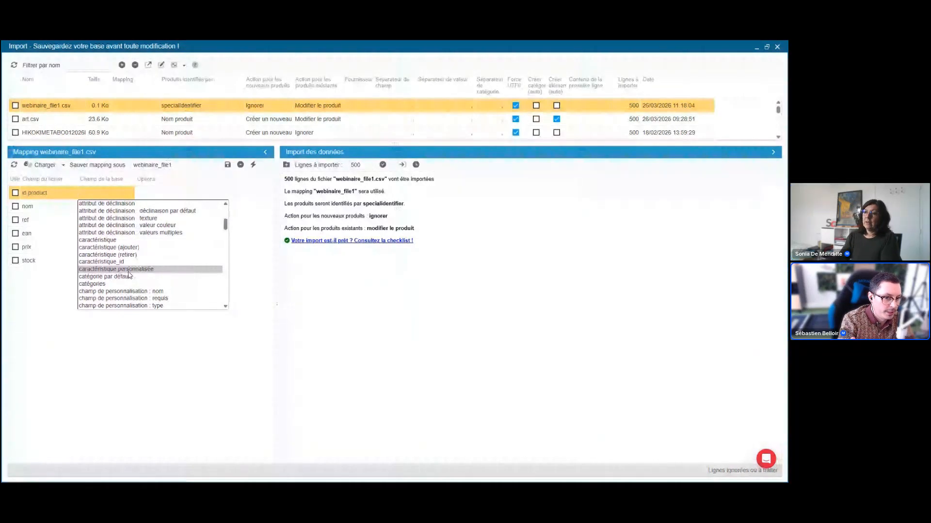
scroll(200, 268, "up", 3)
scroll(200, 268, "up", 1)
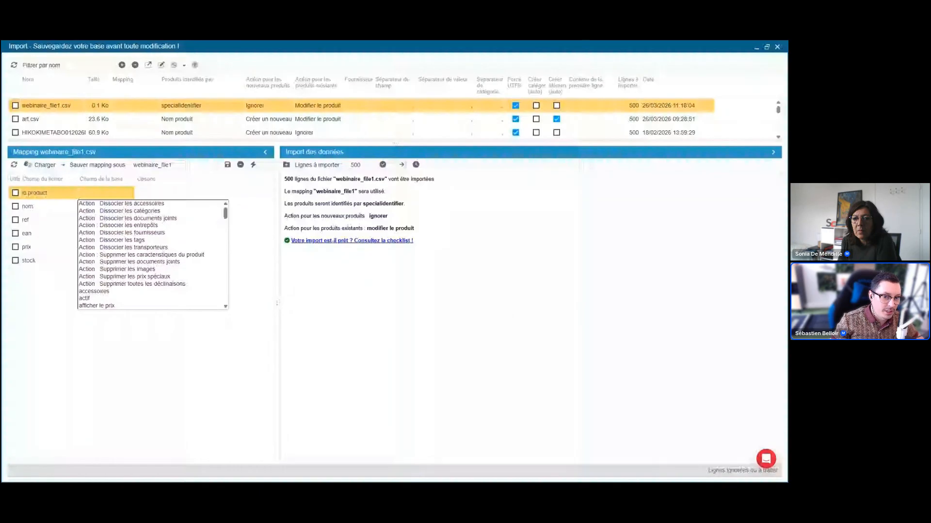
left_click(425, 289)
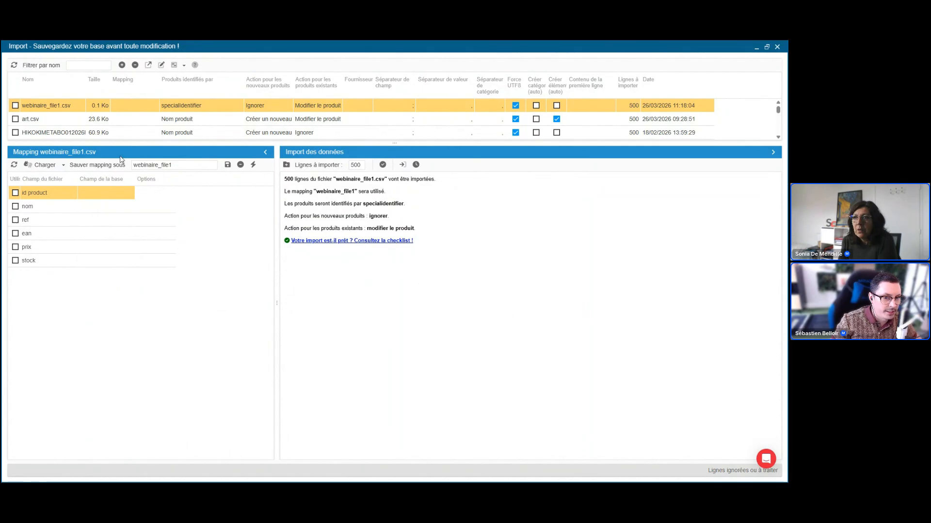
Enlarge the import file list, select first_img.csv, widen the Force UTF8 column and disable that option for the file.
left_click_drag(129, 145, 129, 196)
left_click(156, 159)
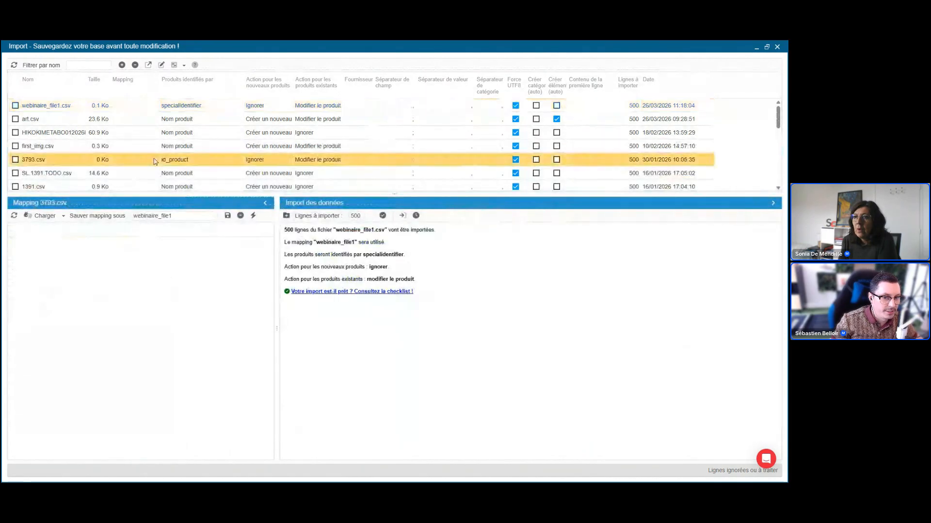
left_click(156, 176)
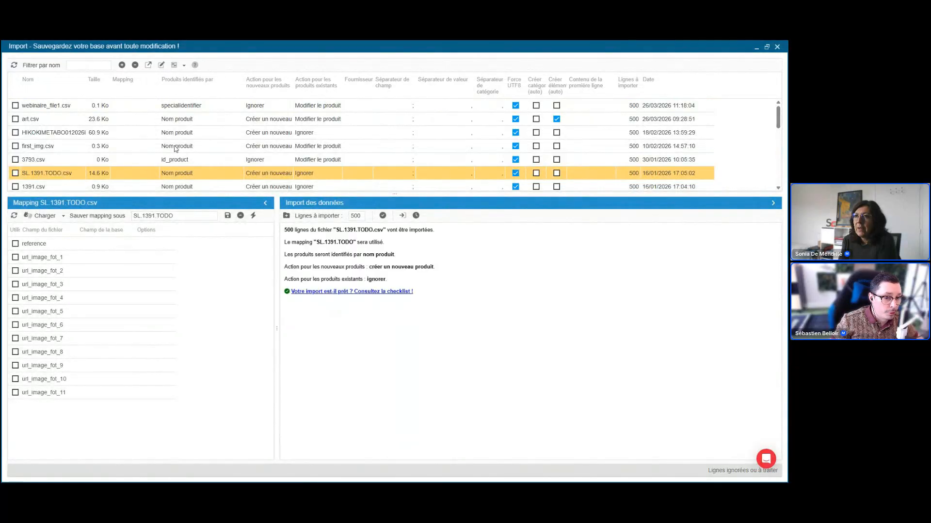
left_click(176, 146)
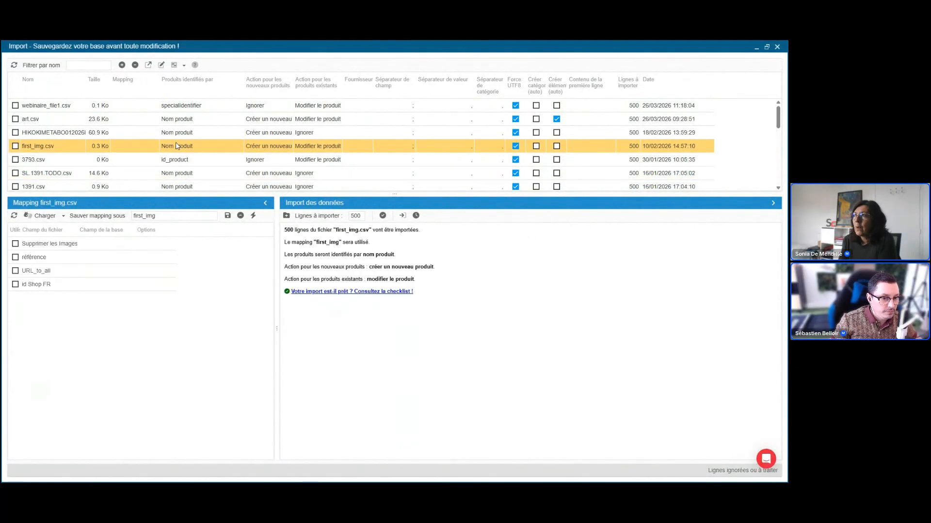
left_click_drag(525, 92, 555, 92)
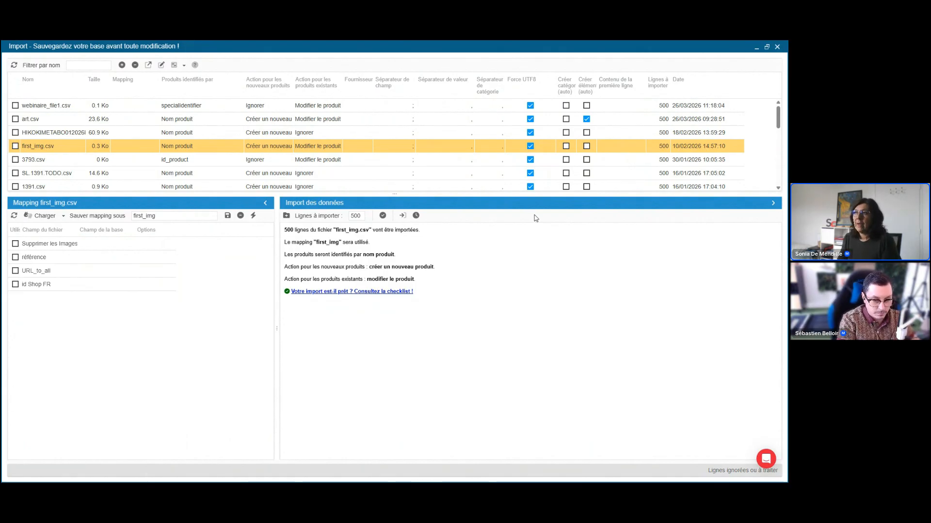
left_click(531, 147)
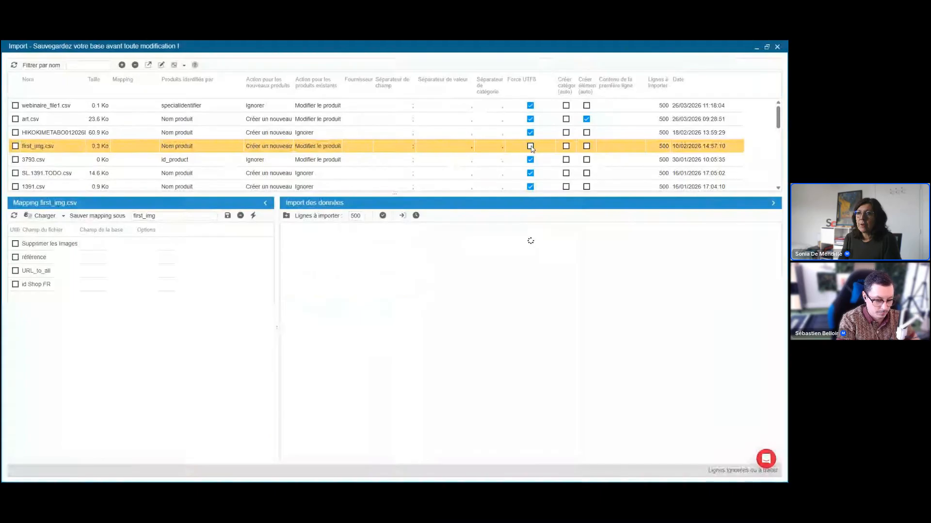
Extend the file list, enable Force UTF8 for test_chemise_v3.csv and refresh its mapping fields.
left_click_drag(123, 193, 128, 252)
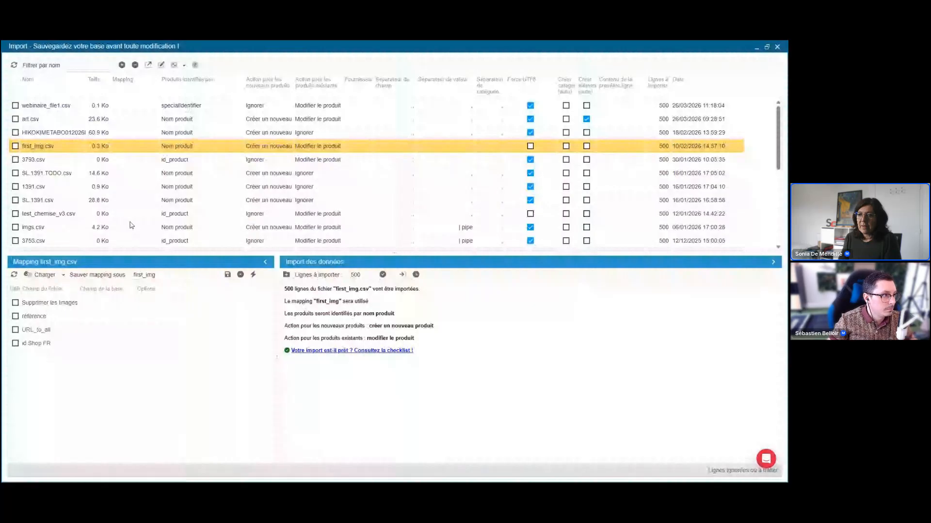
left_click(130, 216)
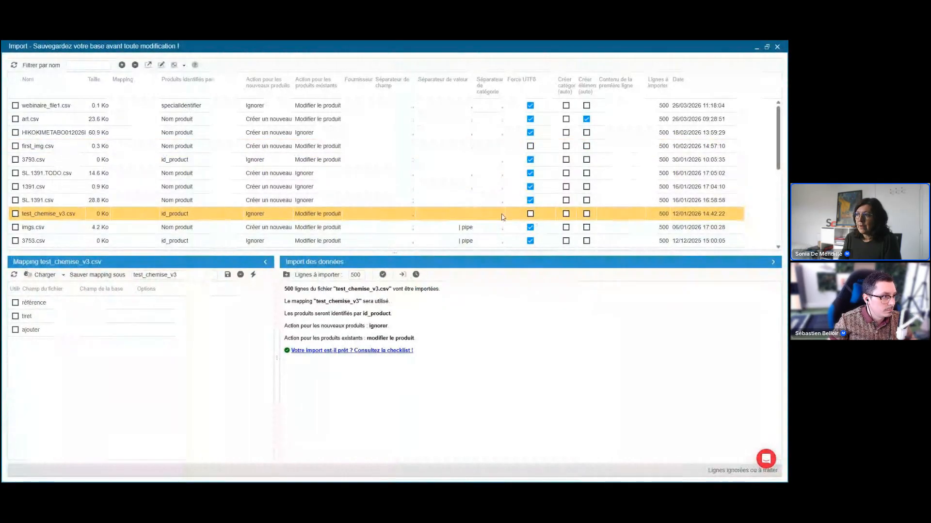
left_click(530, 214)
left_click(14, 275)
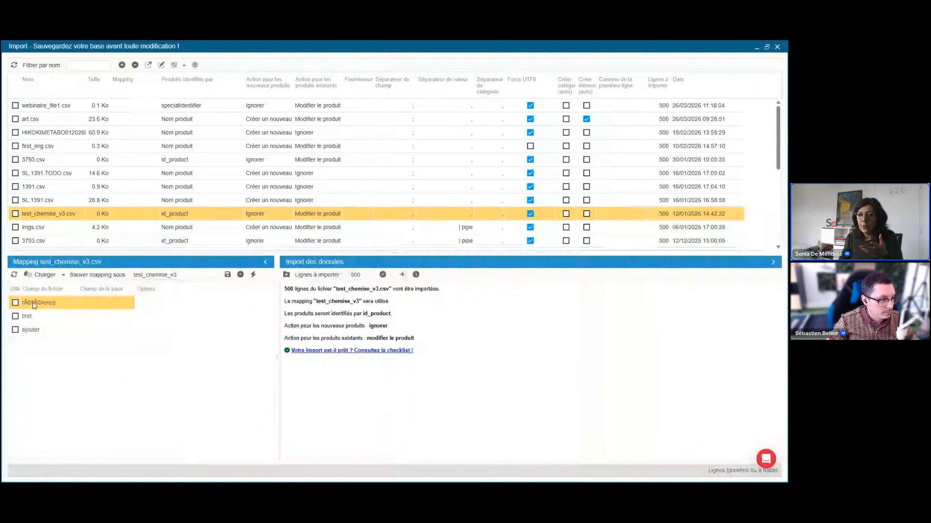
Disable Force UTF8 for test_chemise_v3.csv, refresh its mapping and select the référence field.
left_click(530, 213)
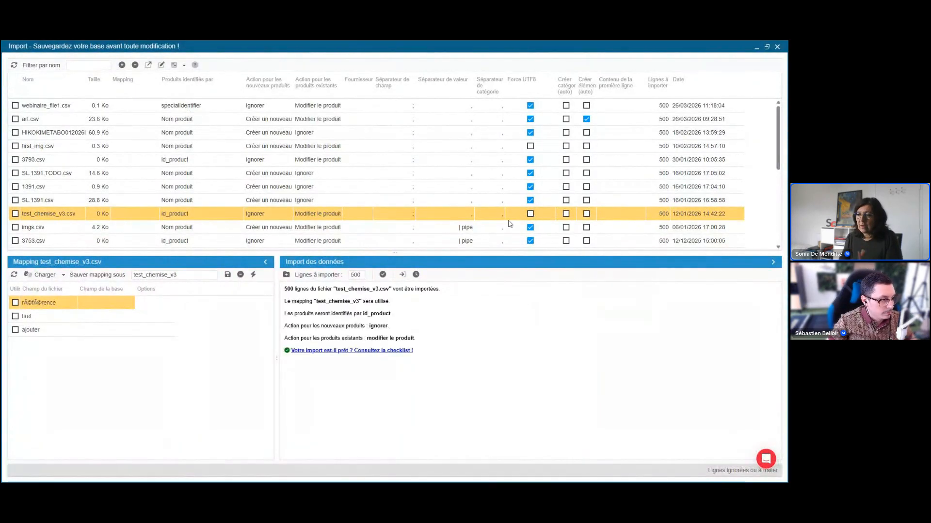
left_click(14, 275)
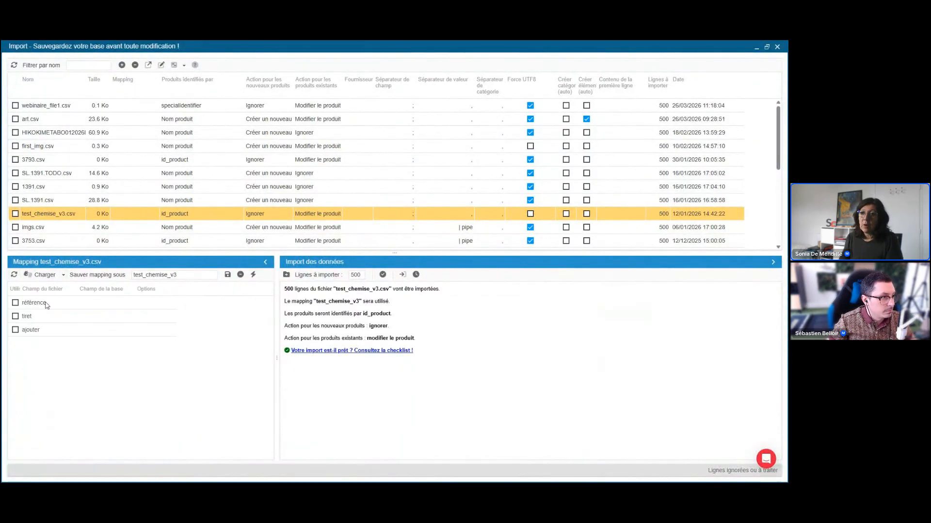
left_click(47, 304)
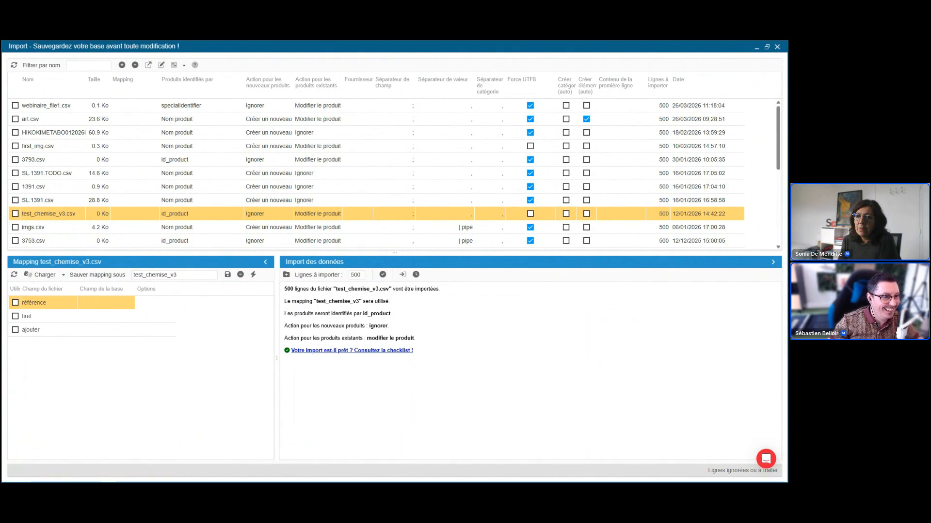
Switch to webinaire_file2 in Excel, make the reference CH-RICA-3349 bold and return to the import window.
mouse_move(343, 480)
left_click(360, 458)
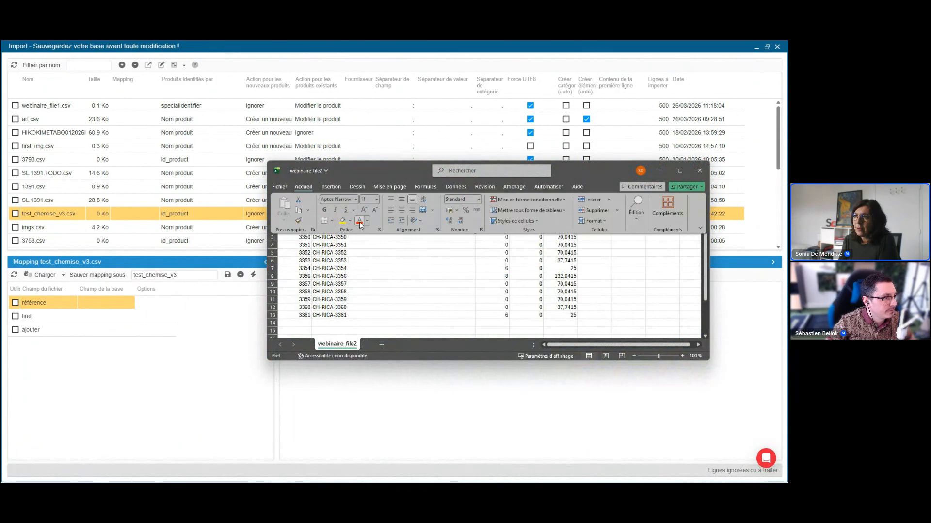
left_click(325, 210)
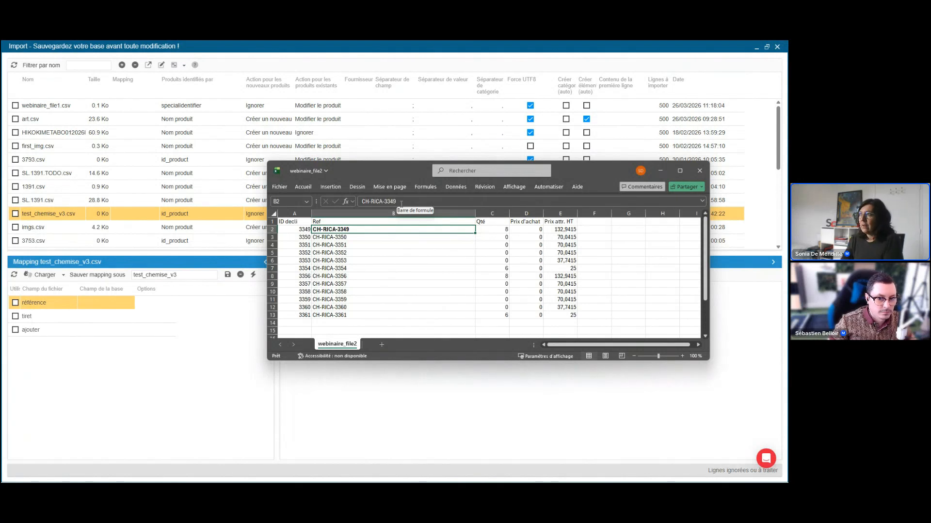
left_click(594, 59)
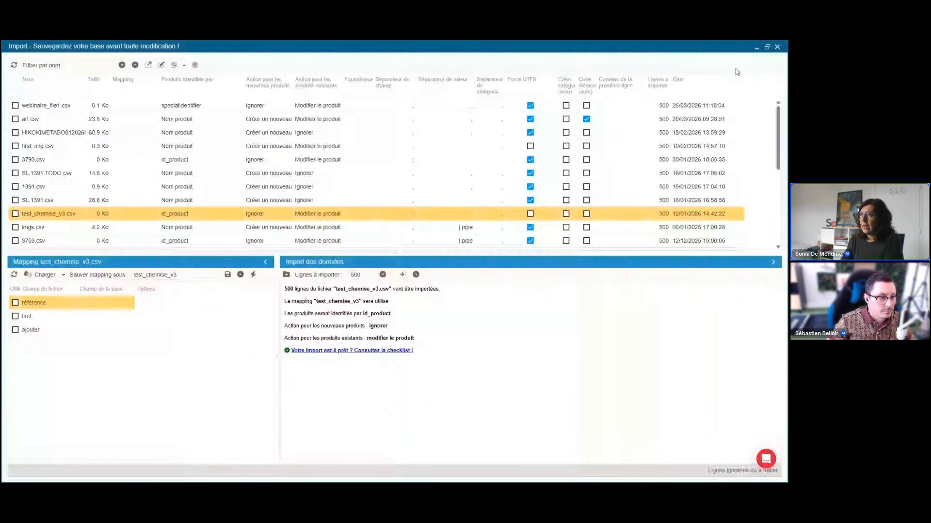
Restore the import window to its smaller size over the catalogue, select test_chemise_v3.csv and shorten the file list.
double_click(603, 50)
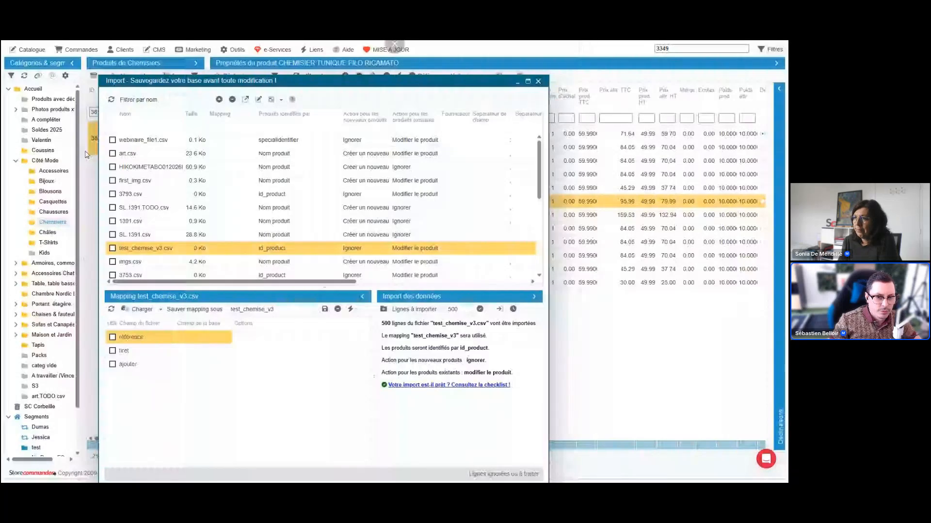
left_click(324, 222)
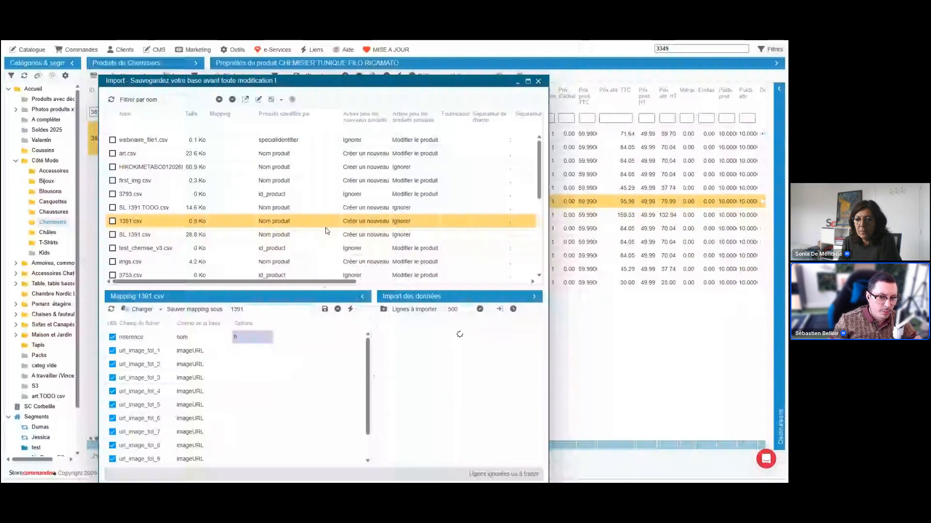
left_click(326, 249)
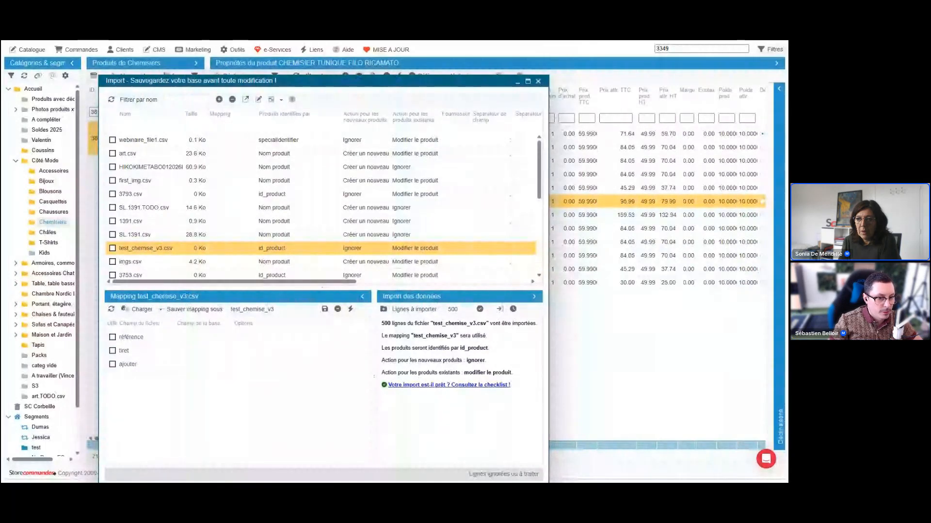
left_click_drag(322, 289, 308, 194)
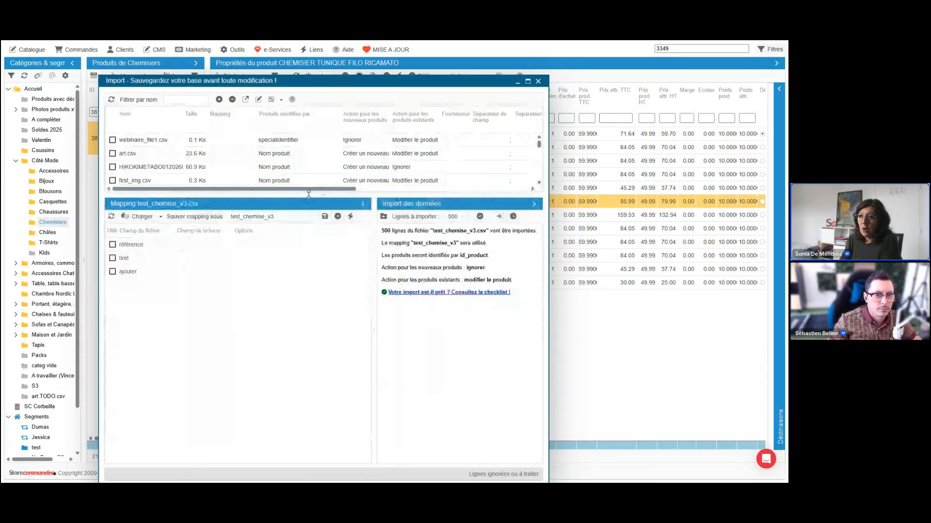
Browse the database fields available for mapping the référence field of test_chemise_v3.csv.
left_click(208, 246)
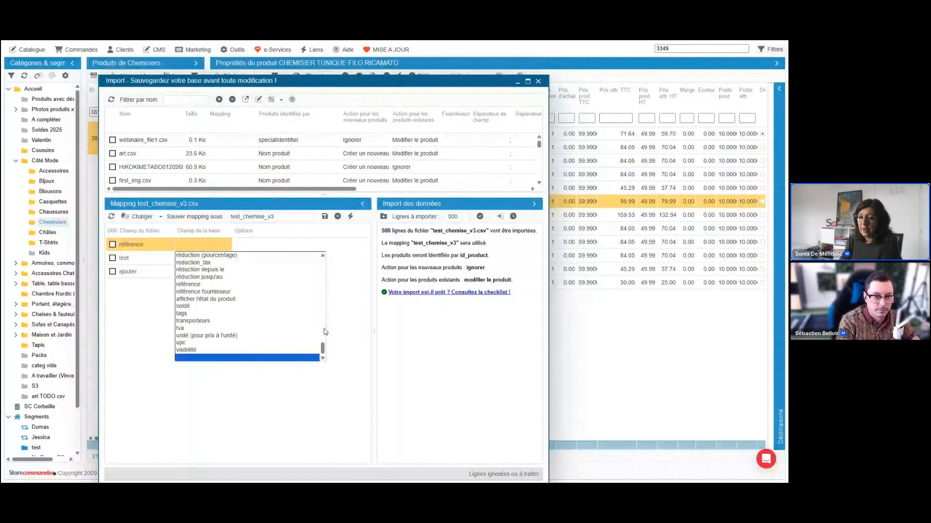
scroll(271, 310, "up", 10)
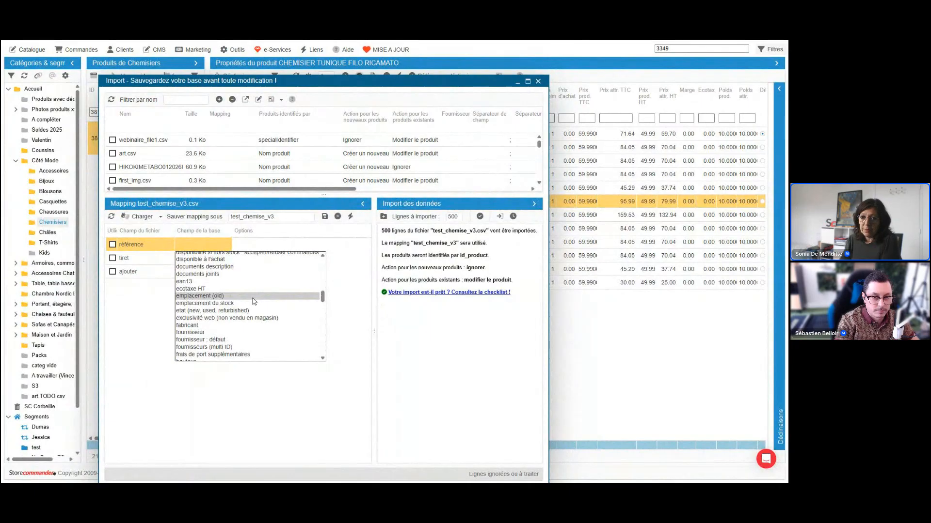
scroll(254, 301, "down", 3)
scroll(254, 301, "down", 3)
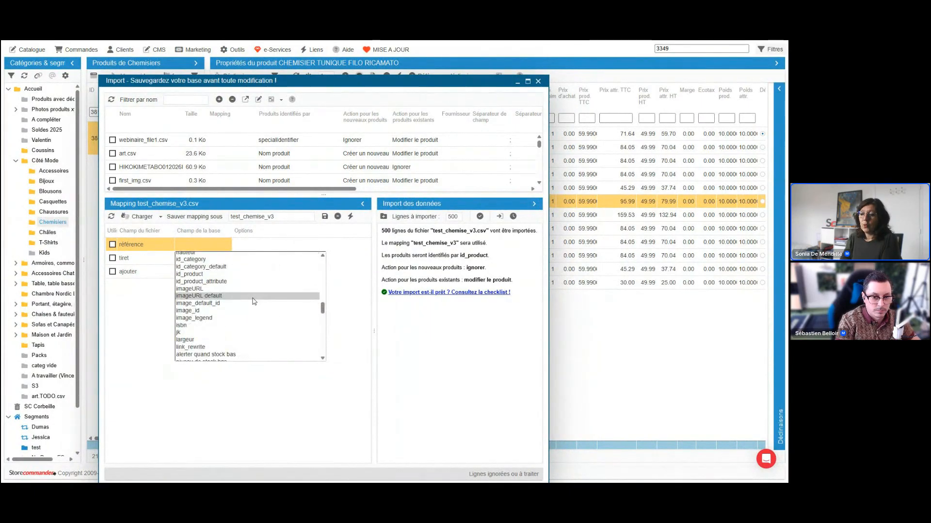
Switch to webinaire_file2 in Excel and add a "meta descr" column with the value mametadesc for reference CH-RICA-3349.
mouse_move(324, 479)
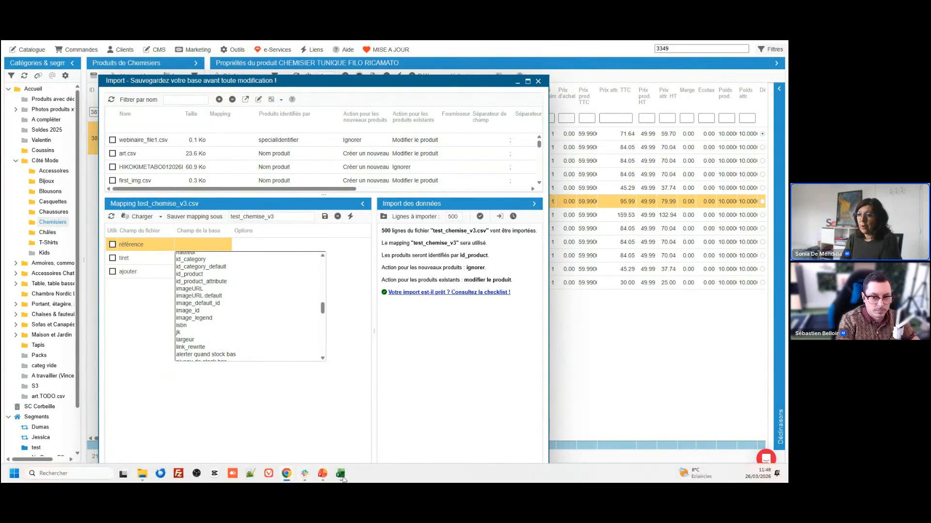
left_click(385, 434)
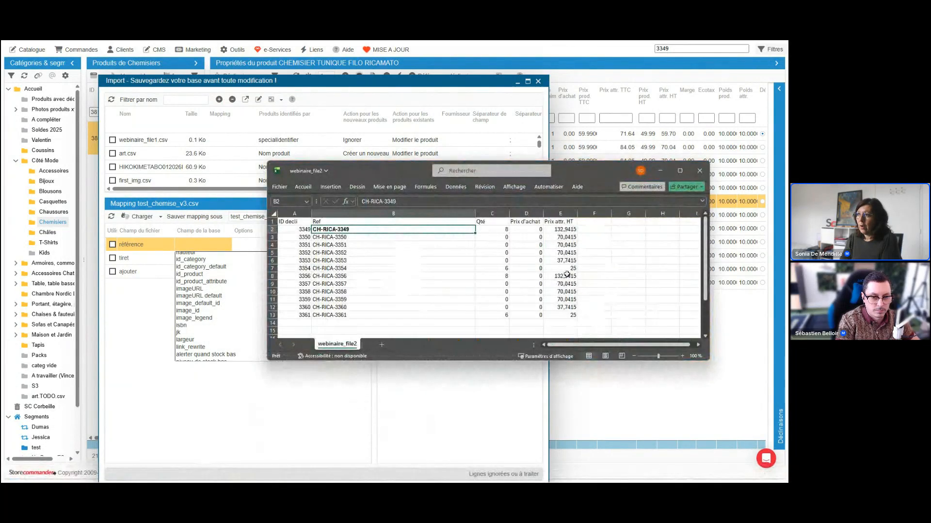
left_click(499, 213)
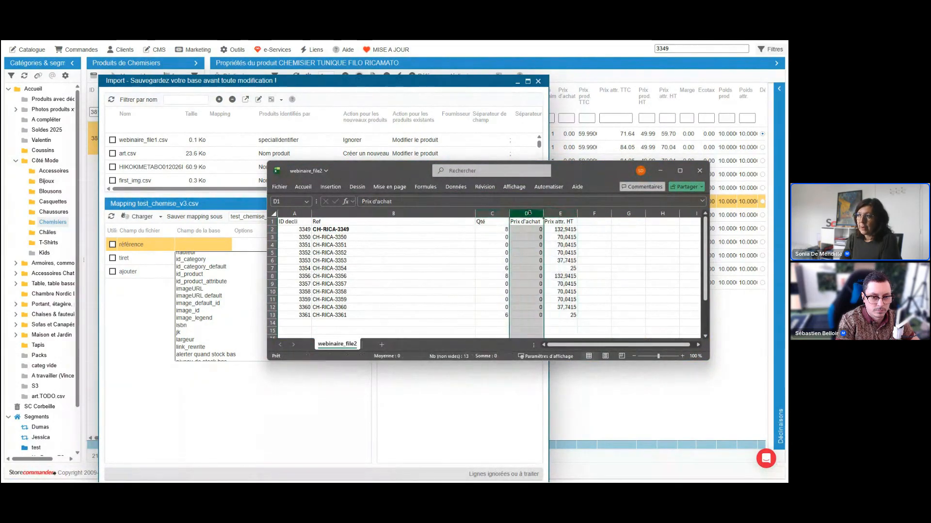
left_click(600, 225)
type("met")
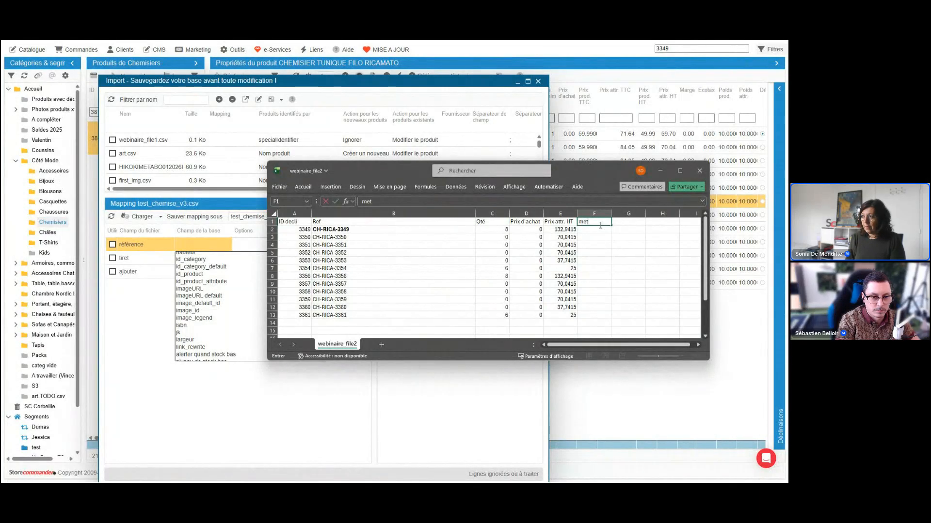
type("a descr")
key("Return")
type("mametadesc")
left_click(394, 213)
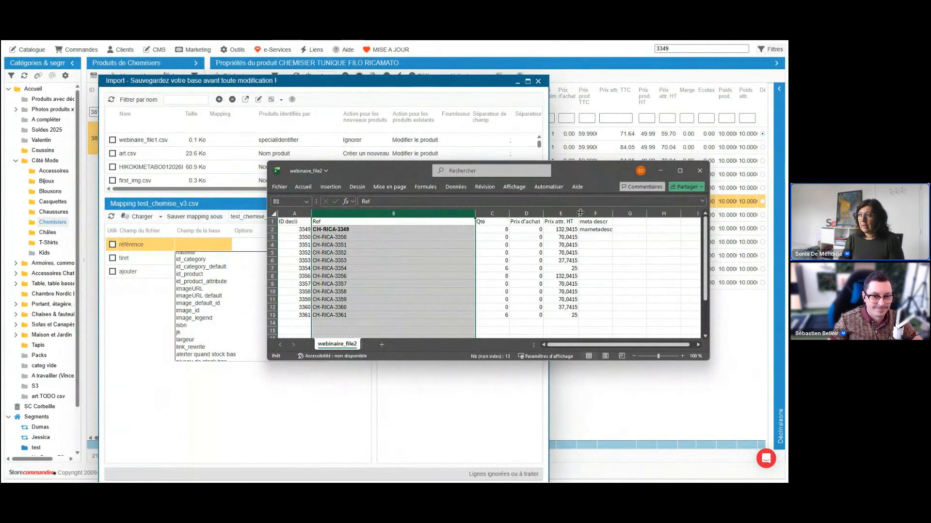
left_click(595, 214)
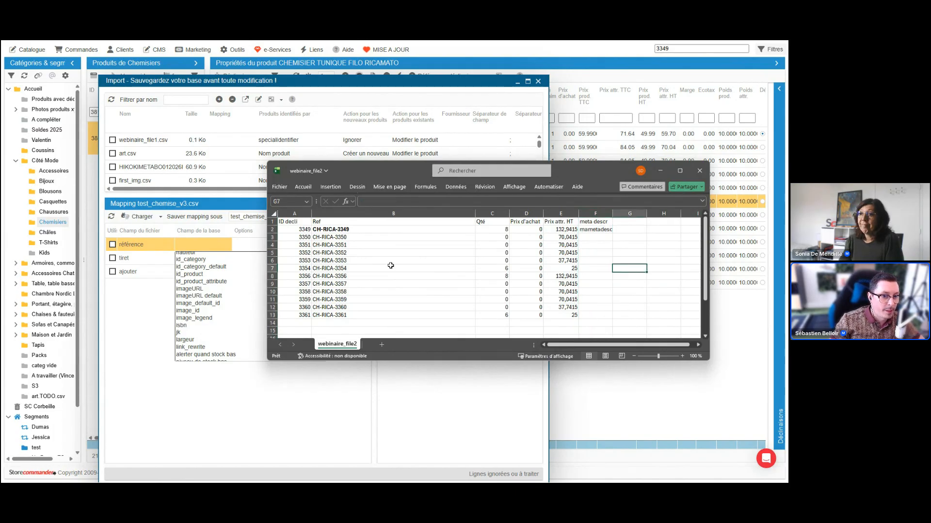
Return to the import window, extend the file list and select the 251006ImportprixGalaxusPrestaMMS.csv file.
left_click(209, 246)
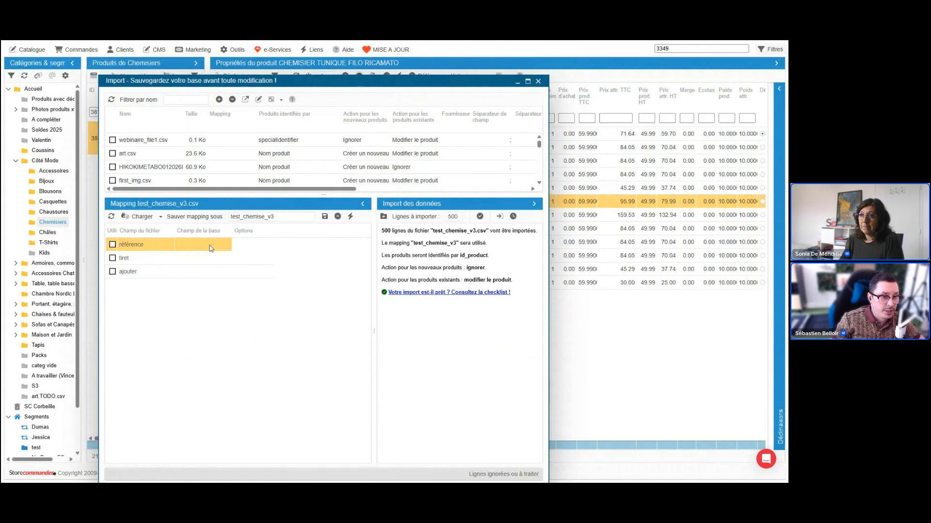
left_click_drag(293, 195, 293, 235)
left_click(289, 181)
left_click(289, 212)
scroll(289, 210, "down", 2)
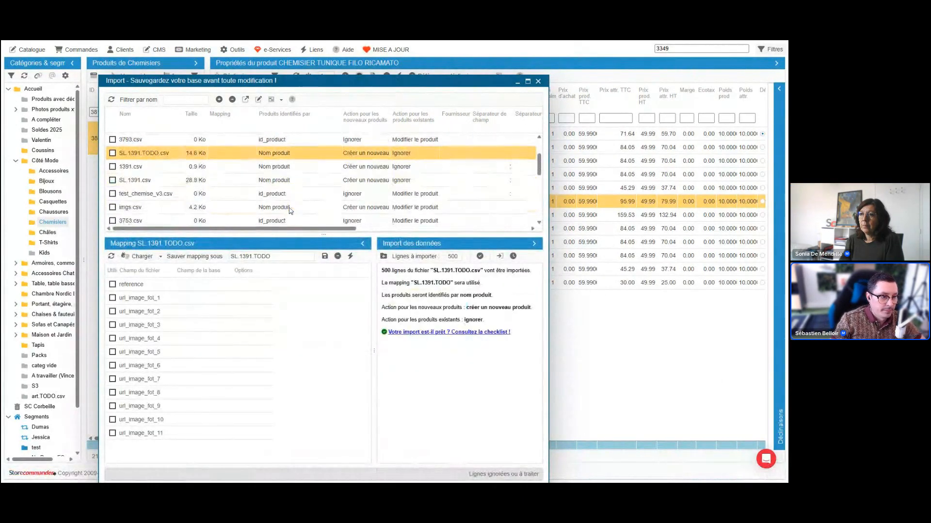
left_click(293, 195)
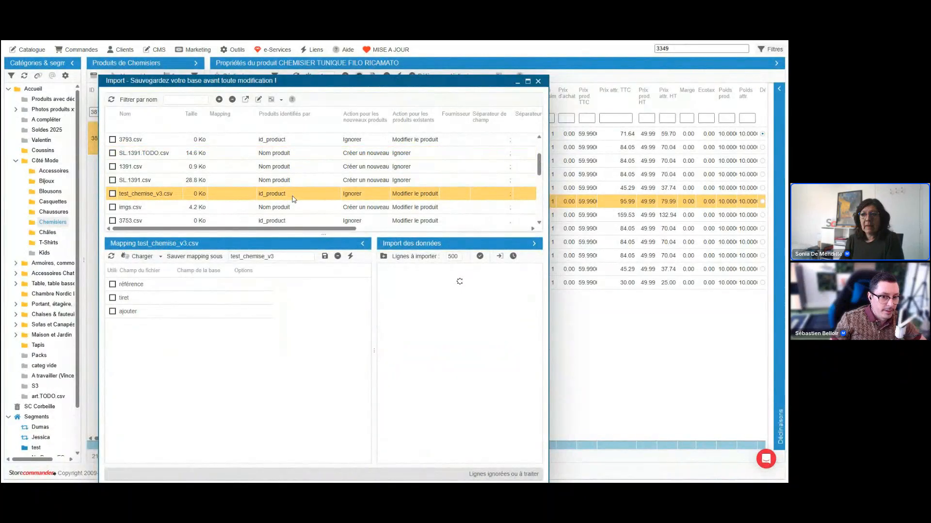
scroll(293, 199, "down", 2)
left_click(291, 193)
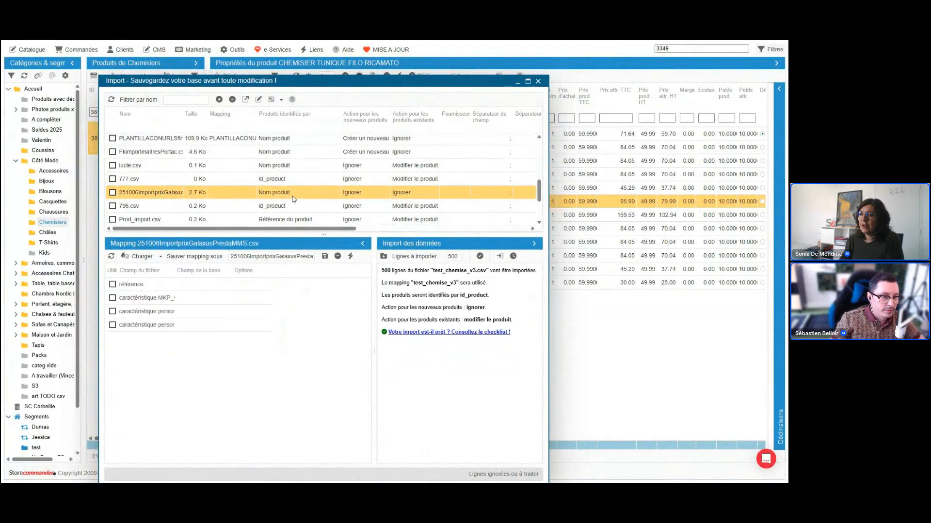
Widen the file field column and examine the référence and caractéristique MKP_Galaxus fields of the selected mapping.
left_click(171, 300)
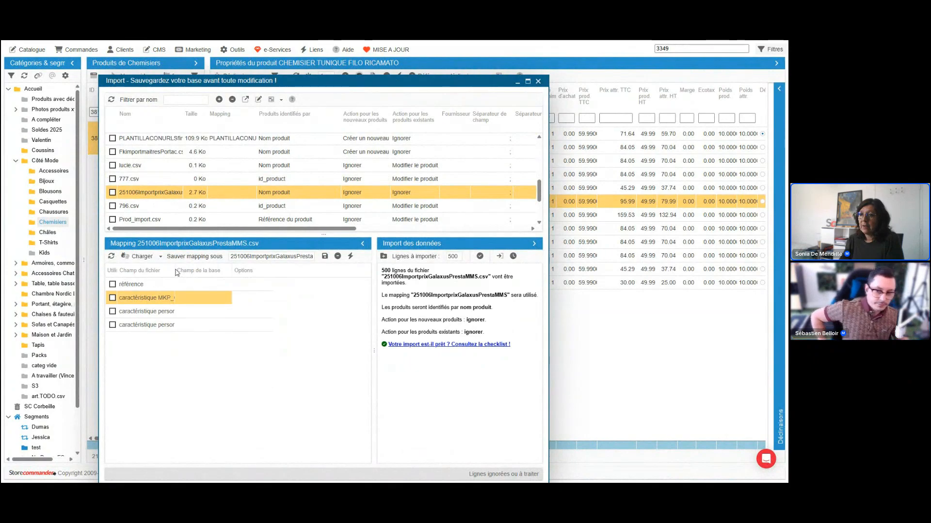
left_click_drag(173, 269, 203, 270)
left_click(243, 286)
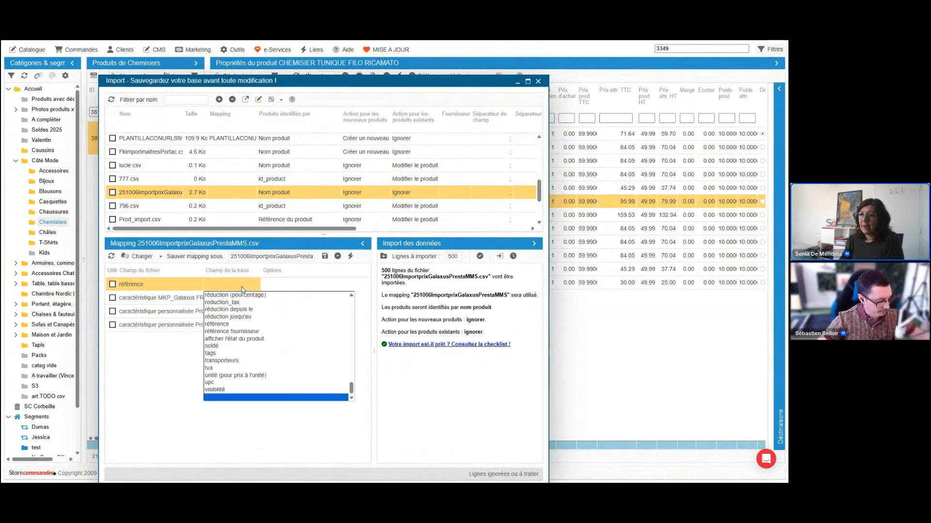
left_click(192, 299)
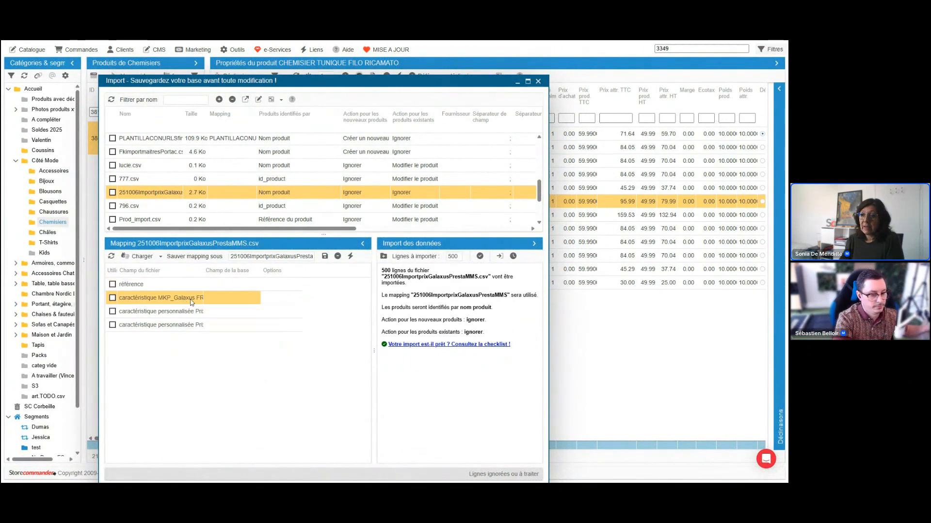
Show the mapping fields of Prod_import.csv and select its price field.
left_click(208, 220)
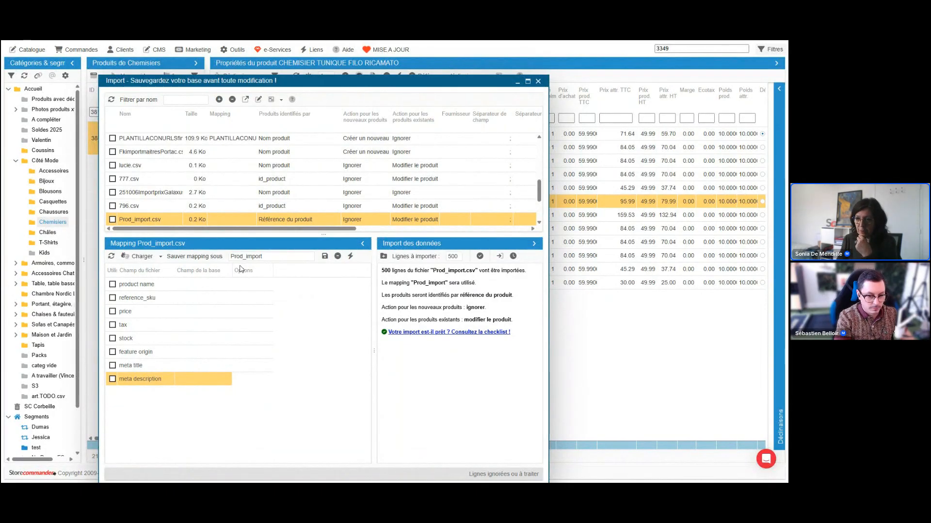
left_click(272, 313)
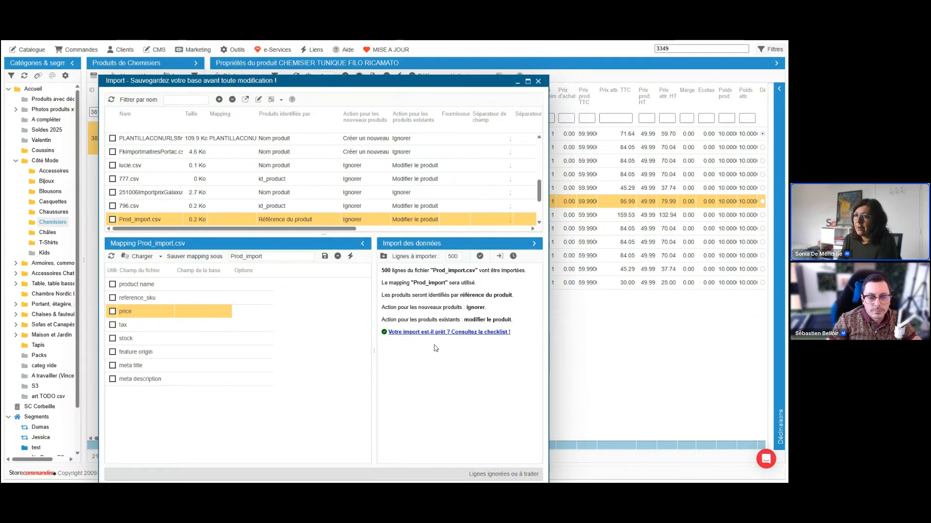
In the mapping of webinaire_file1.csv, assign ref to référence and prix to prix HT.
left_click(200, 310)
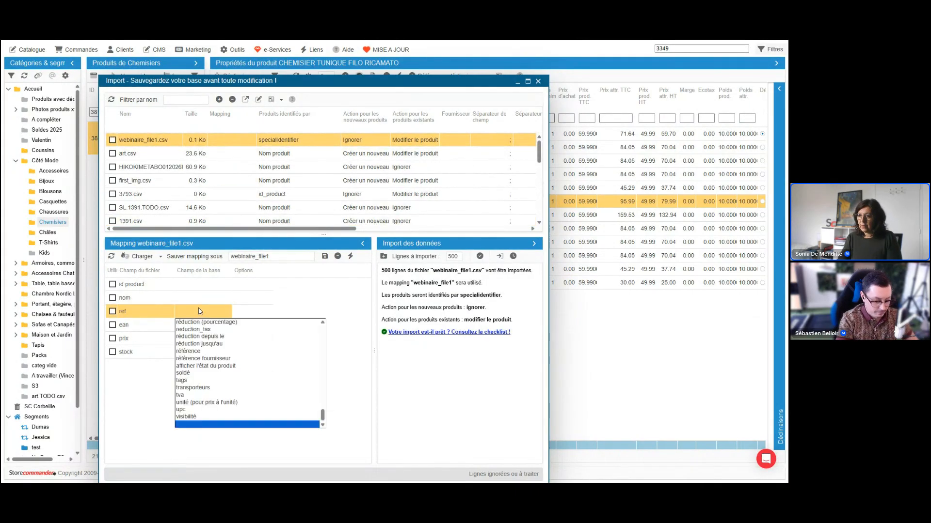
left_click(192, 382)
left_click(200, 339)
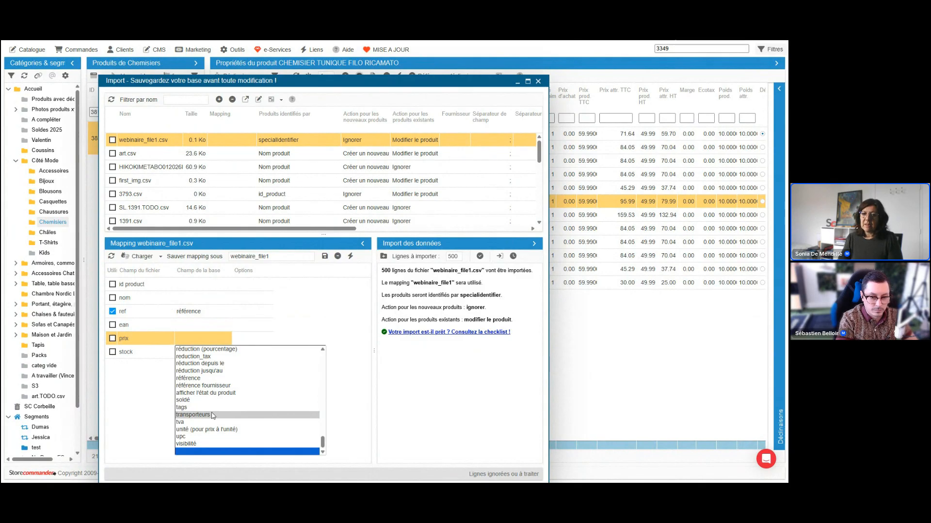
scroll(218, 387, "up", 8)
left_click(219, 377)
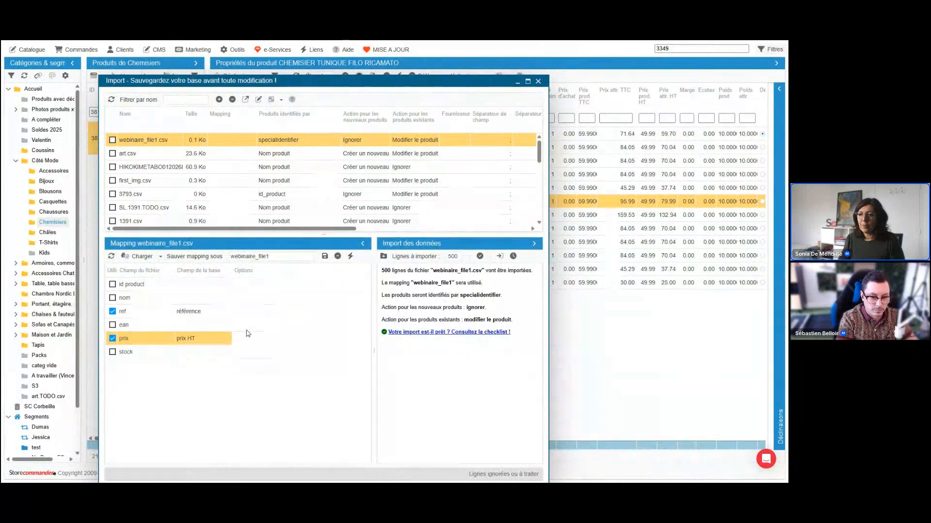
Change the database field mapped to prix to prix TTC.
left_click(207, 343)
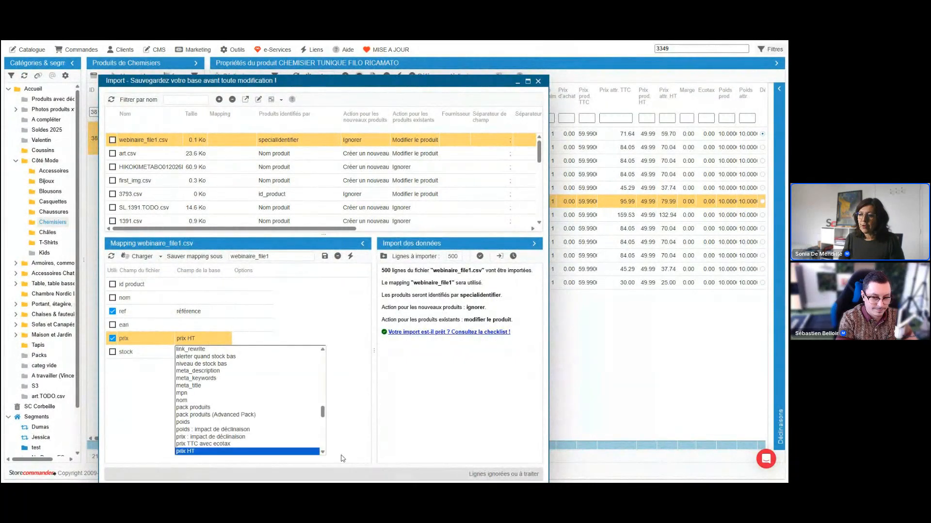
scroll(262, 447, "down", 1)
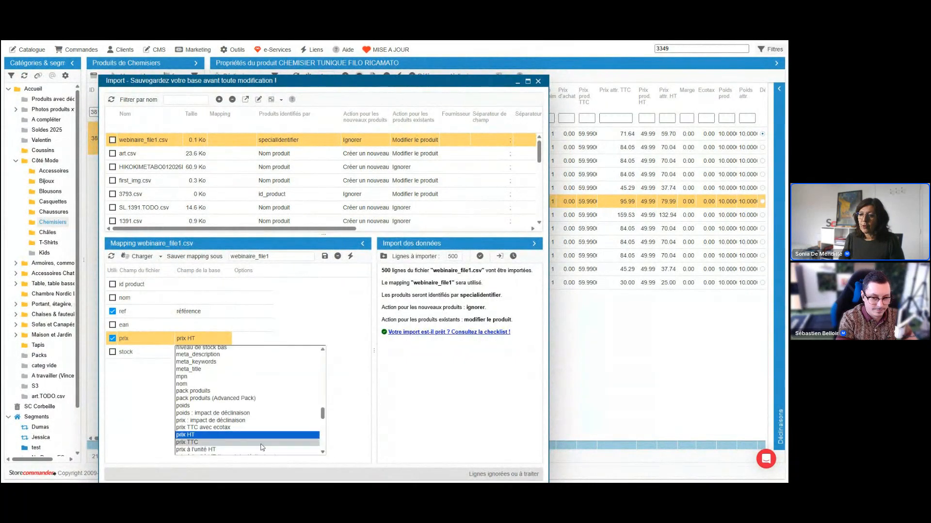
left_click(212, 441)
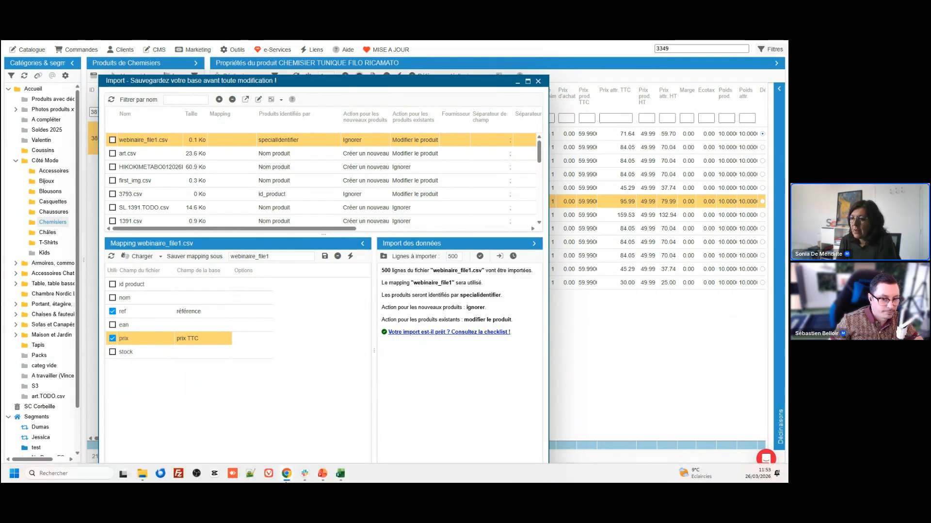
Switch to webinaire_file2 in Excel, narrow the Ref column and add the header "image" in G1.
mouse_move(341, 475)
left_click(365, 445)
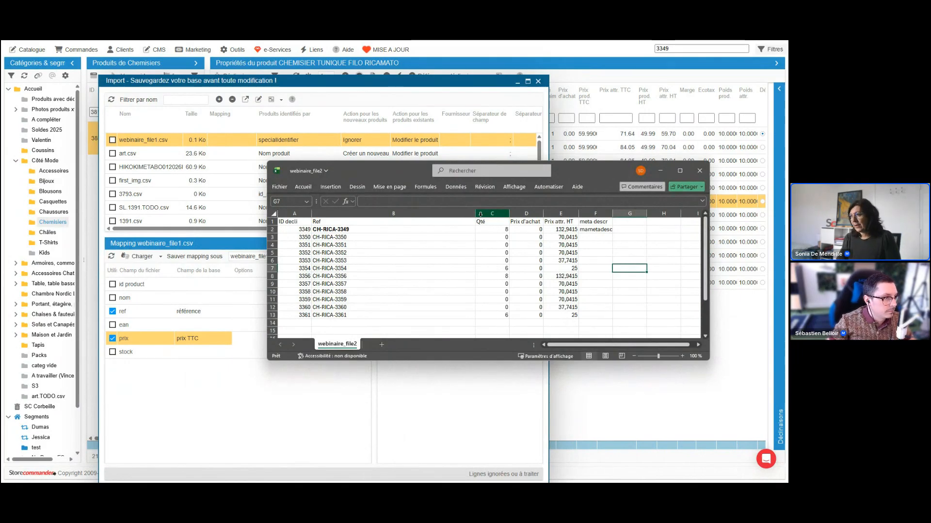
left_click_drag(475, 214, 346, 214)
left_click(507, 223)
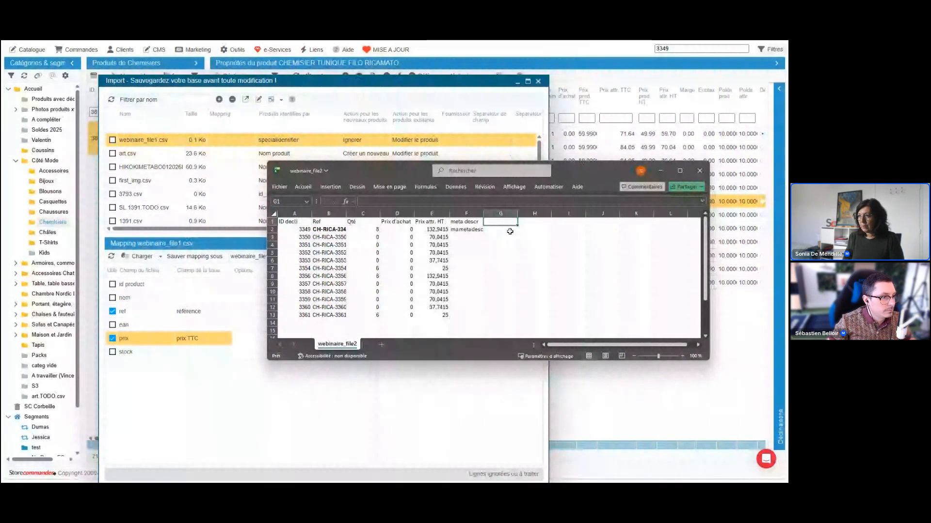
type("image")
key("Return")
type("https/")
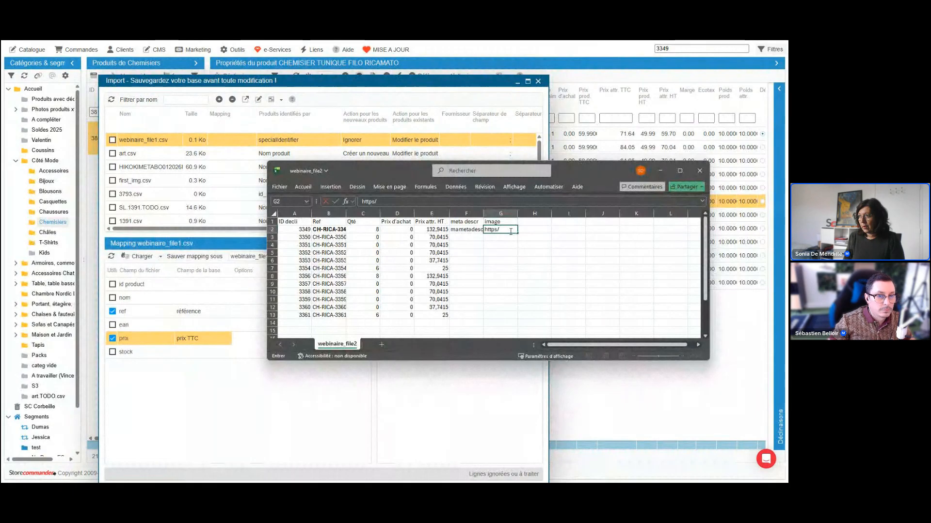
key("BackSpace")
type("://mabotuique")
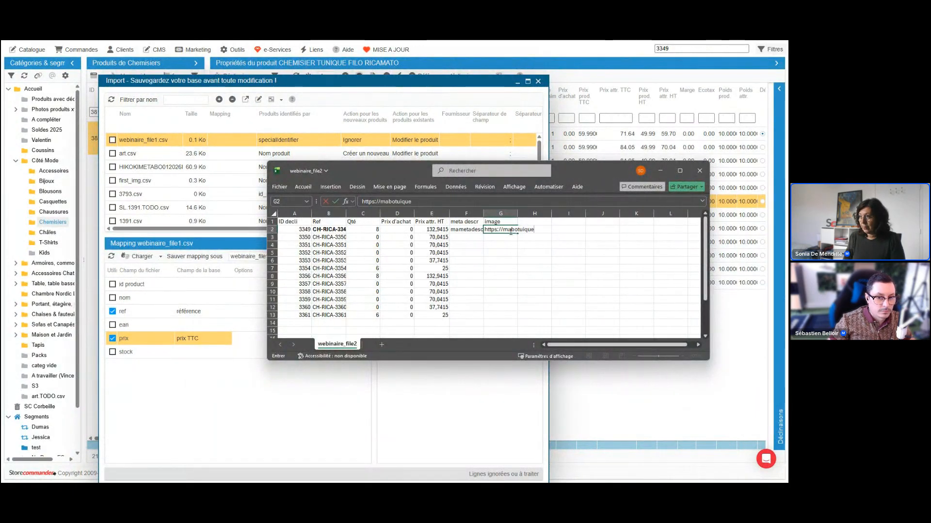
type(".com/mesimages")
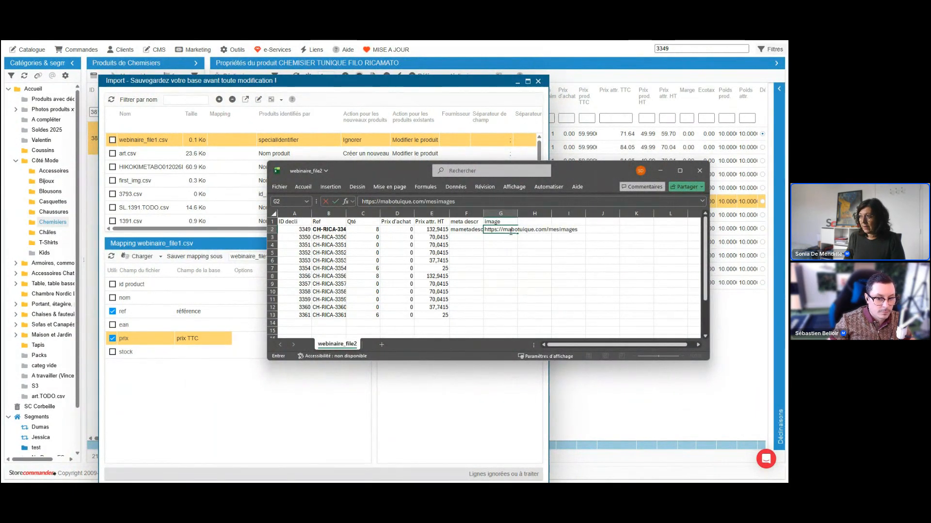
type("/image01")
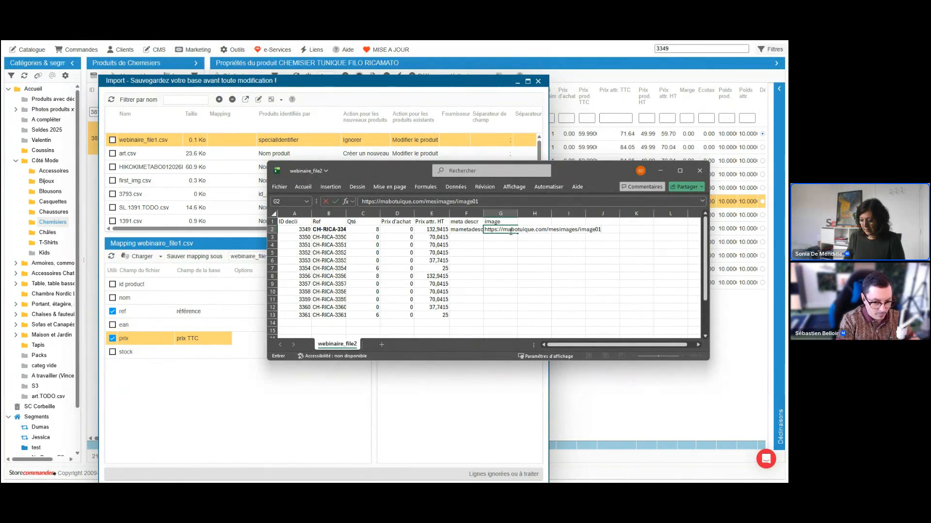
type(".jp")
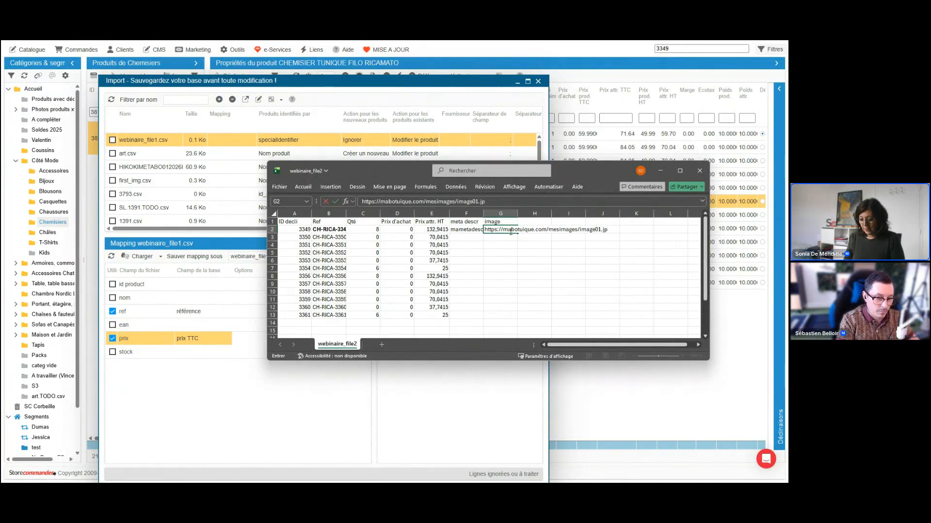
type("g")
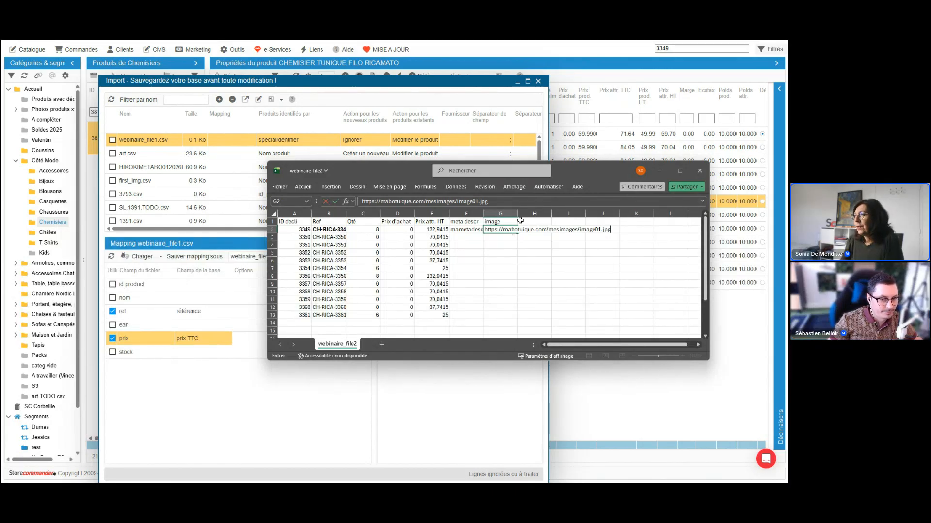
Append the same image address twice more in G2, separating the addresses with commas.
left_click(510, 204)
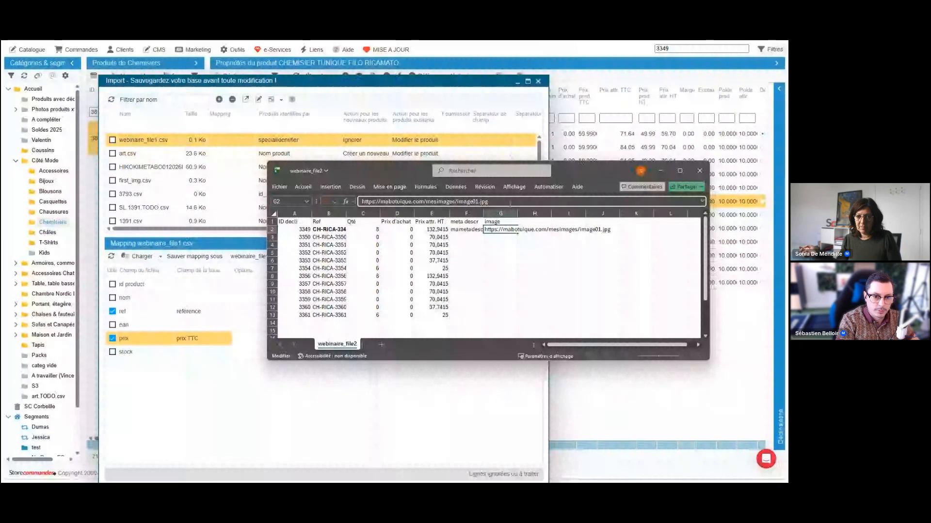
left_click(510, 201)
type(",https://mabotuique.com/mesimages/image01.jpg,https://mabotuique.com/mesimages/image01.jpg")
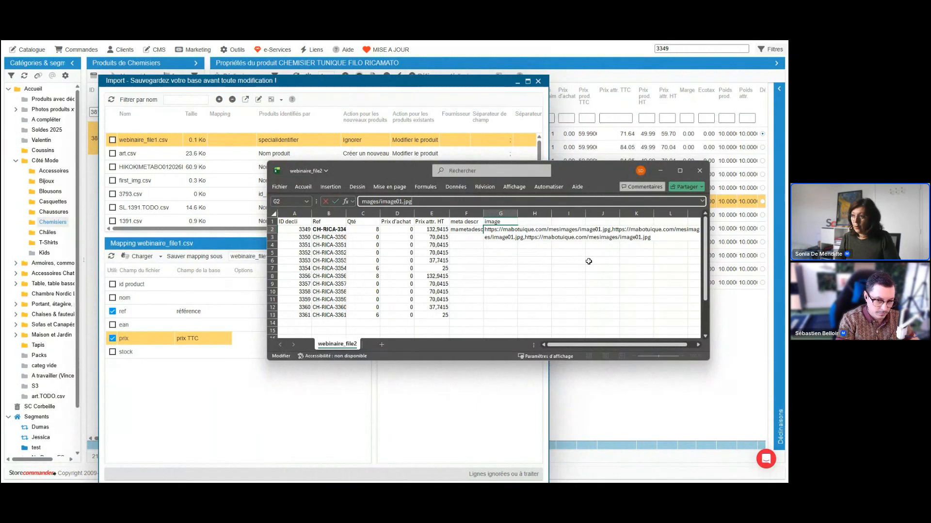
left_click(531, 252)
left_click(505, 221)
left_click(495, 202)
type("1")
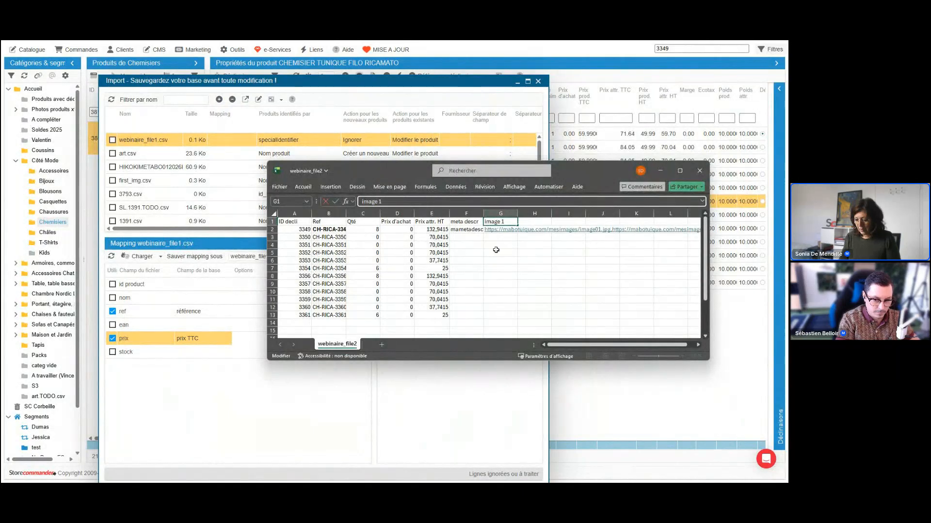
left_click(532, 222)
type("img")
key("Return")
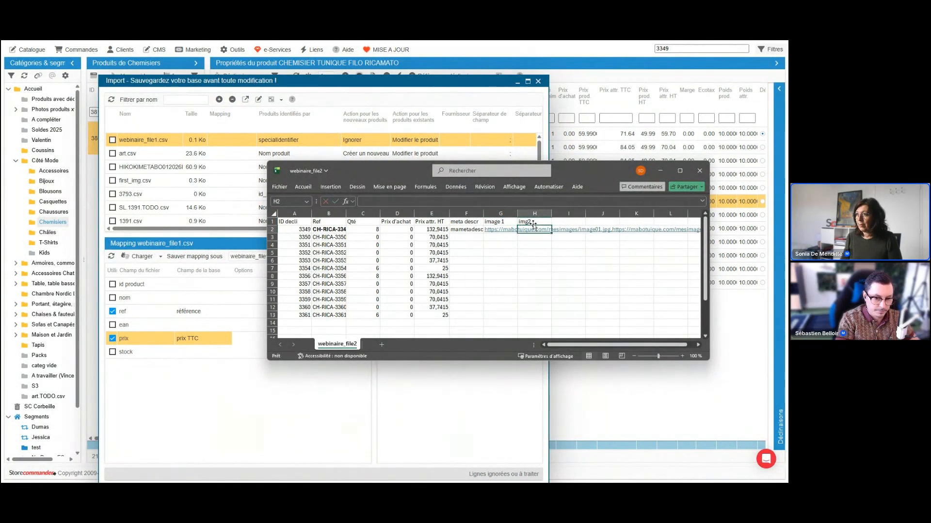
type("https://mabotuique.com/mesimages/image01.jpg")
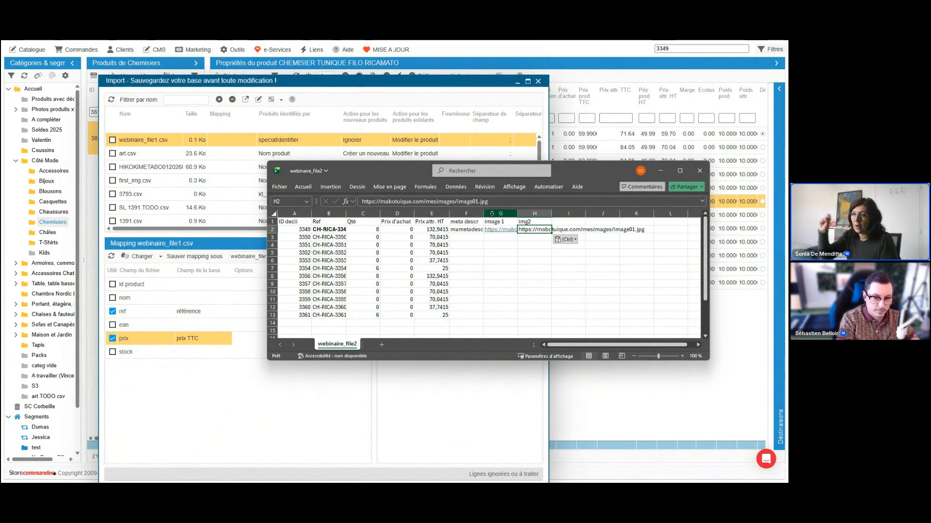
left_click(534, 214)
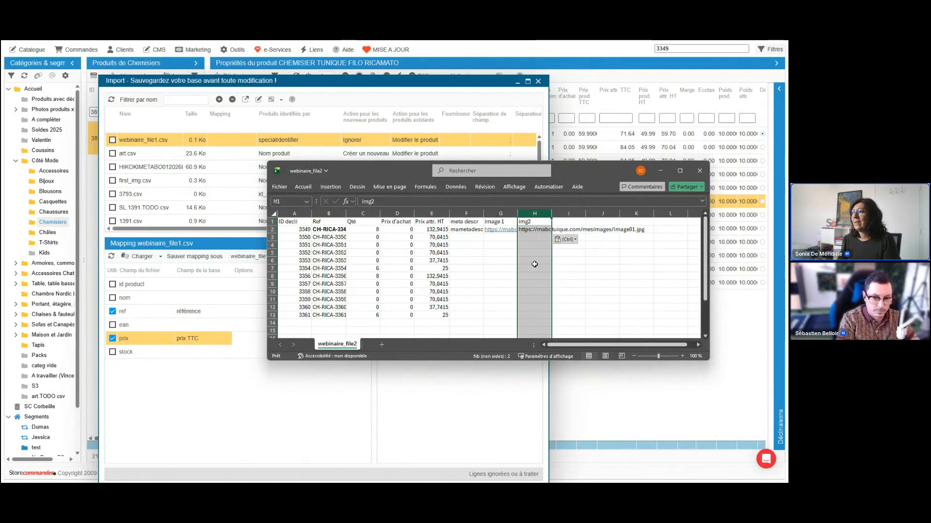
Close the import window, display the images of product CHEMISIER TUNIQUE FILO RICAMATO and widen the Défaut column.
left_click(537, 82)
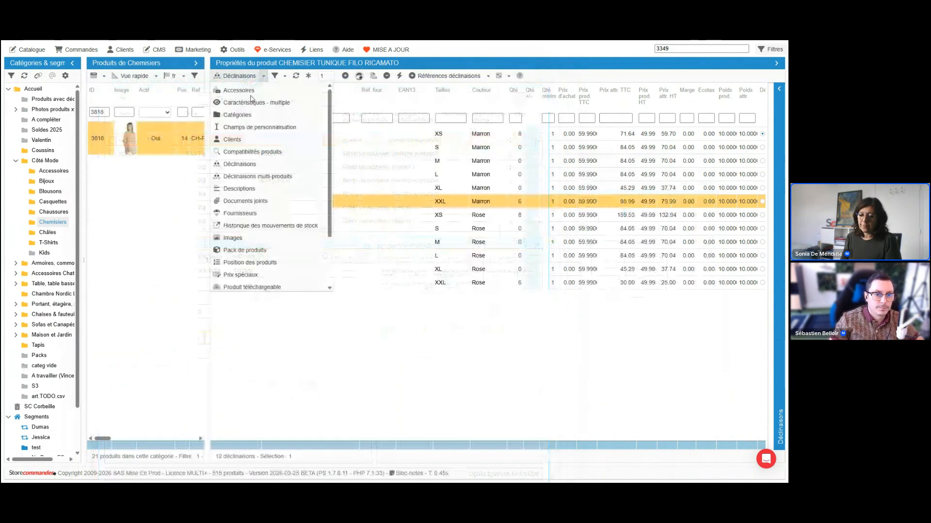
left_click(233, 238)
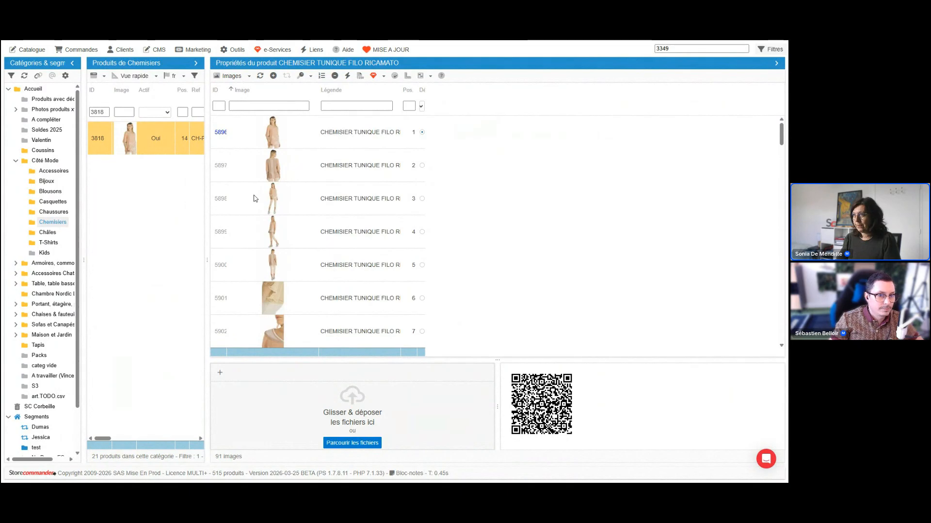
left_click_drag(426, 97, 506, 101)
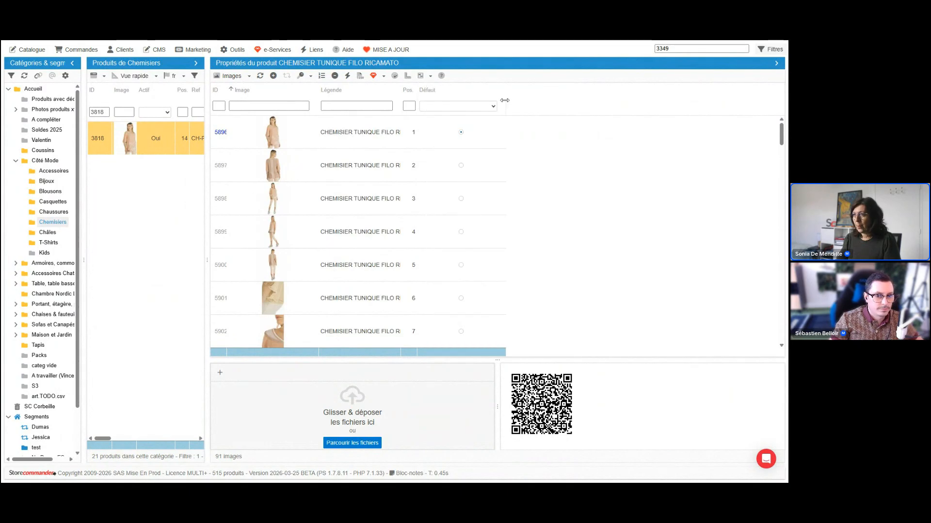
Reorder the product's images by moving image 3 below image 5, image 6 below image 8 and image 10 above image 9.
scroll(324, 266, "down", 2)
left_click_drag(335, 256, 341, 330)
left_click_drag(378, 144, 369, 222)
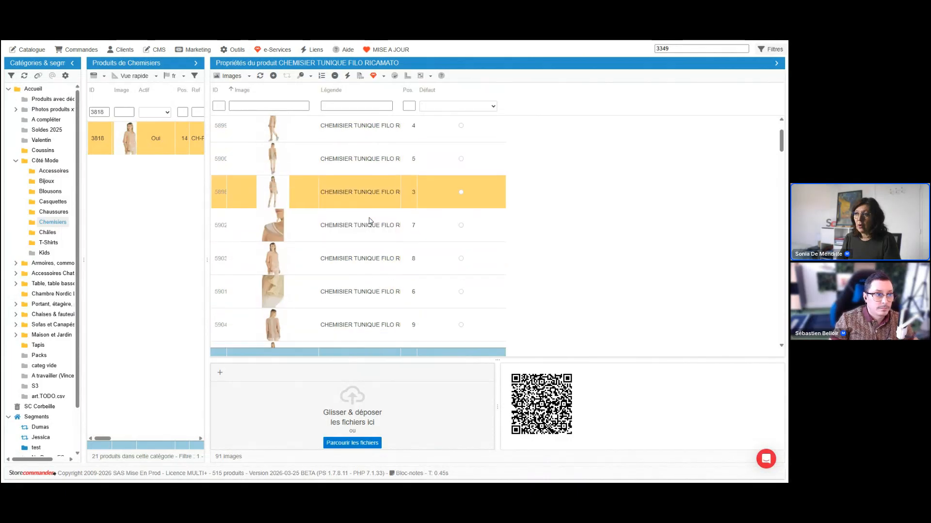
scroll(369, 333, "down", 3)
left_click_drag(370, 327, 380, 260)
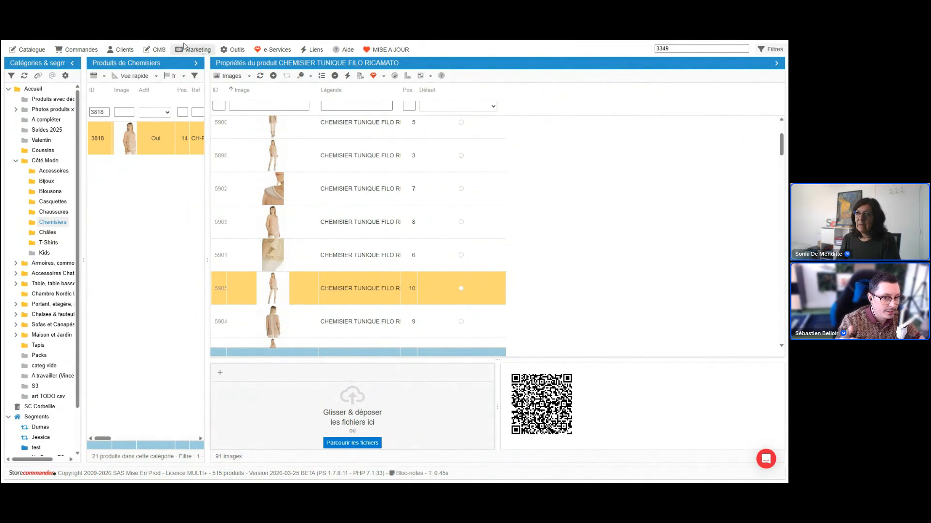
Switch to webinaire_file2 in Excel, delete the columns from Qté through meta descr and maximize the workbook.
mouse_move(337, 475)
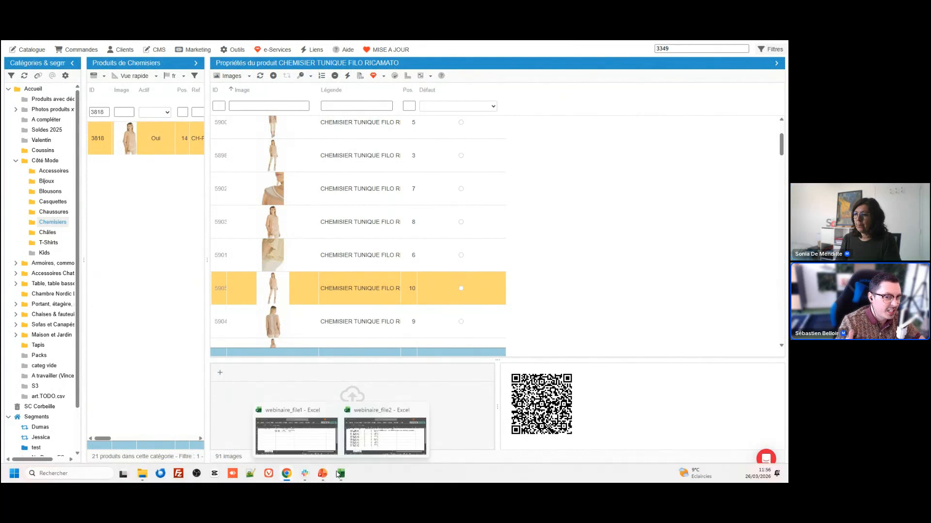
left_click(347, 459)
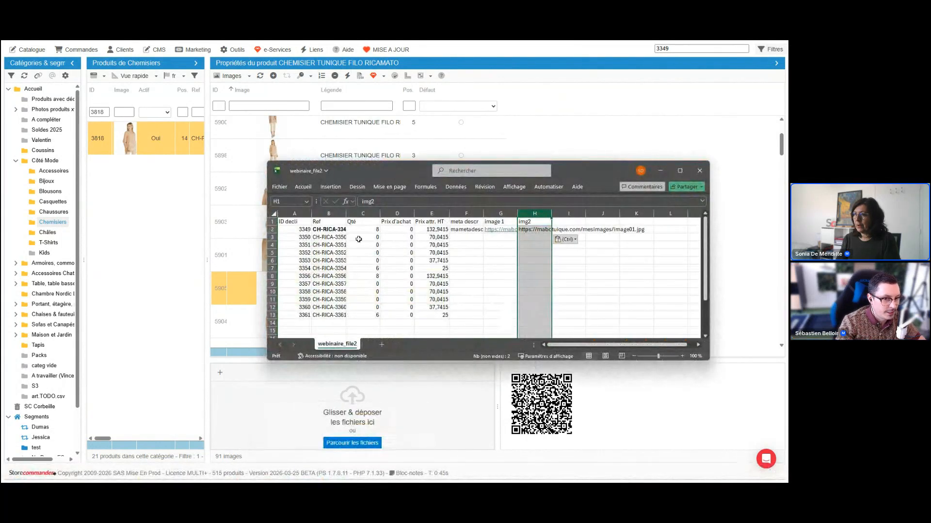
left_click(357, 213)
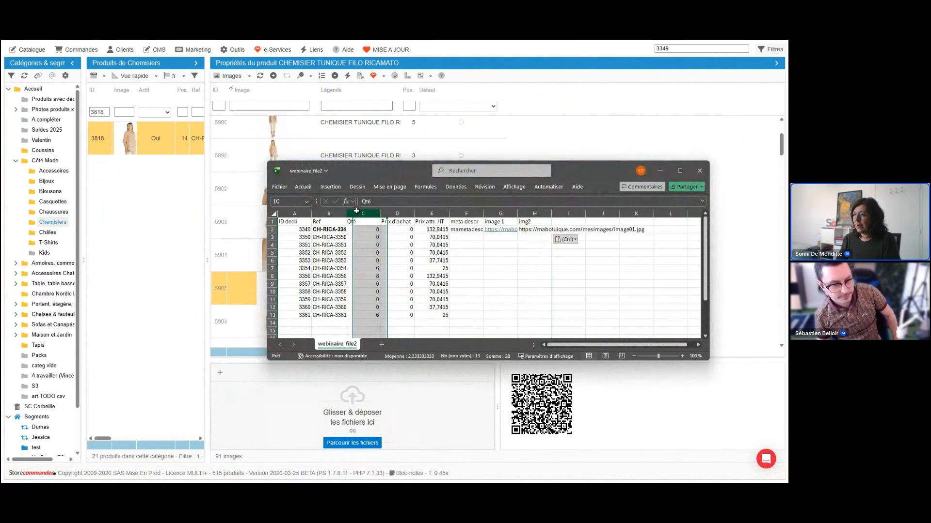
left_click_drag(357, 212, 463, 294)
key("ctrl+minus")
left_click(680, 171)
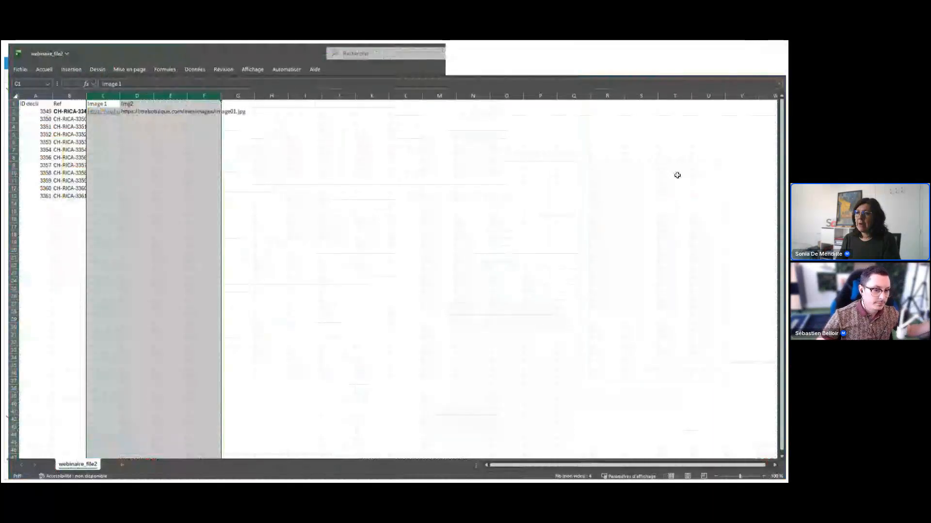
Add the header "img3" in E1 for a third image column.
left_click(102, 94)
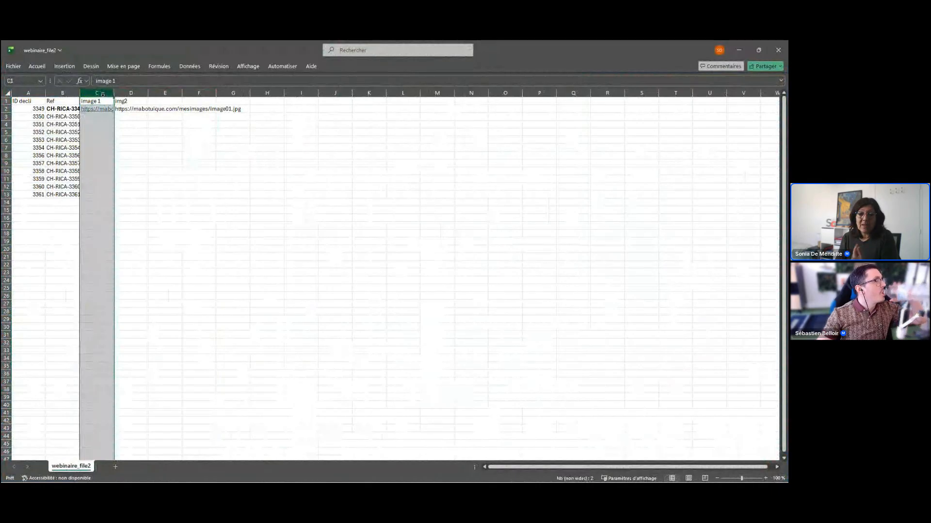
left_click(164, 100)
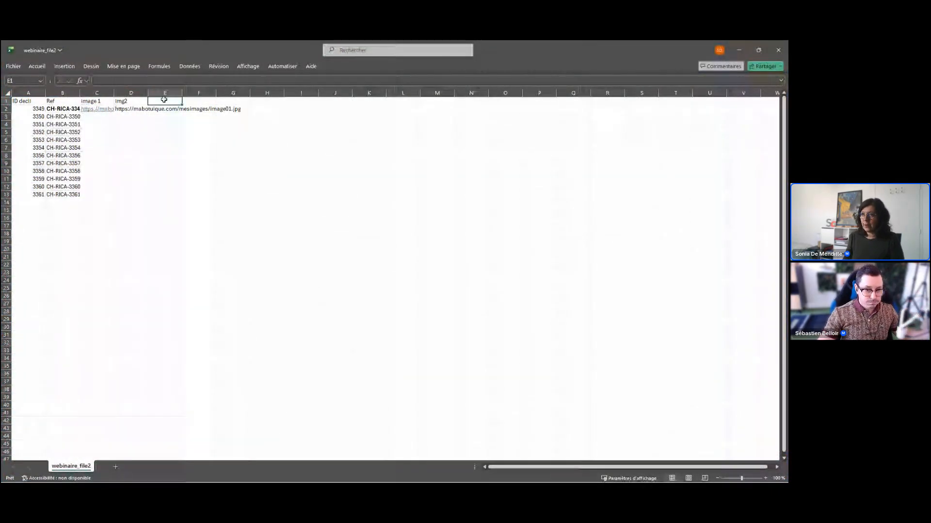
type("img3")
key("Return")
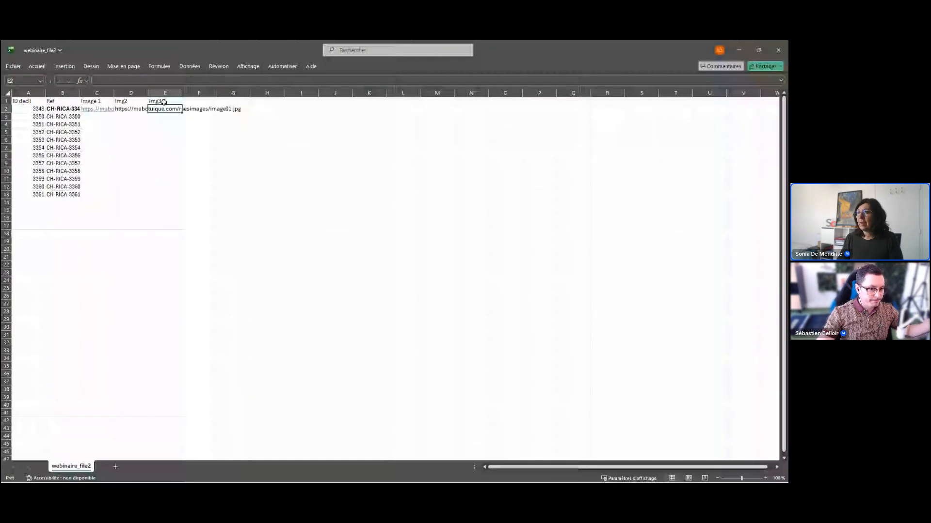
left_click(164, 93)
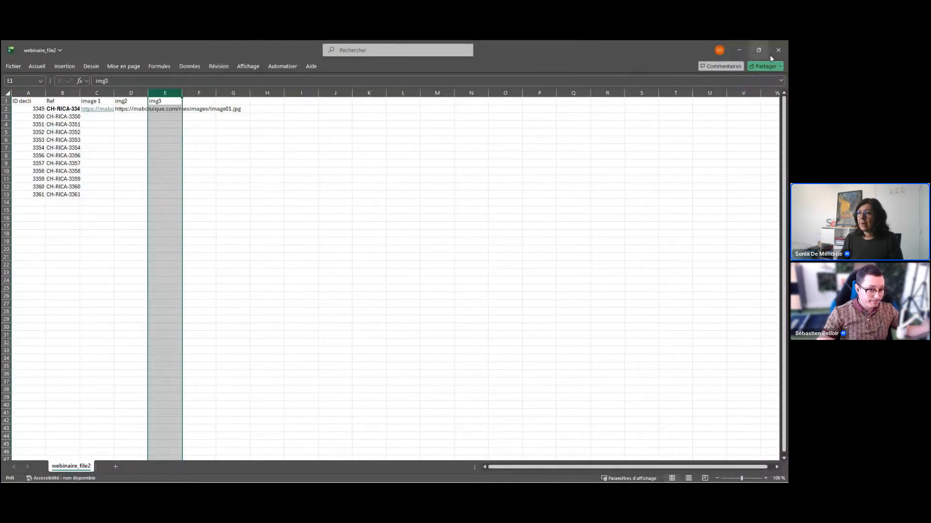
Return to Store Commander, open the CSV import, enlarge its file list and load the mapping of 1391.csv.
left_click(738, 51)
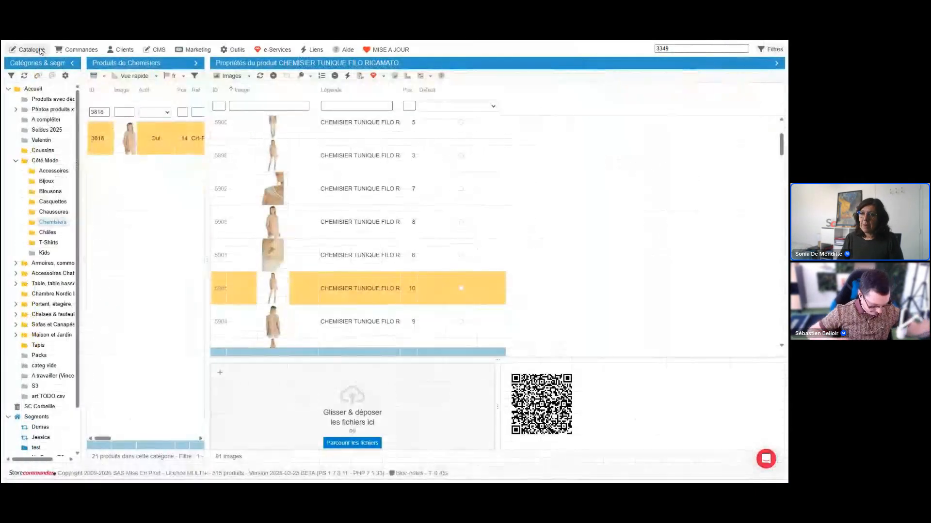
left_click(28, 50)
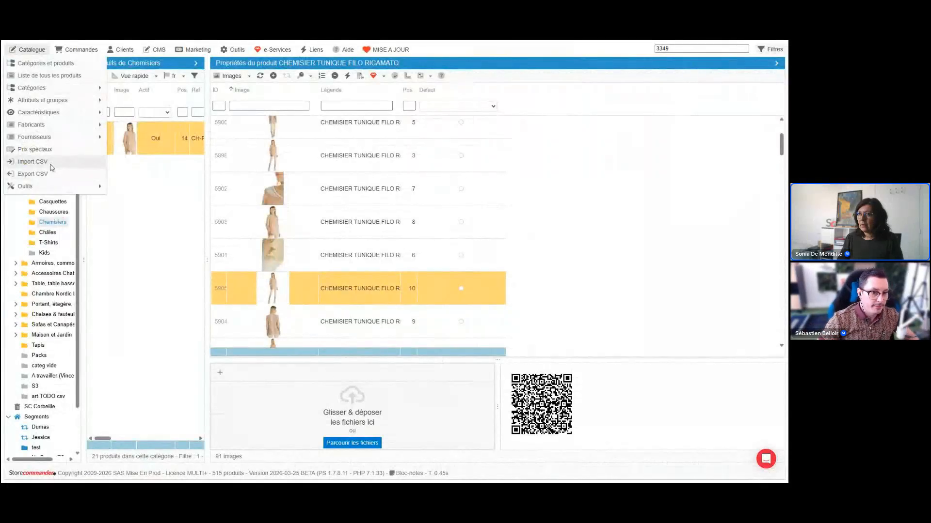
left_click(51, 162)
left_click_drag(225, 179, 224, 203)
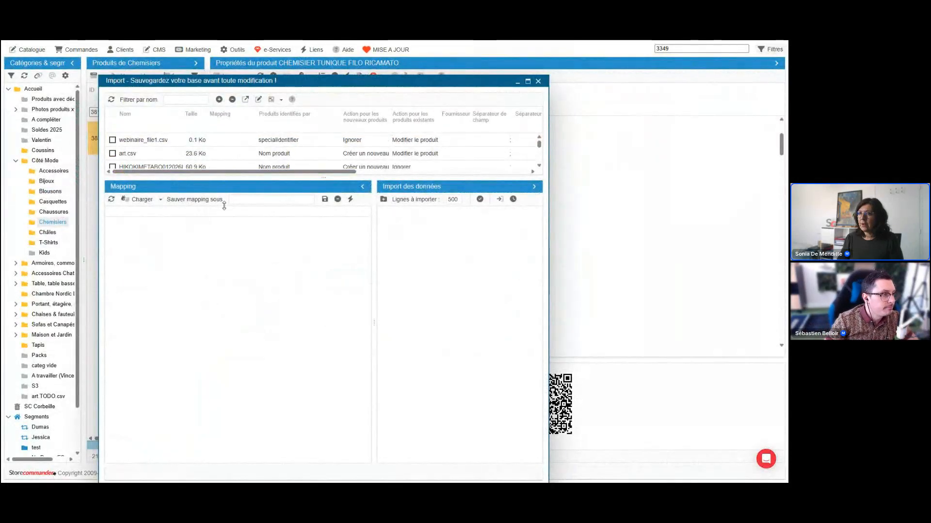
scroll(255, 160, "down", 2)
left_click(255, 166)
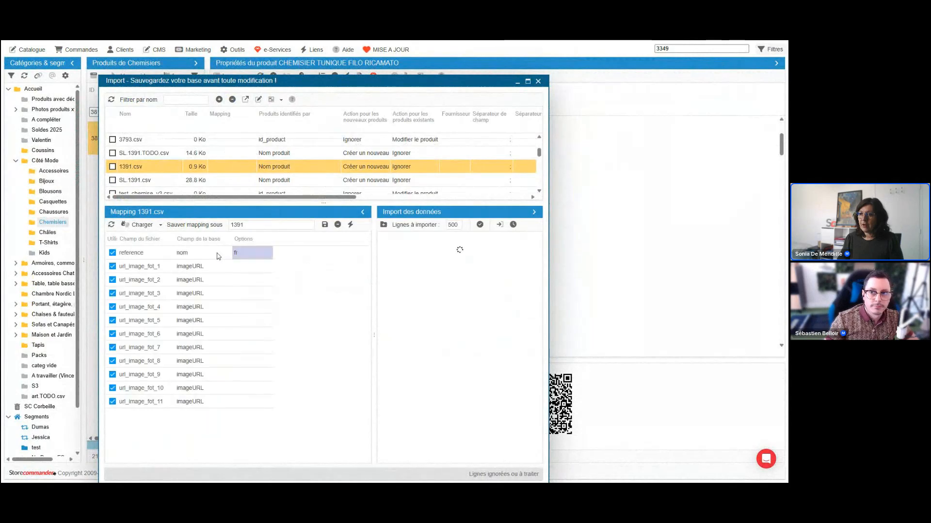
Change the database field mapped to url_image_fot_6 to imageURL default.
left_click(194, 257)
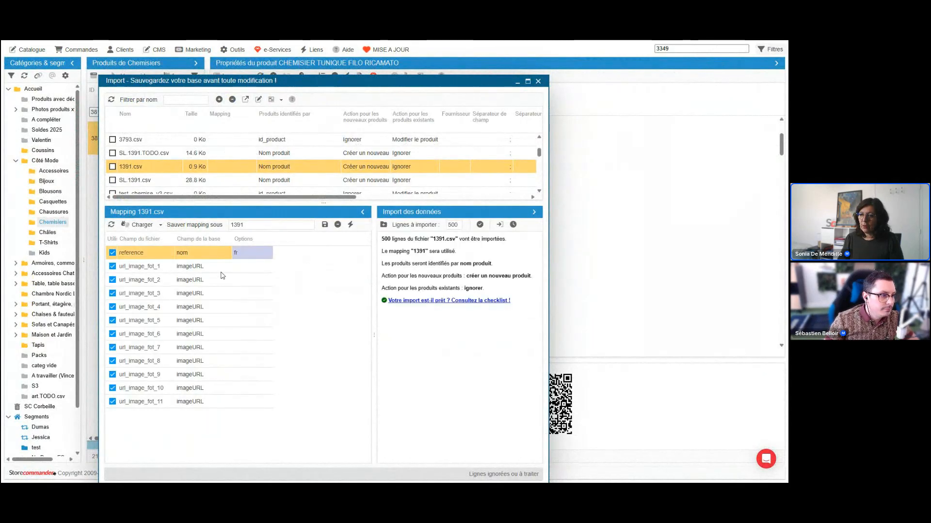
left_click(203, 334)
left_click(190, 335)
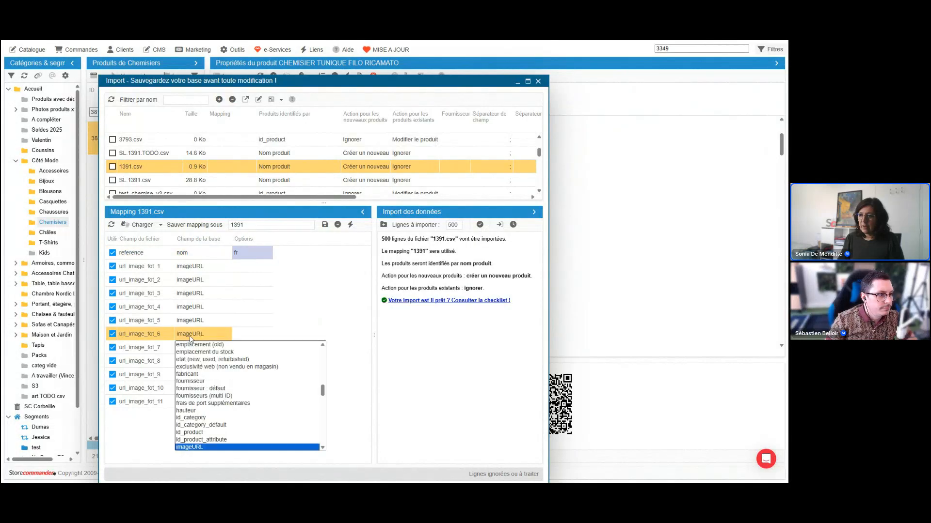
left_click(323, 448)
left_click(322, 448)
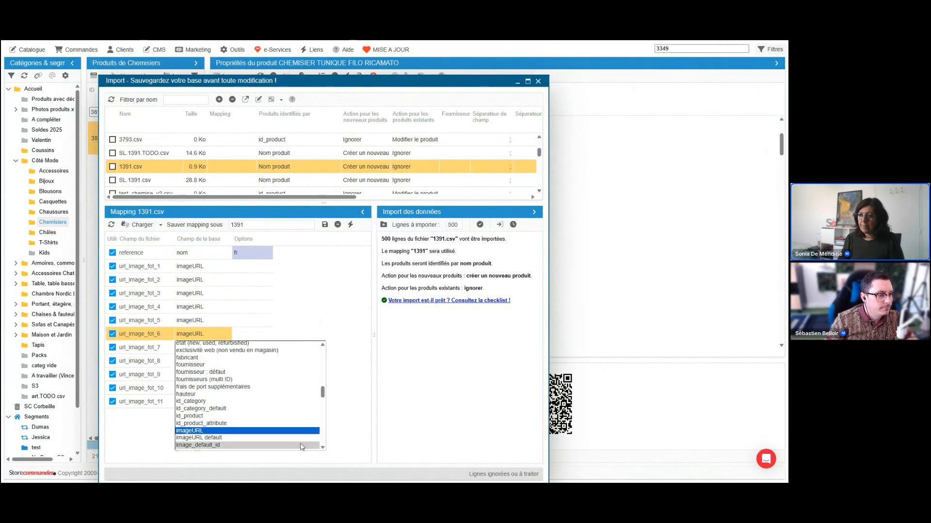
left_click(272, 441)
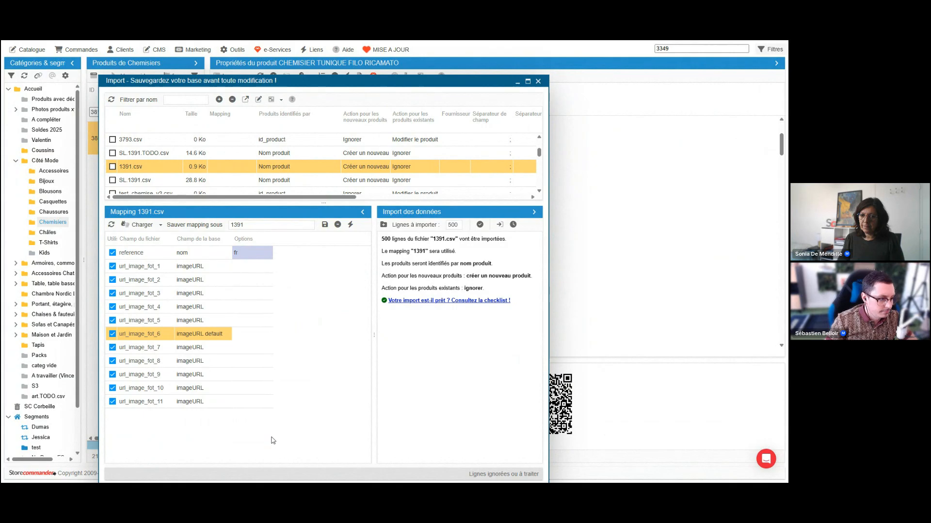
Map url_image_fot_7 to image_legend and url_image_fot_8 to image_id, and move the import window to uncover the product's image list.
left_click(199, 348)
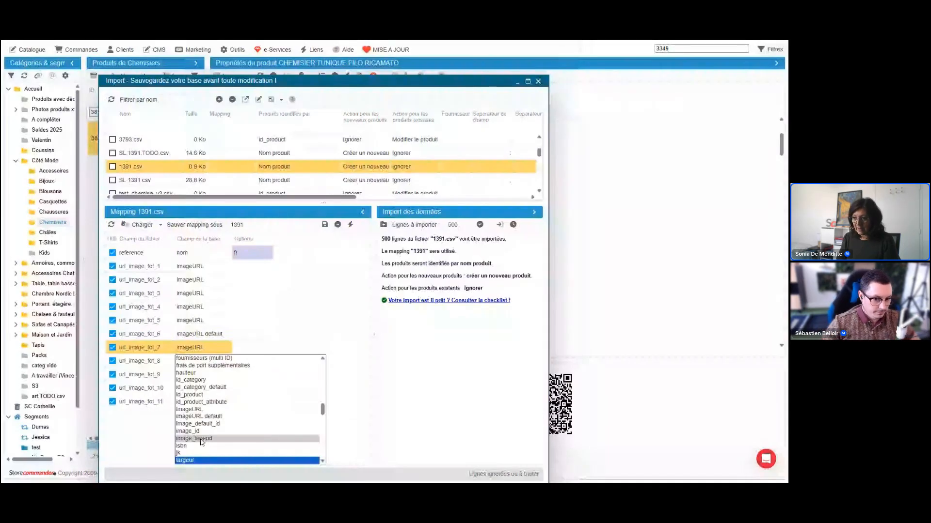
left_click(201, 440)
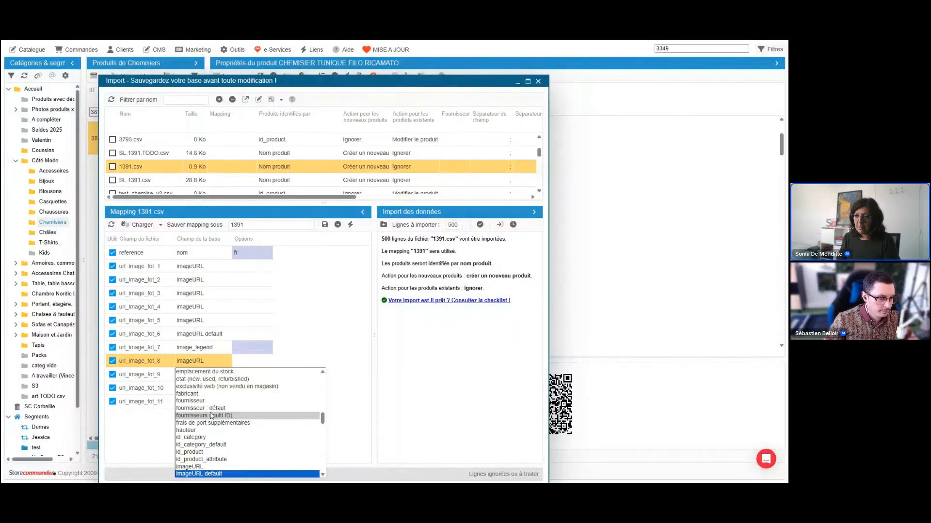
scroll(211, 416, "down", 2)
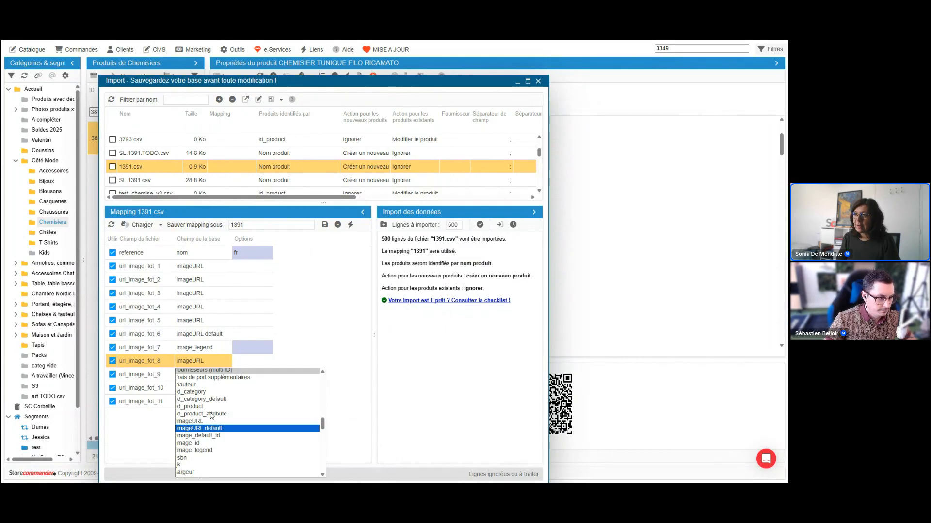
left_click_drag(289, 80, 289, 205)
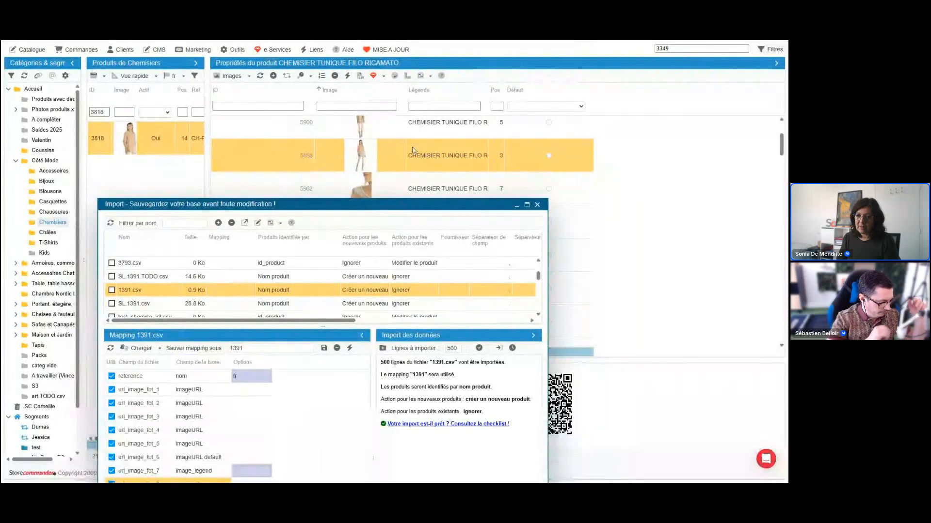
left_click(217, 438)
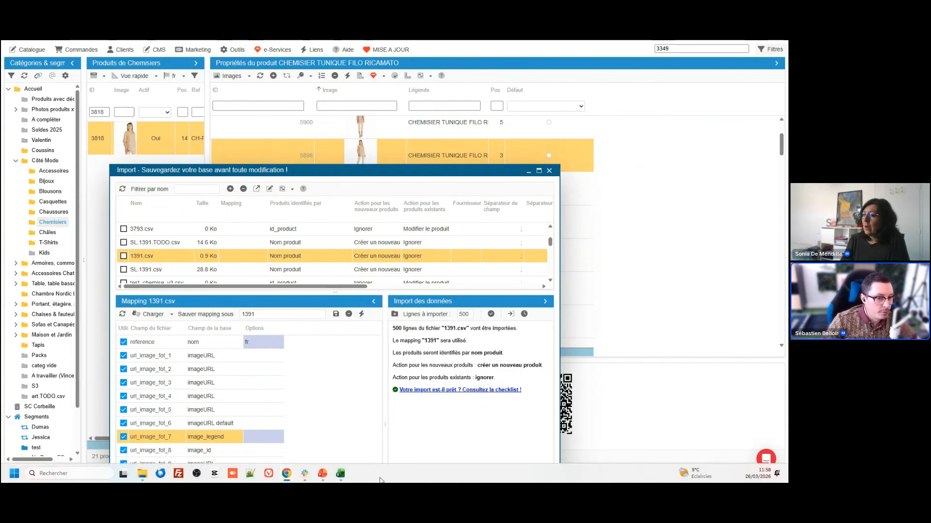
Switch to webinaire_file2 in Excel and clear the "image 1" header in C1 and the image addresses in C2.
mouse_move(342, 478)
left_click(395, 427)
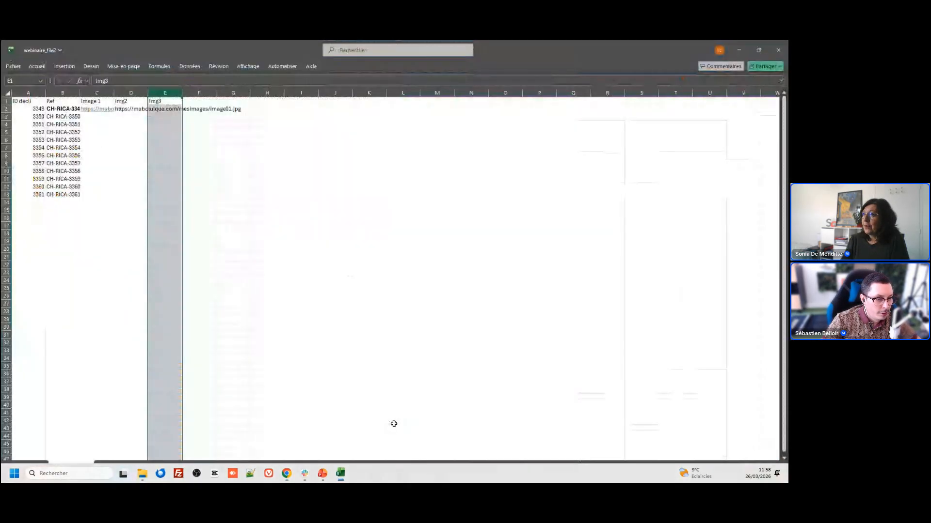
left_click_drag(108, 94, 231, 95)
key("BackSpace")
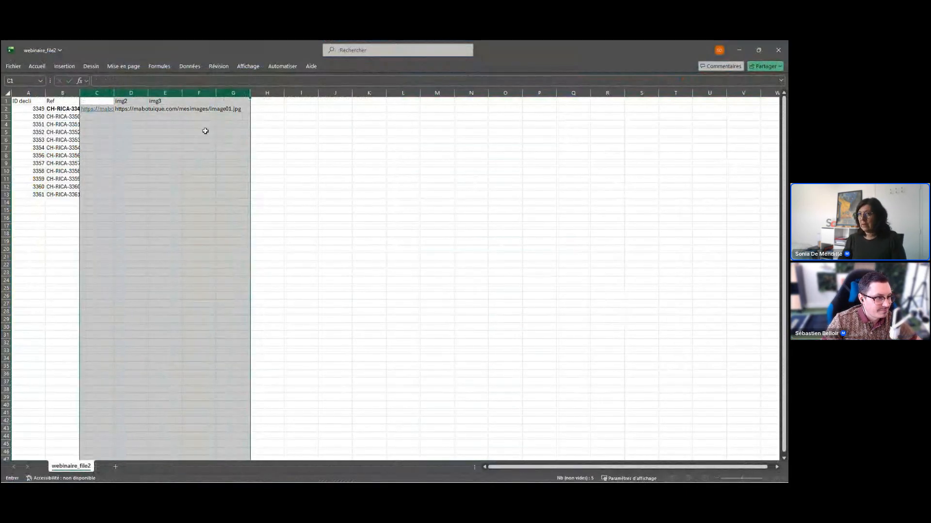
left_click(246, 139)
left_click(116, 109)
left_click(107, 103)
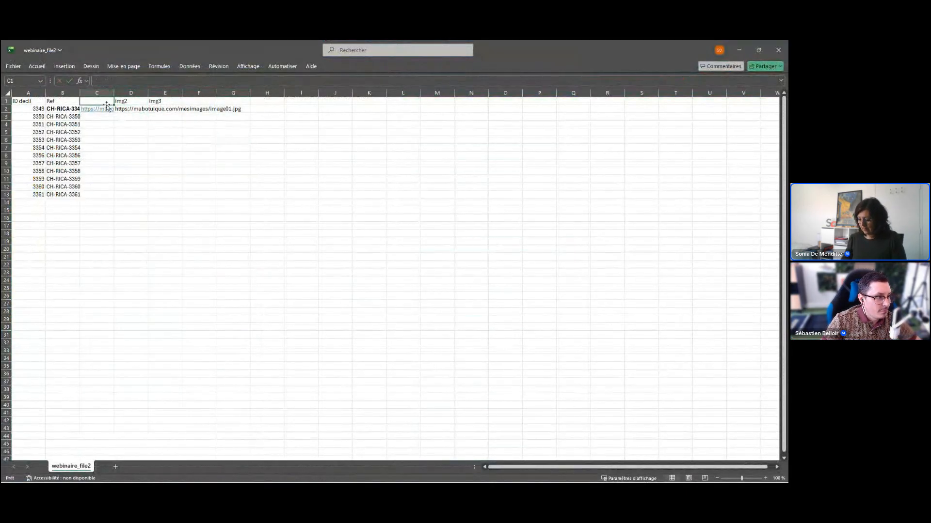
left_click(107, 106)
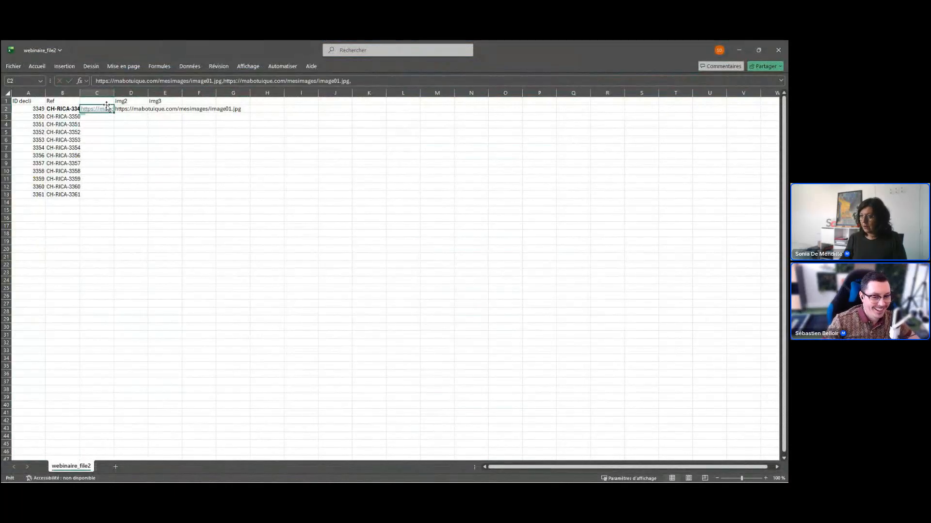
key("Delete")
left_click(104, 99)
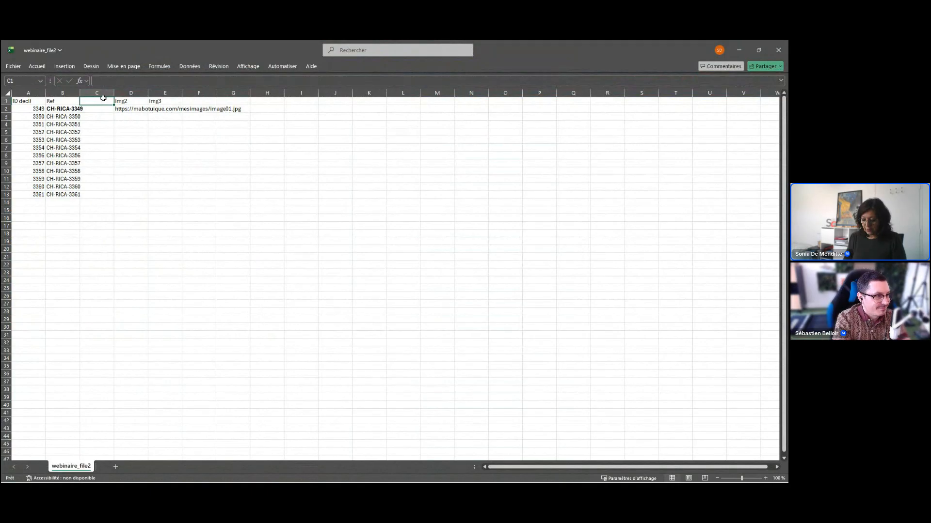
Head columns C and D "categ def" and "categs", and clear the "img3" header in E1 and the image address in D2.
type("categ der")
key("Tab")
type("categs")
key("Tab")
key("Delete")
key("Down")
key("Left")
key("Delete")
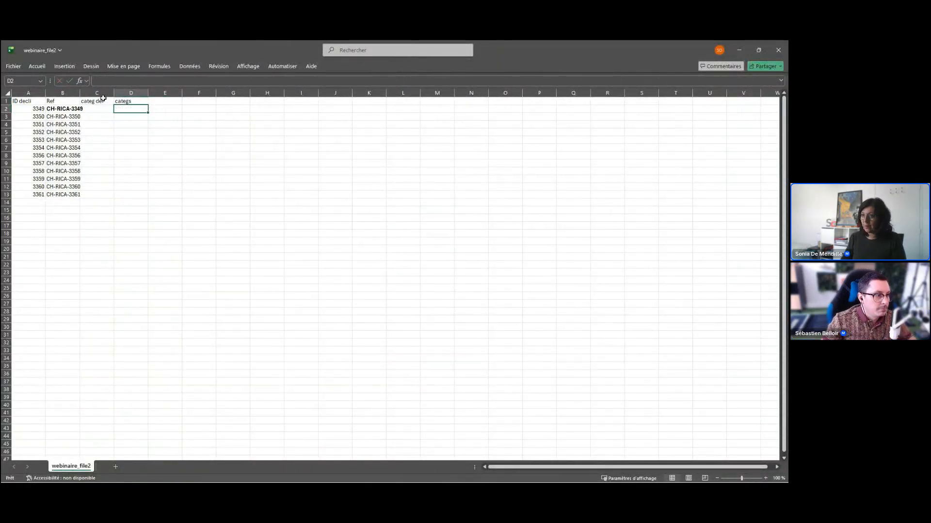
Enter "Cat defaut 1" as the default category in C2 for combination 3349.
key("Left")
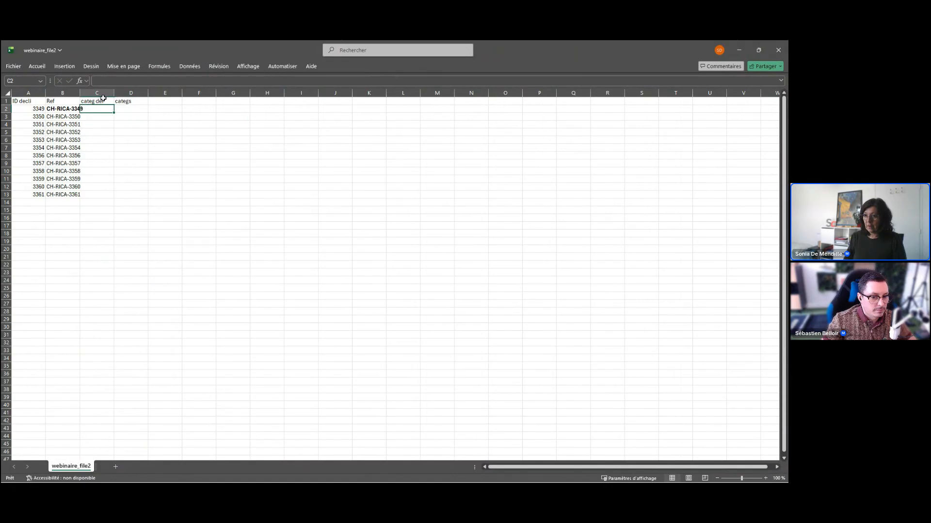
type("C")
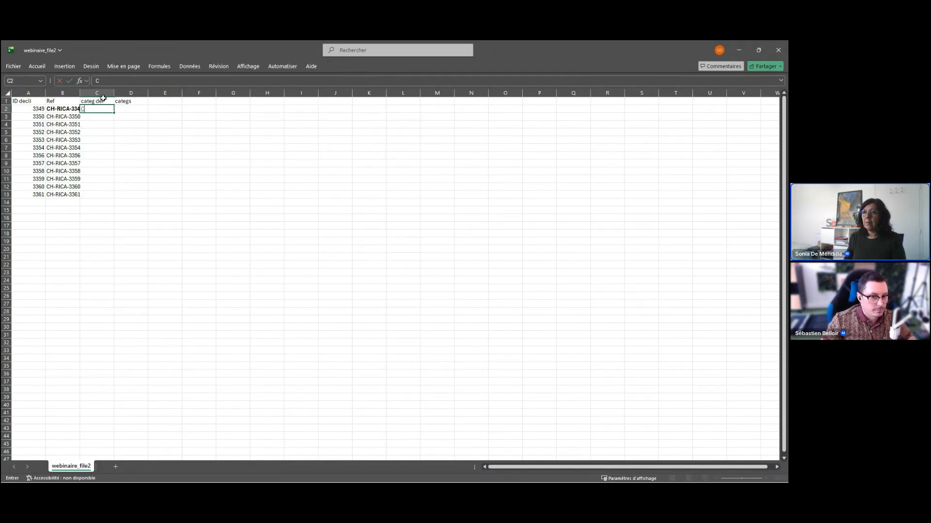
type("at de")
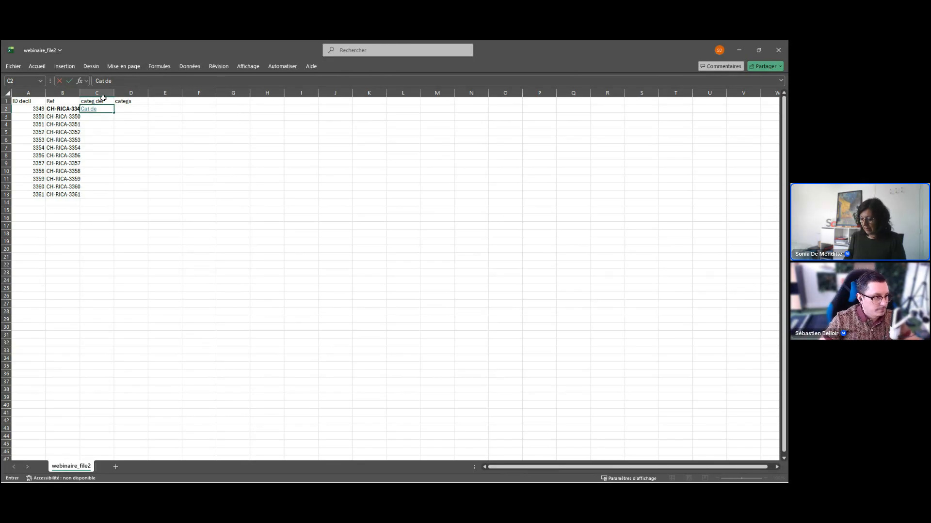
type("faut 1")
key("Tab")
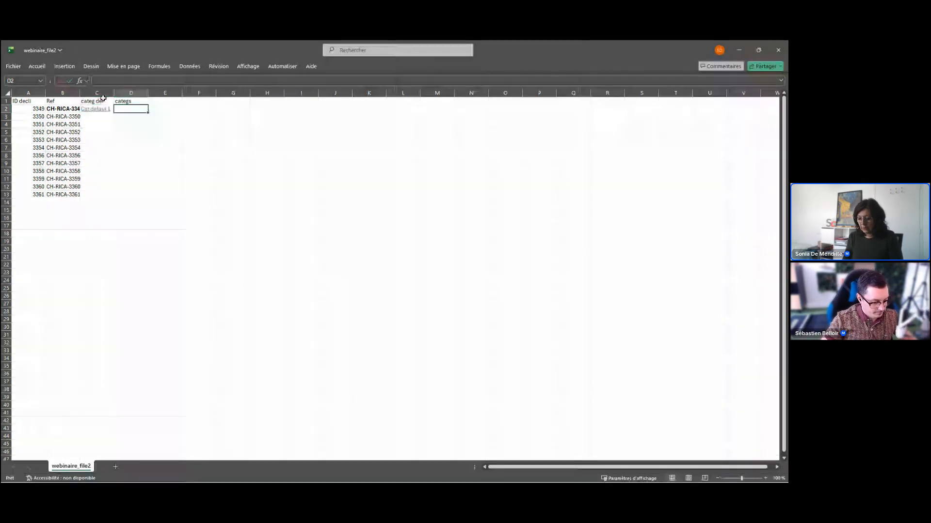
Enter the comma-separated categories "promo,coussins,habitat" in D2 for combination 3349.
type("pr")
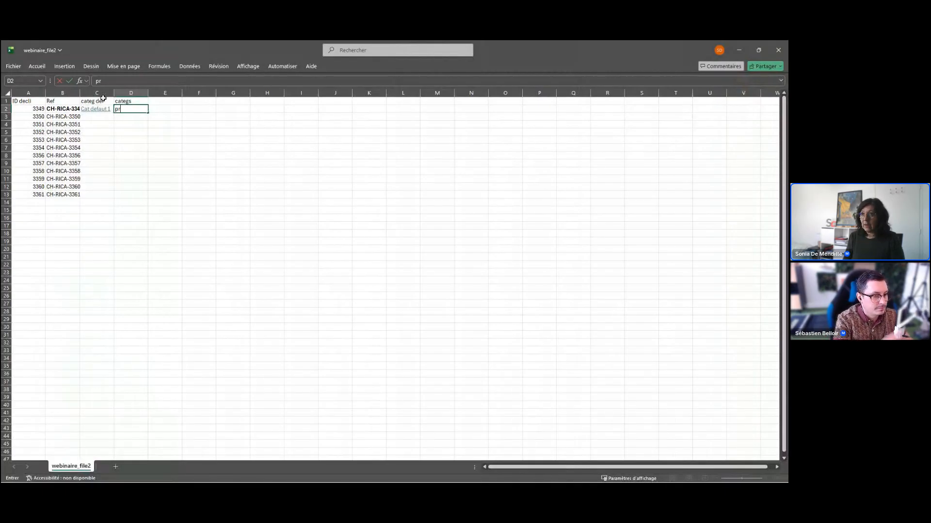
type("omo,")
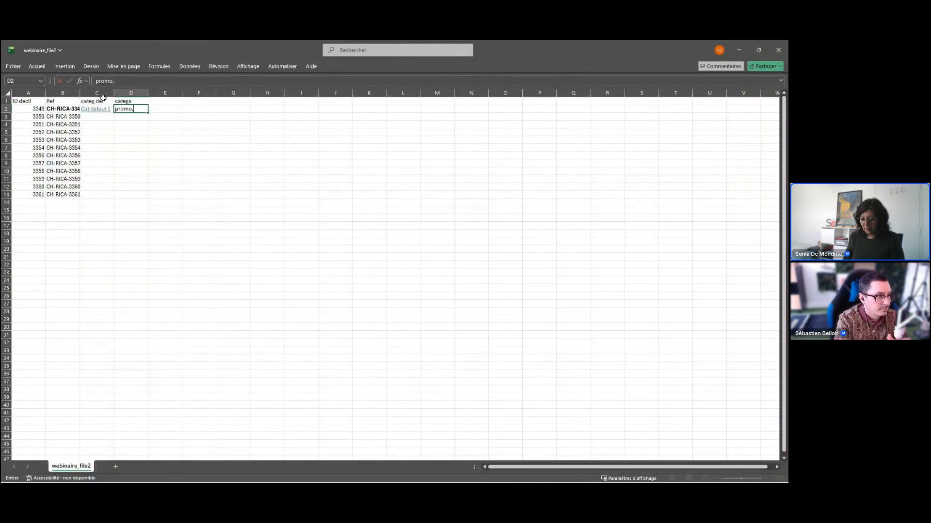
type("coussins,habitat")
key("Return")
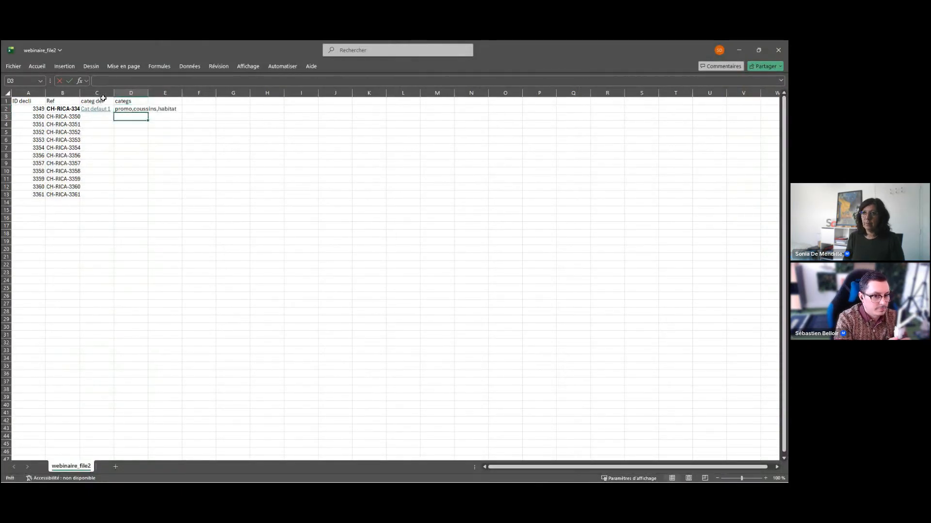
left_click(103, 100)
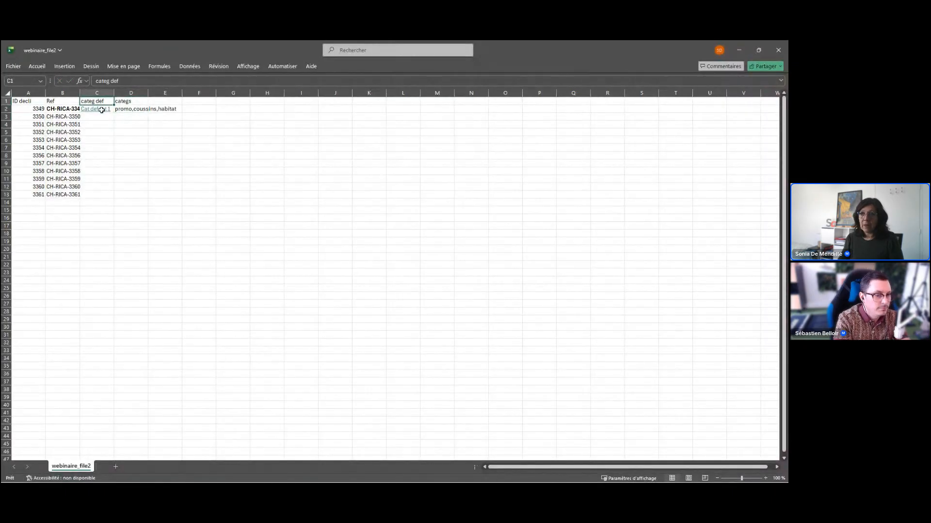
left_click(131, 108)
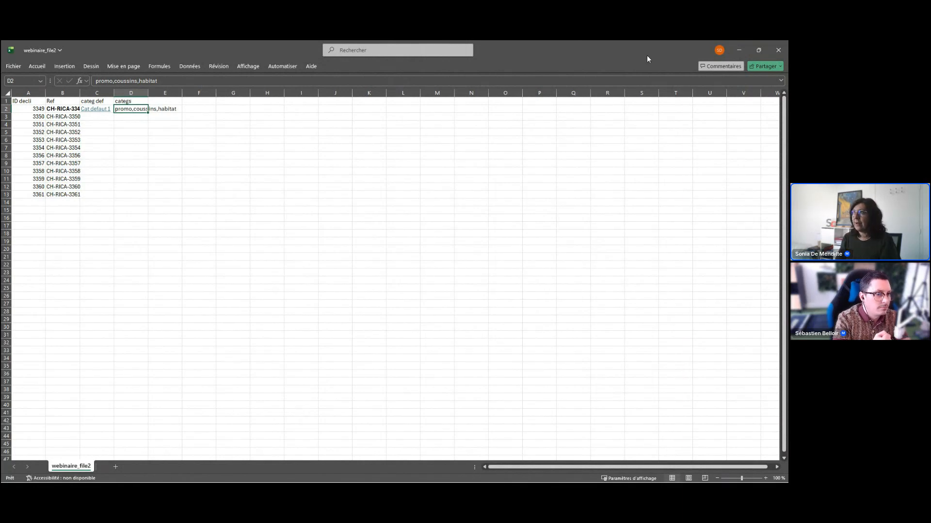
Return to Store Commander, move the import window higher and load the mapping of chapeau.csv.
left_click(741, 49)
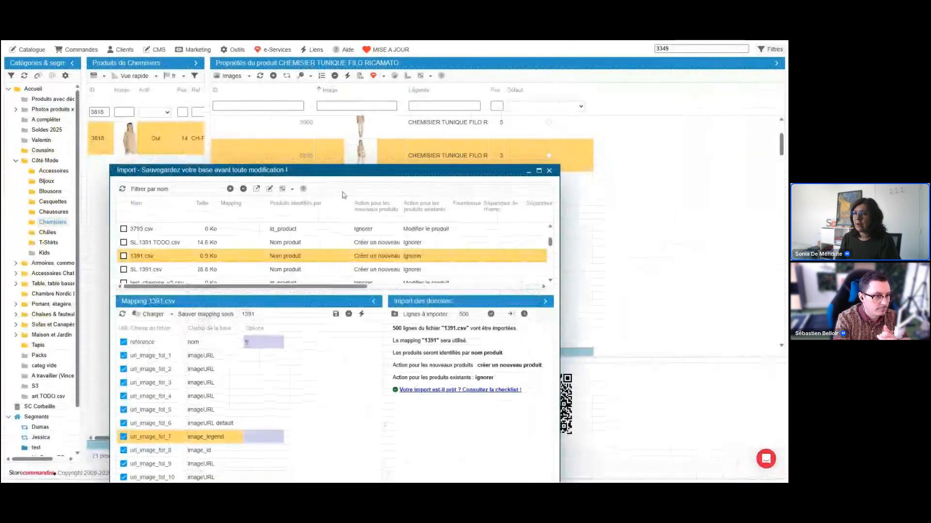
left_click_drag(303, 145, 316, 102)
left_click(255, 174)
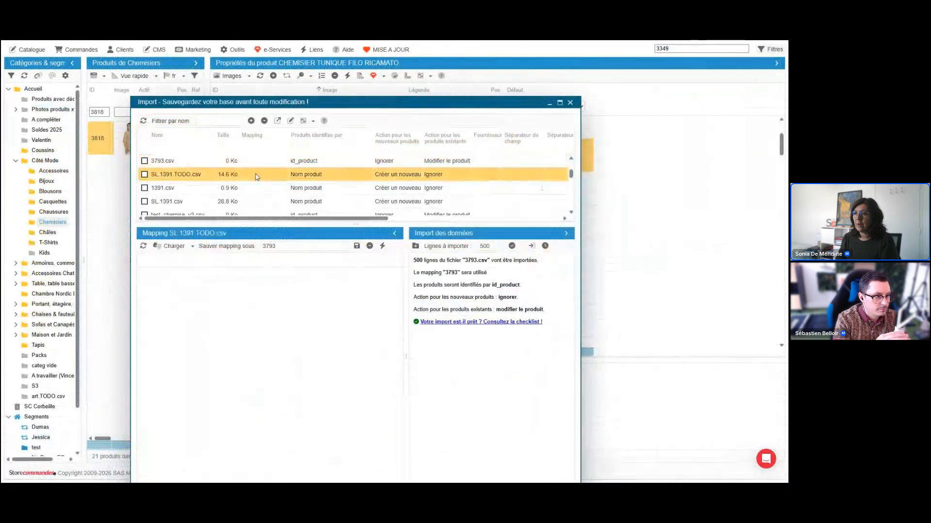
scroll(281, 194, "down", 5)
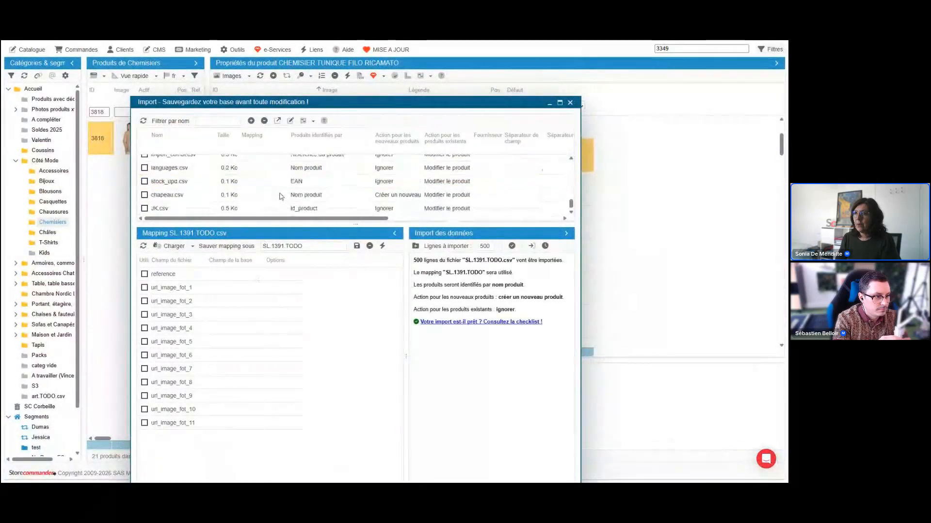
left_click(281, 195)
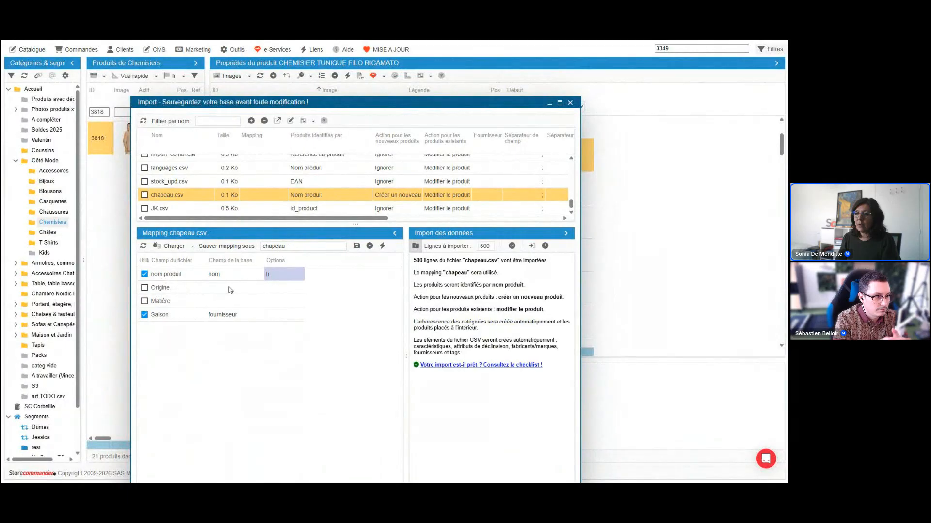
Map Origine to catégorie par défaut and Matière to catégories, and exclude Saison from the import.
left_click(219, 290)
left_click(219, 290)
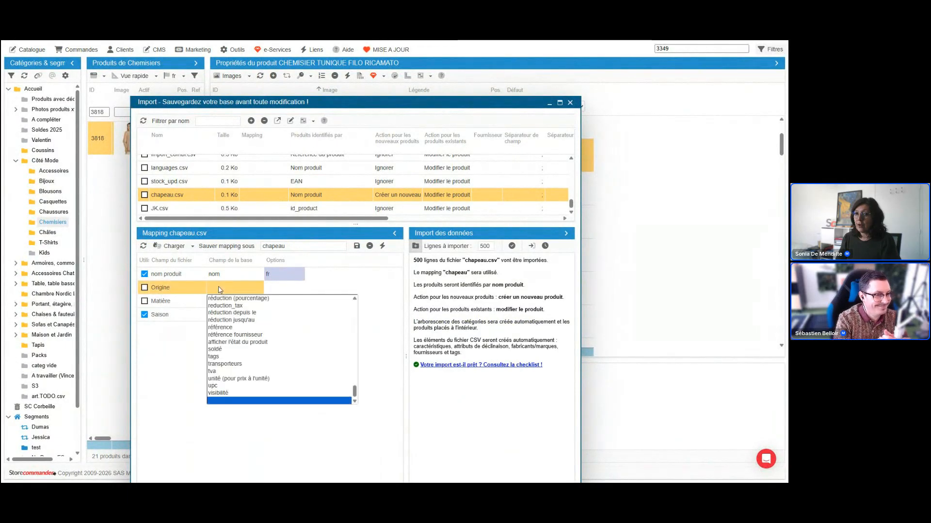
key("c")
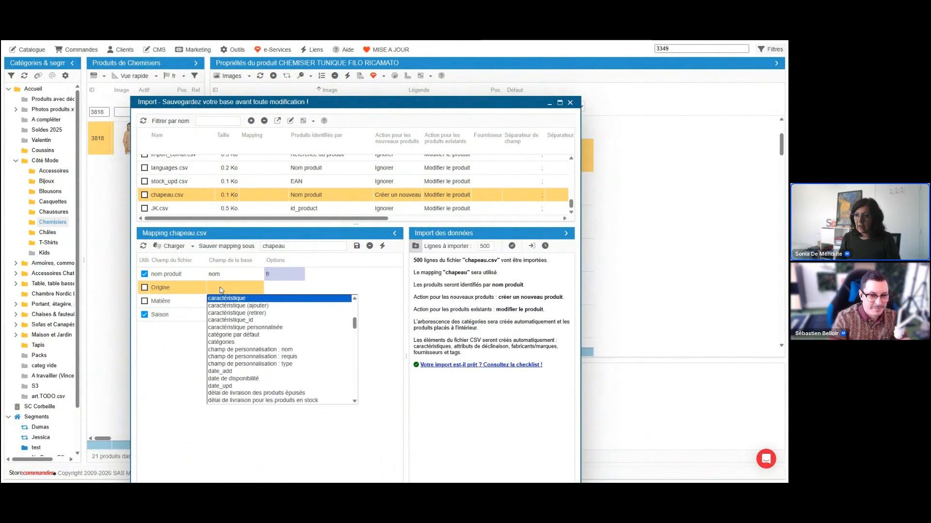
left_click(243, 336)
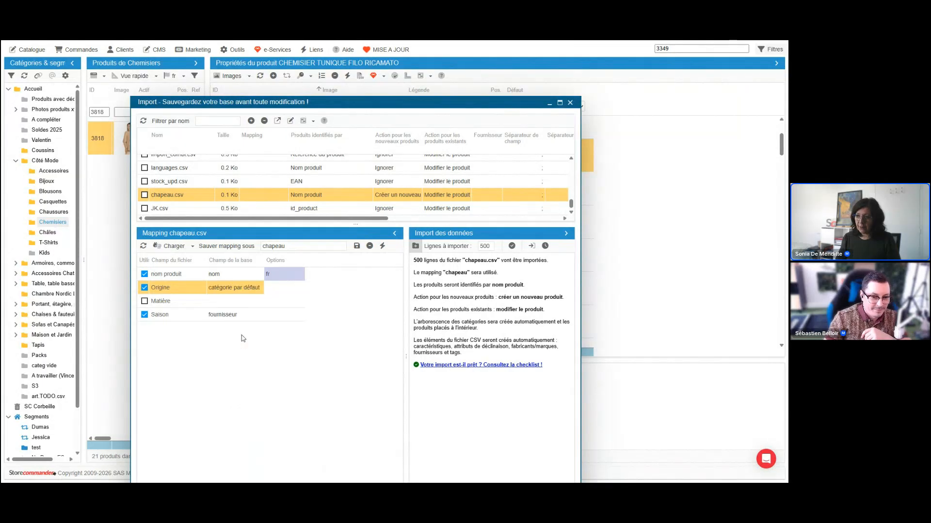
left_click(237, 303)
left_click(236, 302)
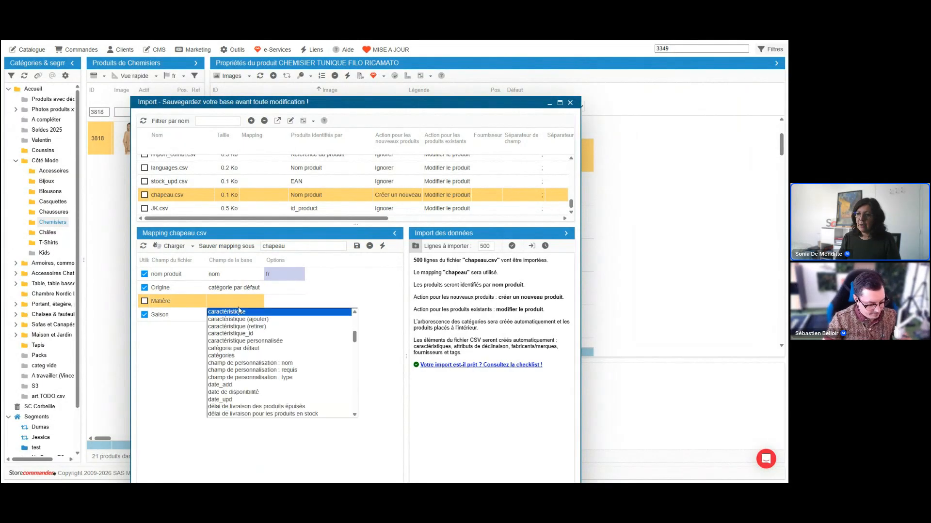
left_click(244, 355)
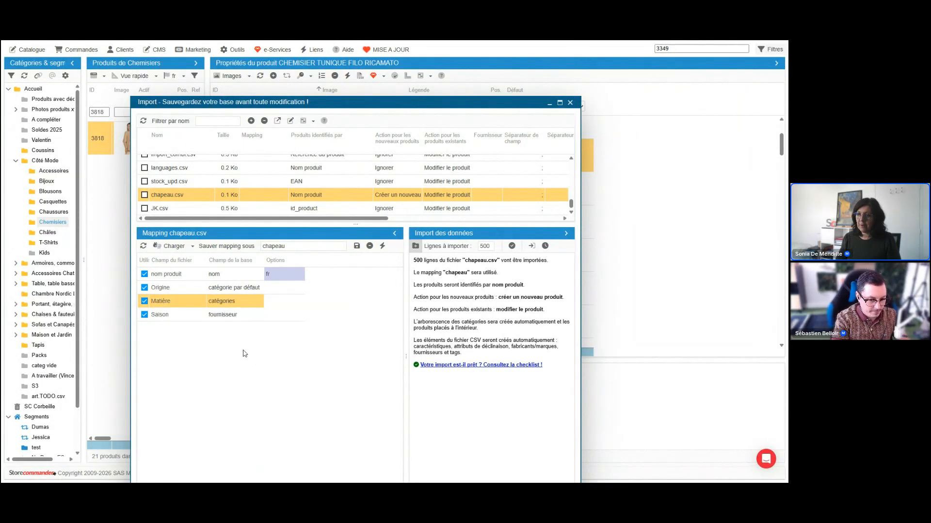
left_click(152, 318)
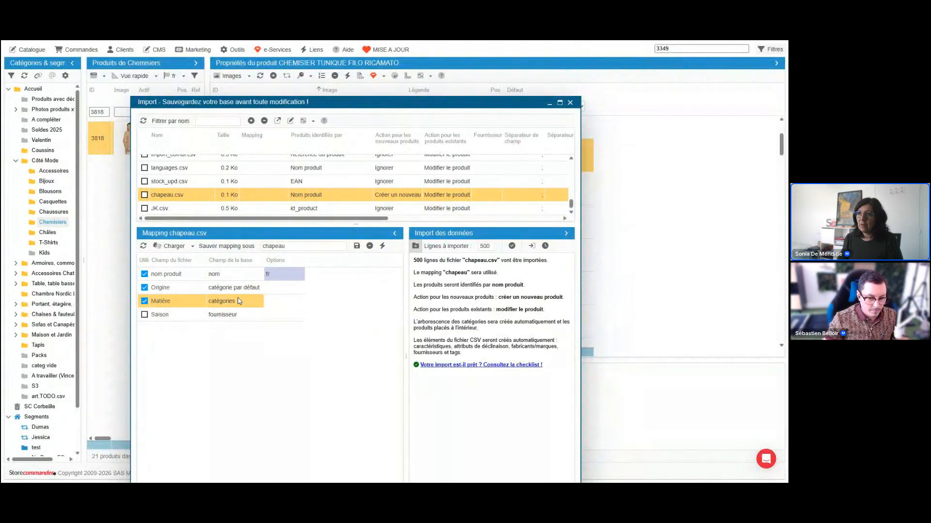
Display the product's categories beside the import window, expand Accueil and locate the ID of Soldes 2025.
left_click(228, 76)
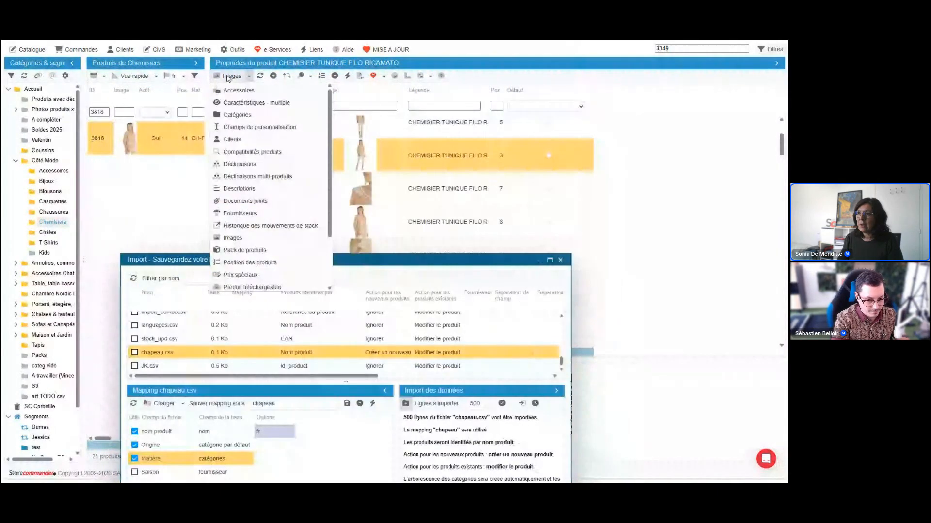
left_click(267, 116)
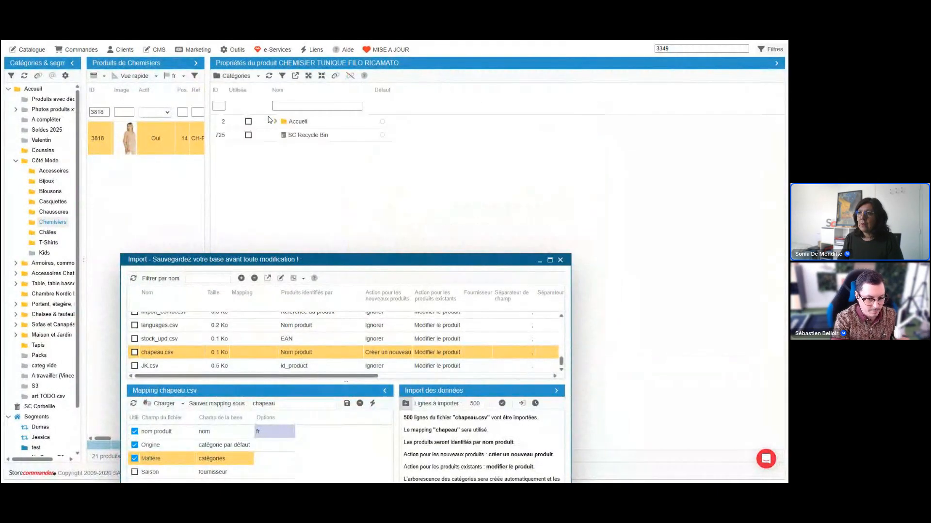
left_click(274, 122)
left_click(220, 176)
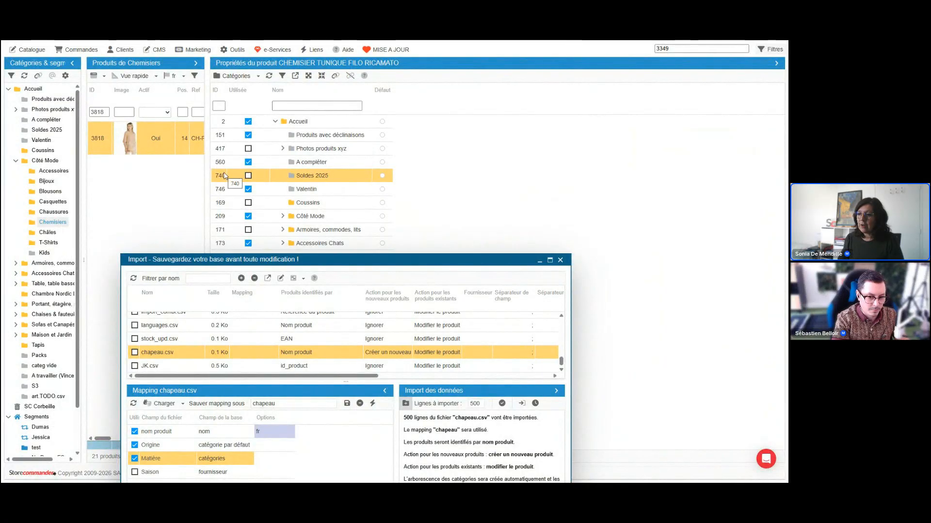
Switch to webinaire_file2 in Excel and enter category ID 740 in C2.
mouse_move(343, 478)
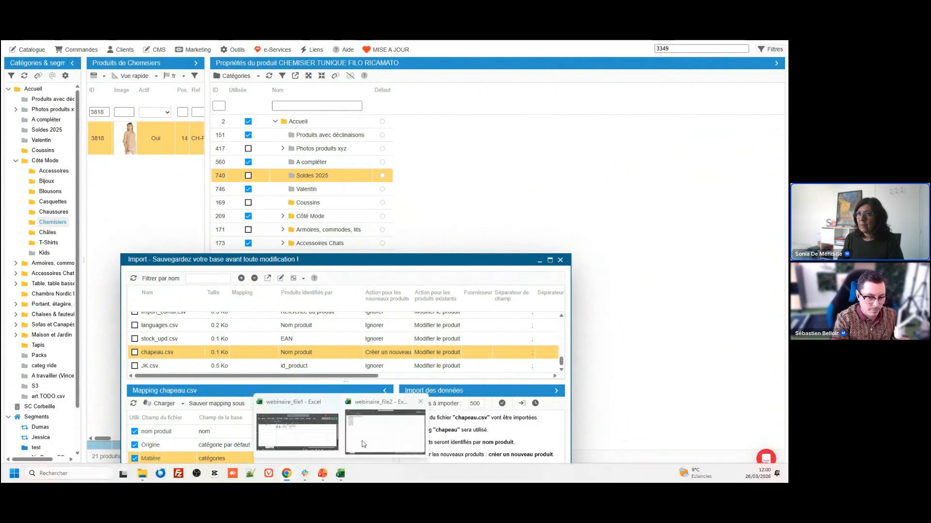
left_click(361, 444)
key("Left")
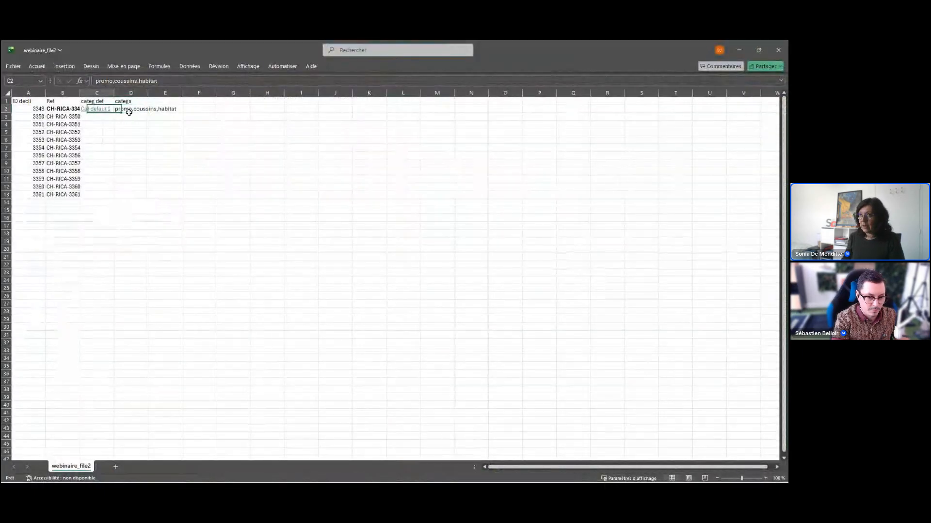
type("740")
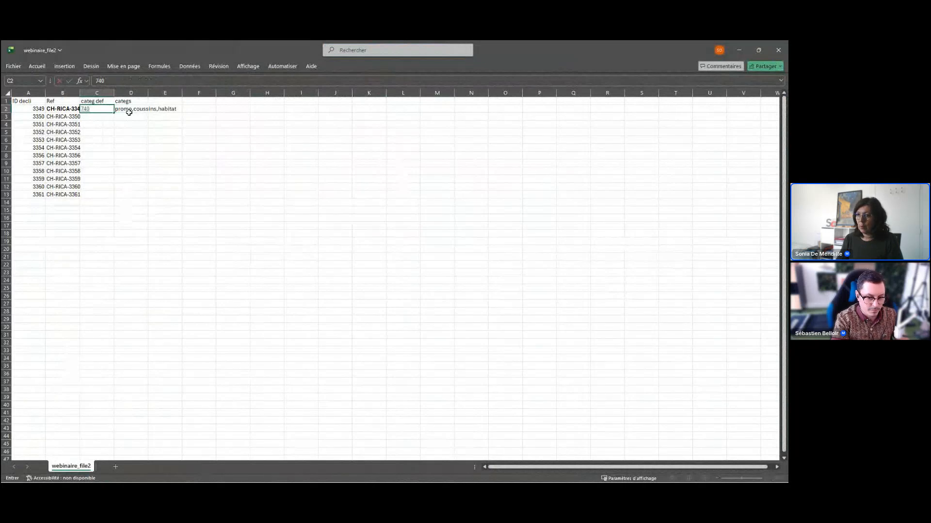
Return to Store Commander and change the mapping of Origine to id_category_default and Matière to id_category.
key("alt+Tab")
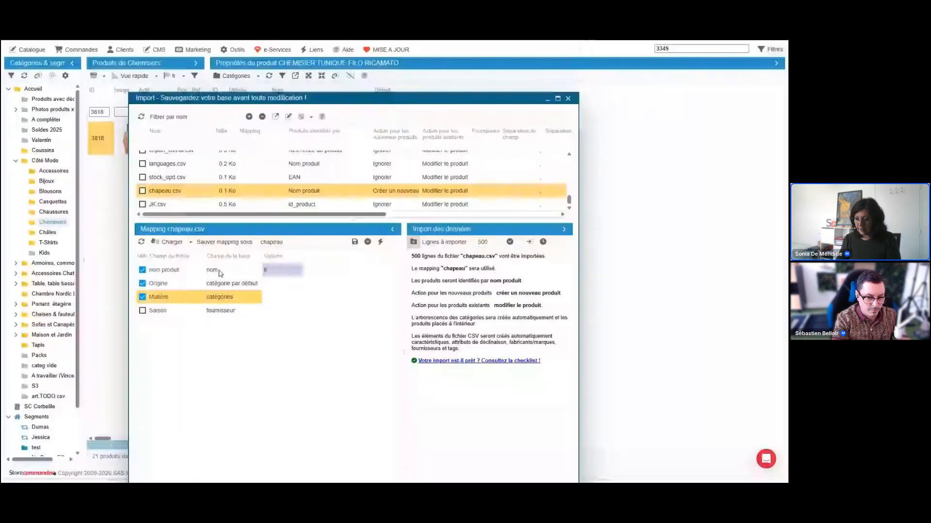
left_click(232, 283)
scroll(244, 349, "down", 5)
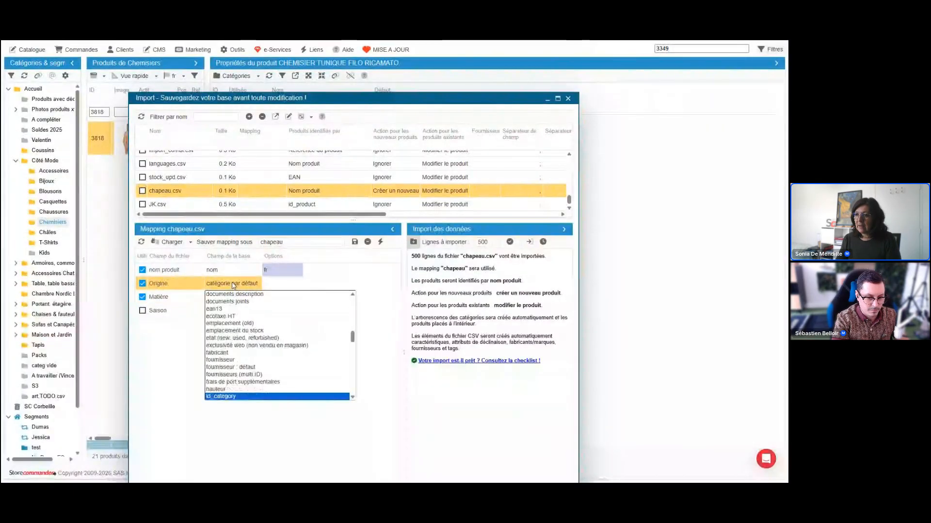
left_click(245, 340)
left_click(239, 298)
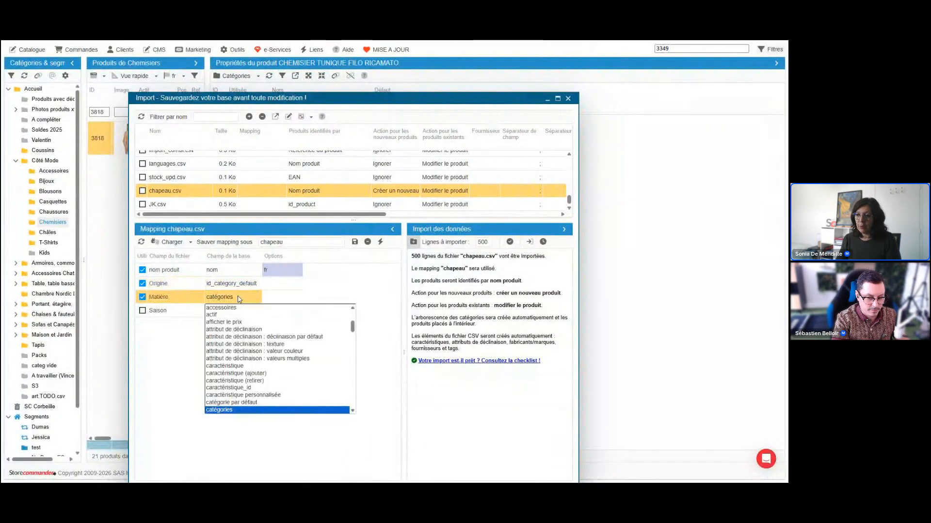
left_click(237, 410)
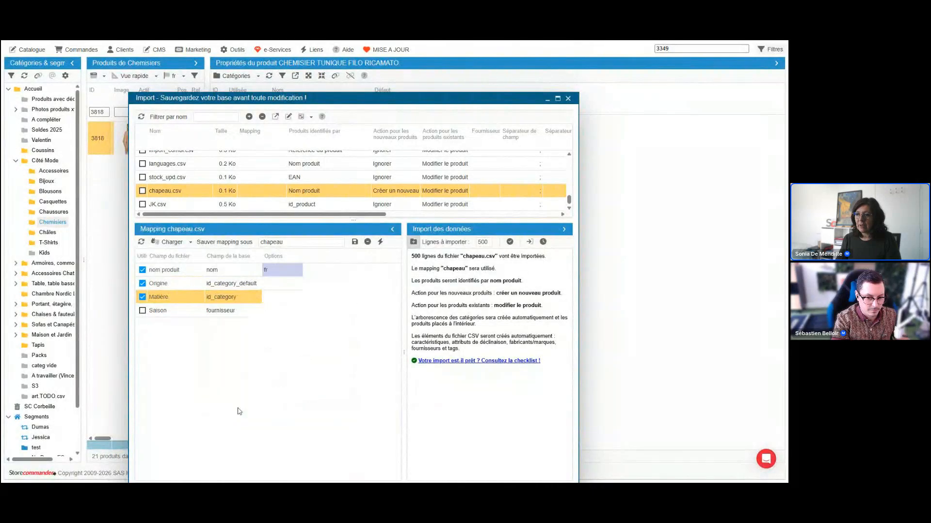
left_click(241, 303)
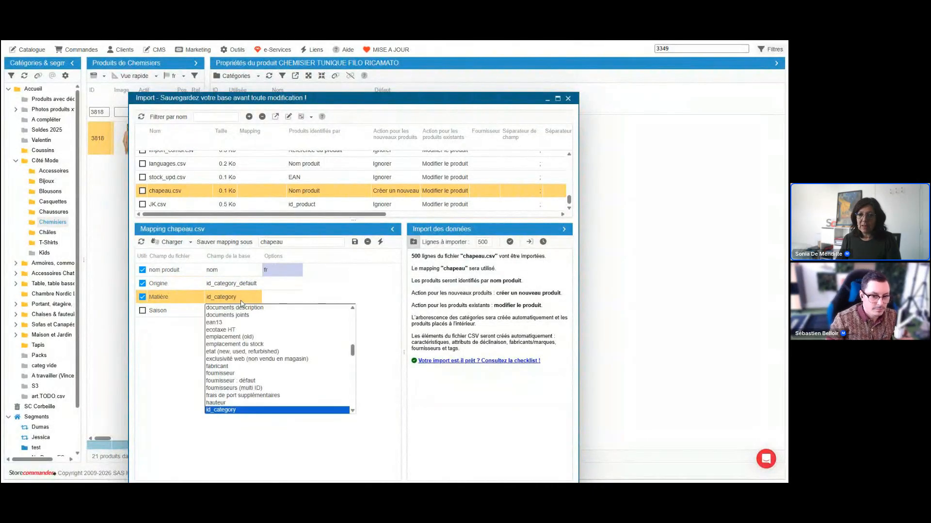
left_click(241, 304)
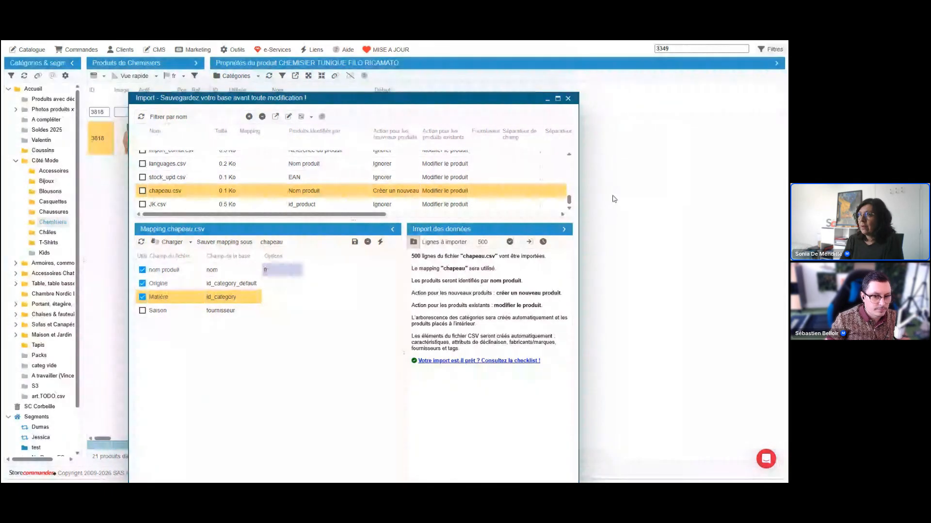
View the import tool's online documentation, return to Store Commander, and look at the help options and support chat.
left_click(323, 117)
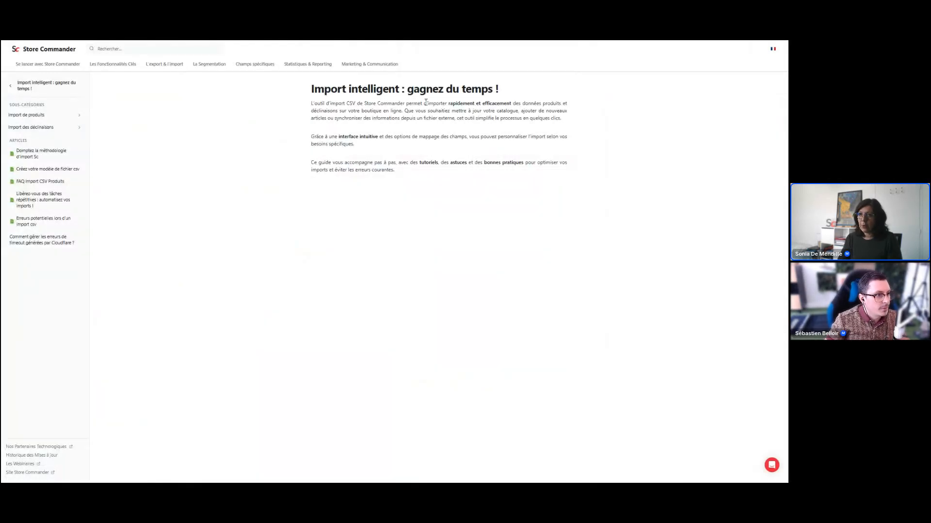
key("ctrl+w")
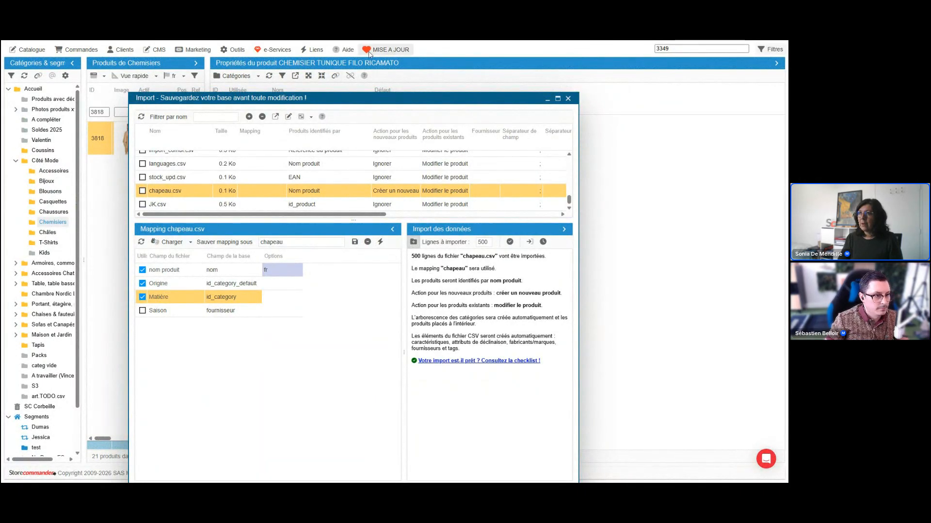
left_click(346, 49)
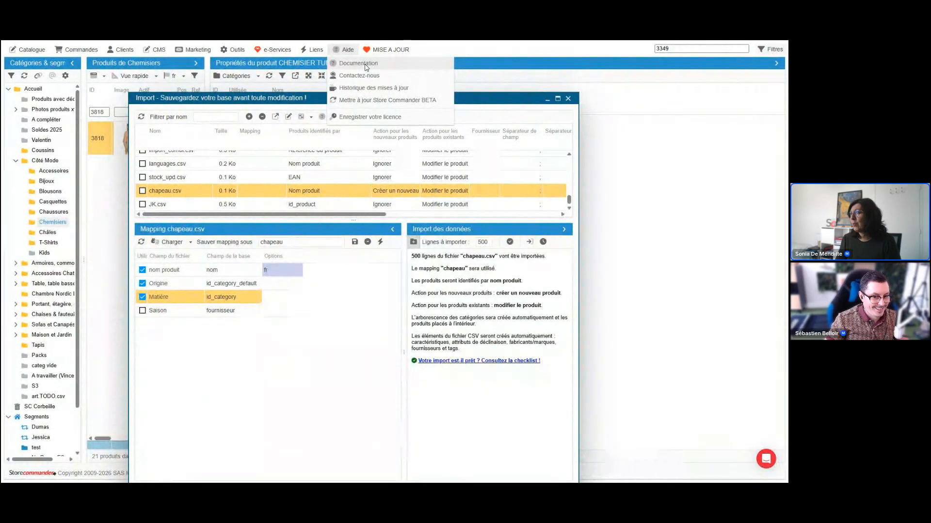
left_click(766, 459)
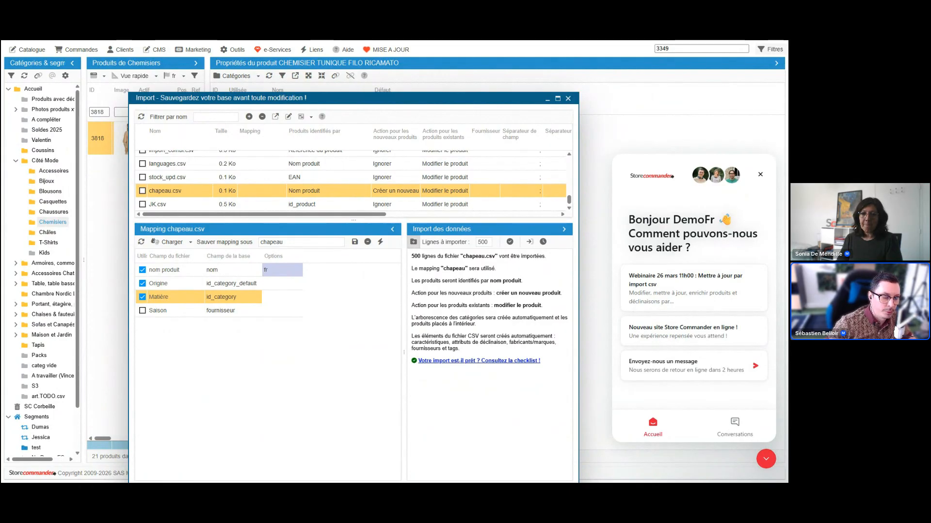
Close the import window and widen the product list, then switch to the webinar's presentation slides.
left_click(569, 99)
left_click_drag(210, 184, 340, 185)
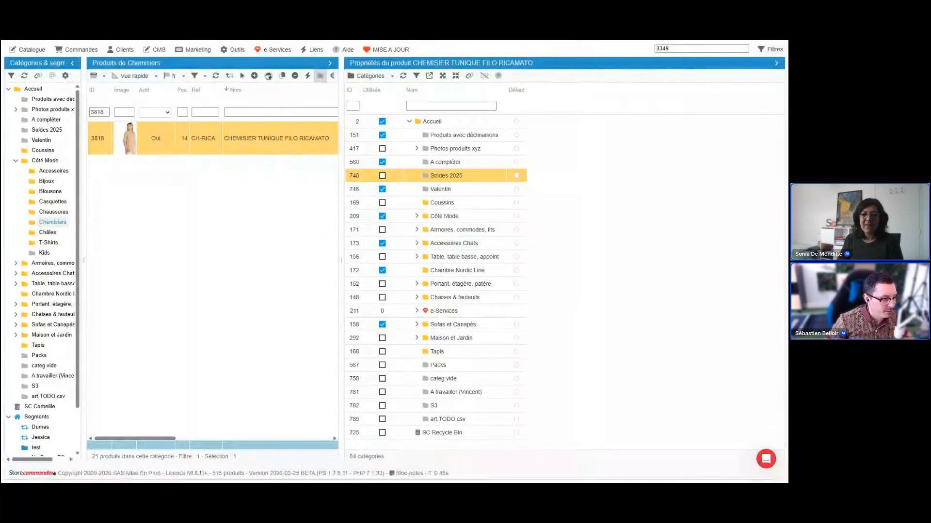
key("alt+Tab")
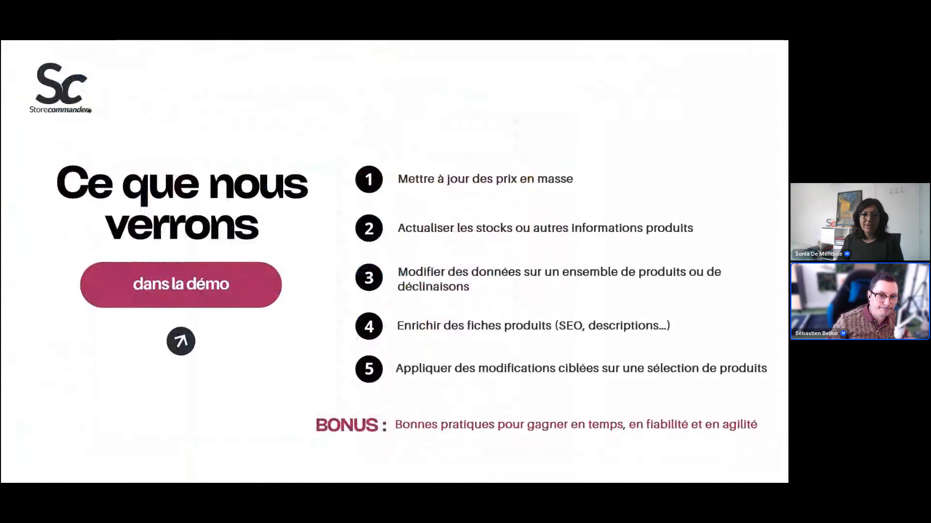